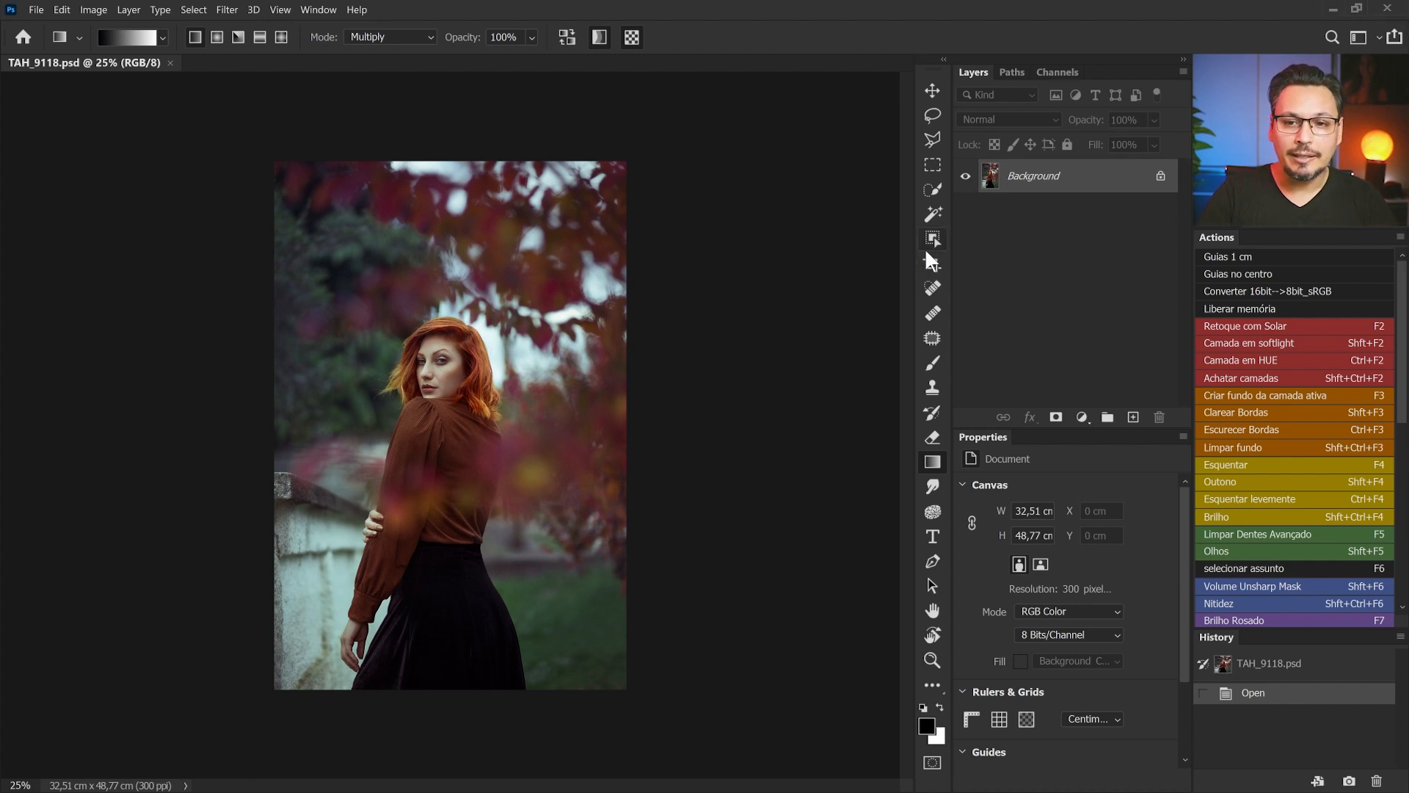
Step: Crop the canvas with a 1:1 square ratio, expanding it to the photo's full height at about 48.77 × 48.77 cm
left_click(933, 262)
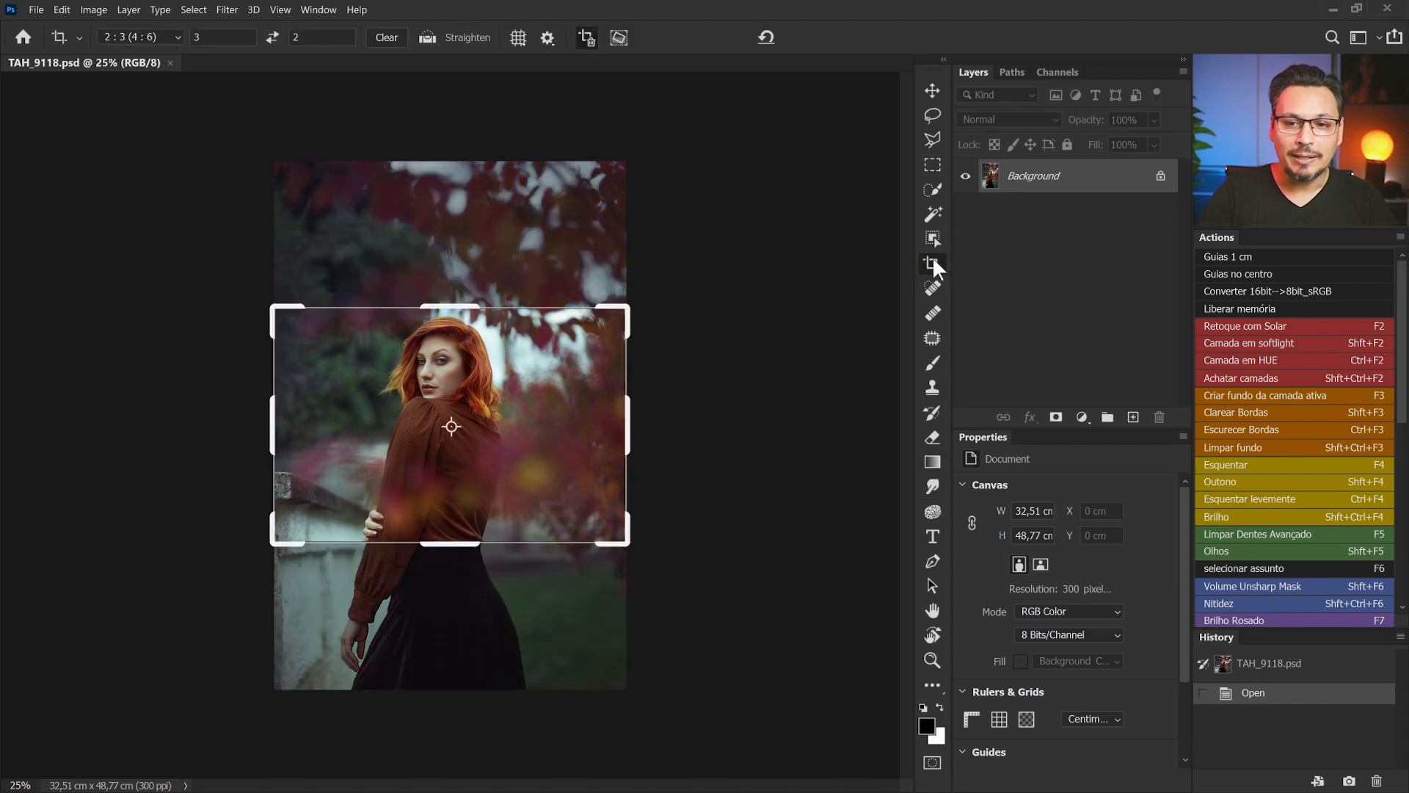
left_click(173, 38)
left_click(173, 109)
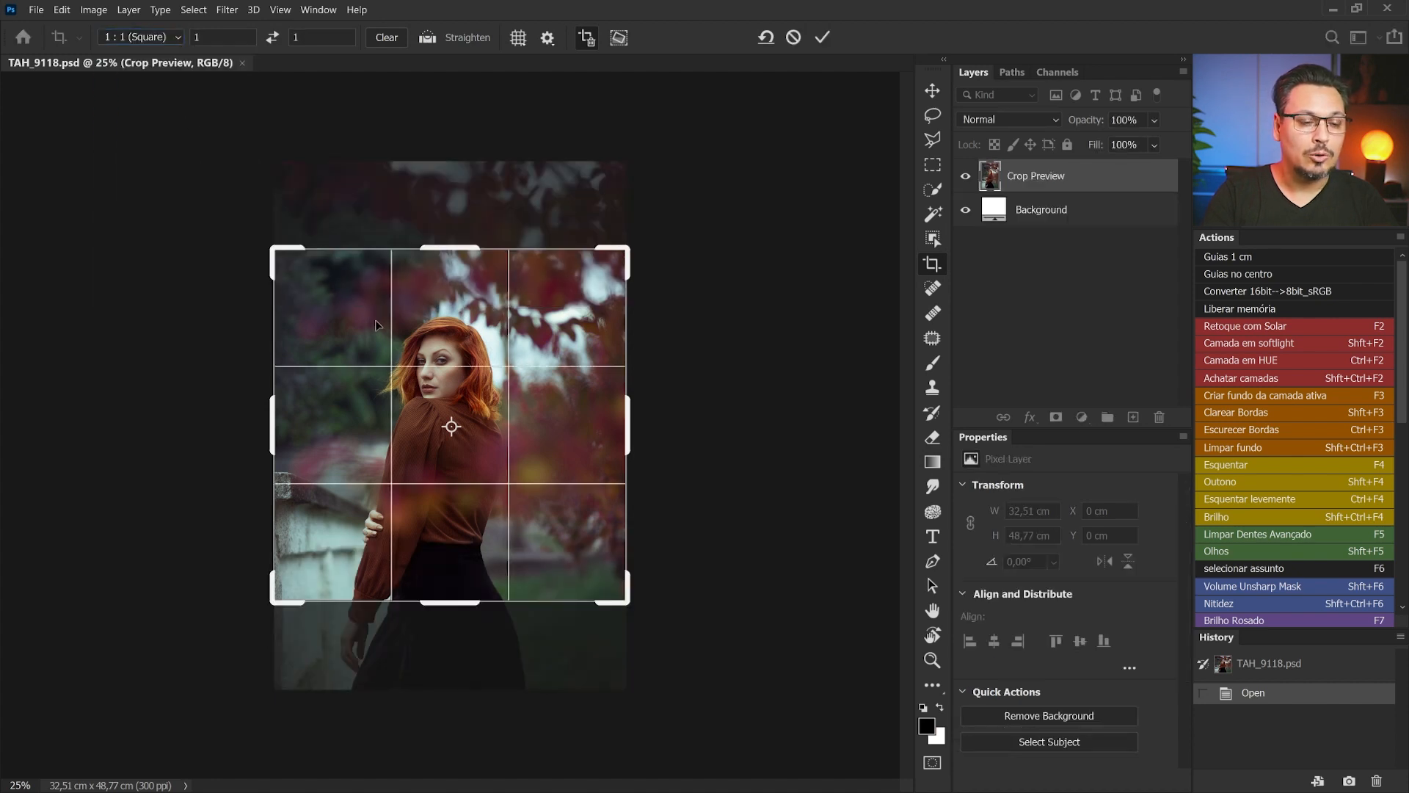
left_click_drag(456, 602, 473, 633)
left_click_drag(457, 205, 470, 176)
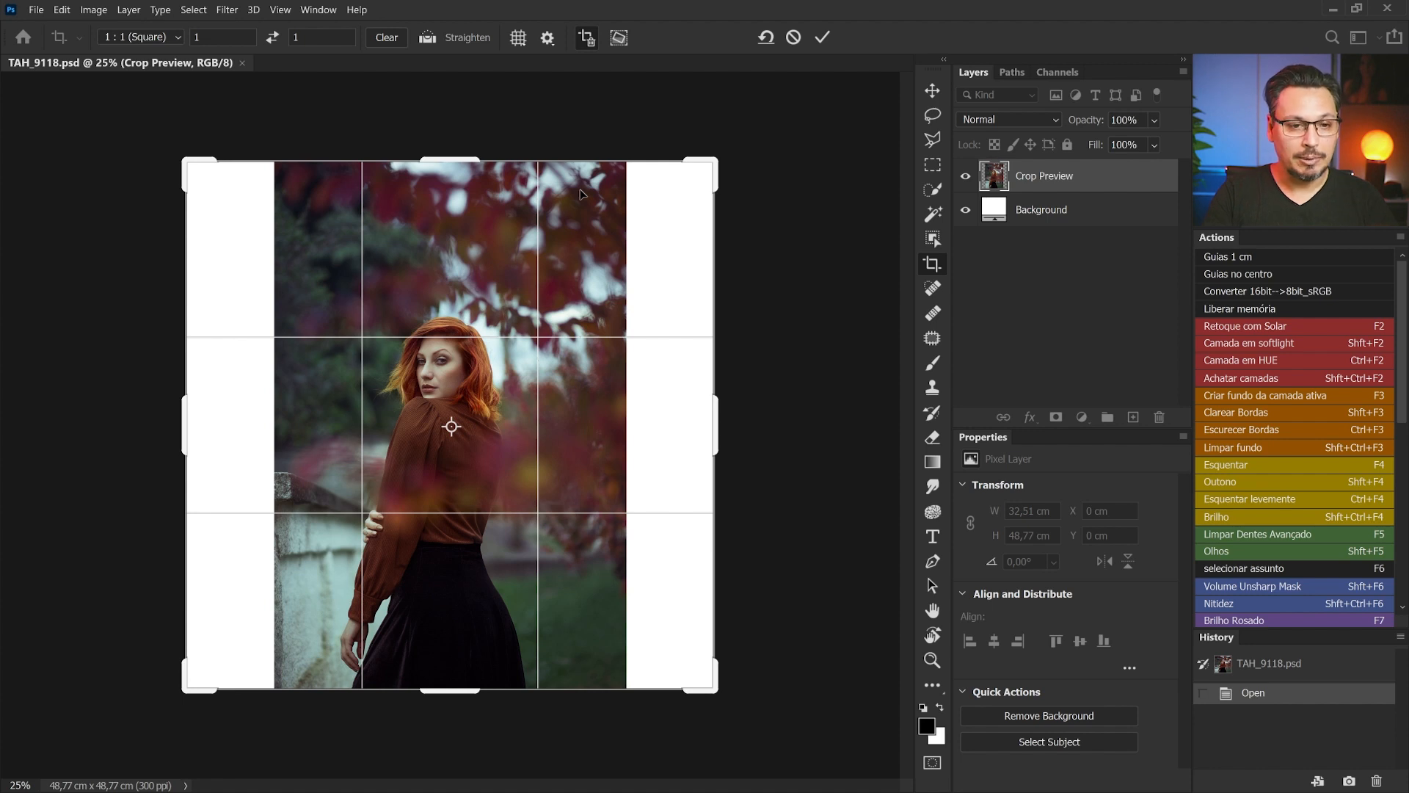
key("Return")
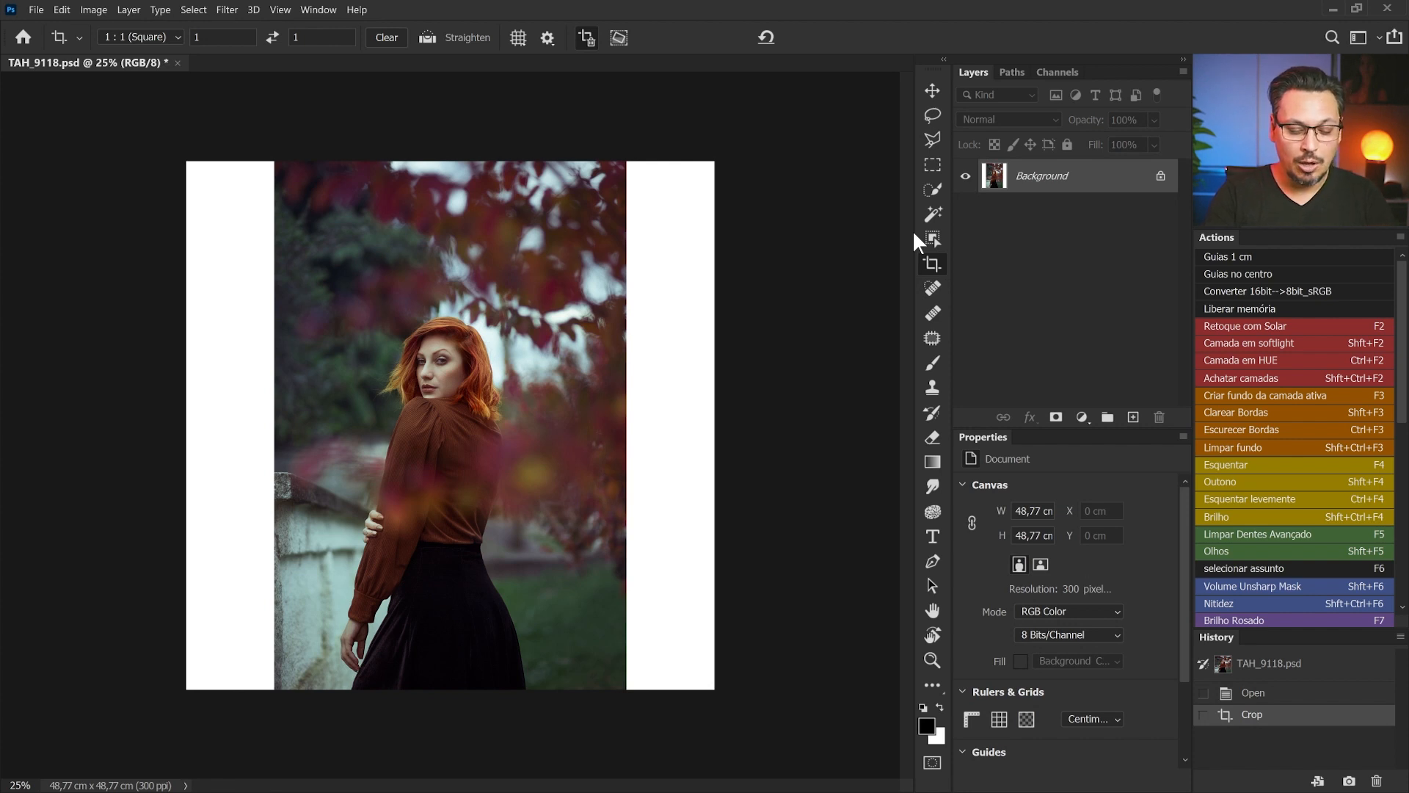
Step: Duplicate the background layer and select a full-height rectangular strip about 9.4 cm wide along the photo's right edge
key("ctrl+j")
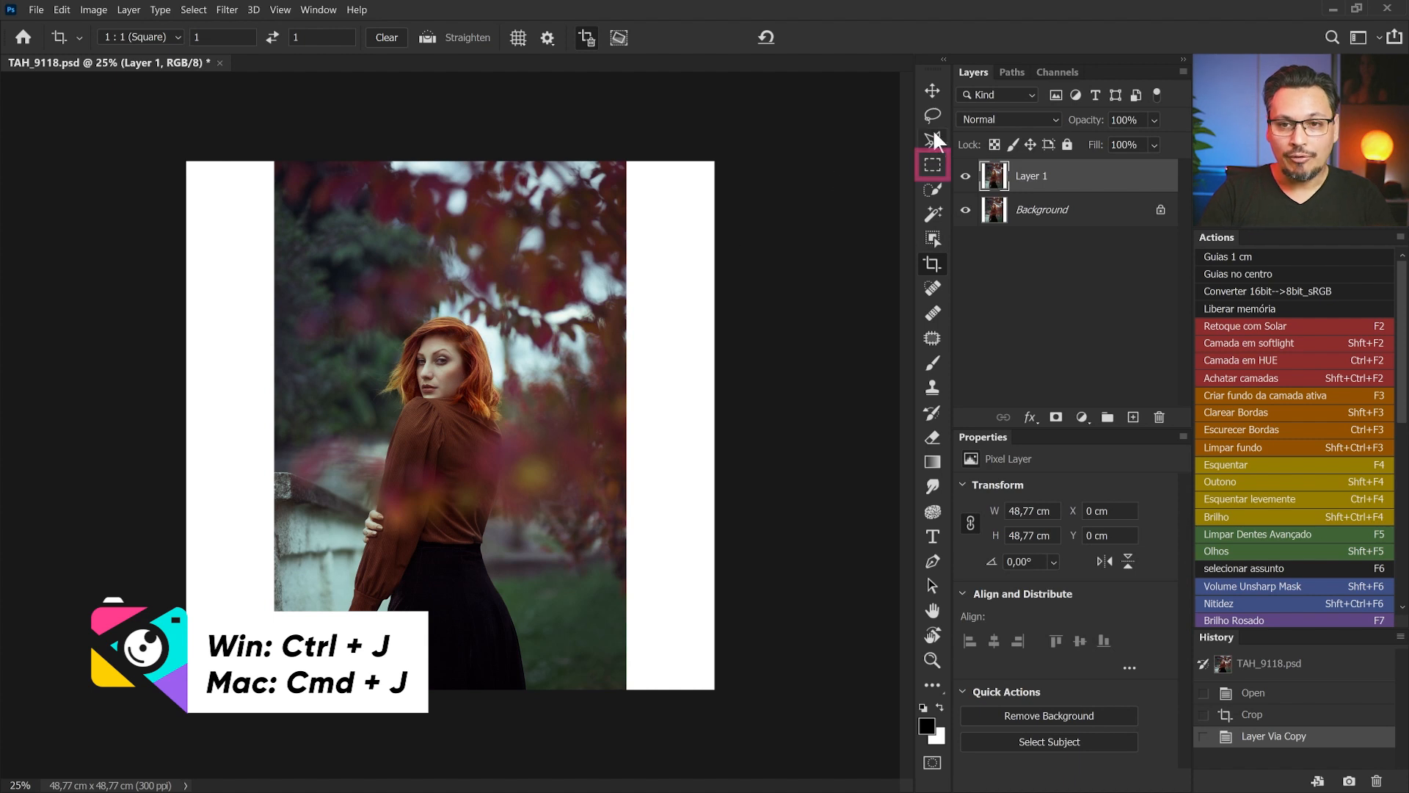
left_click(932, 164)
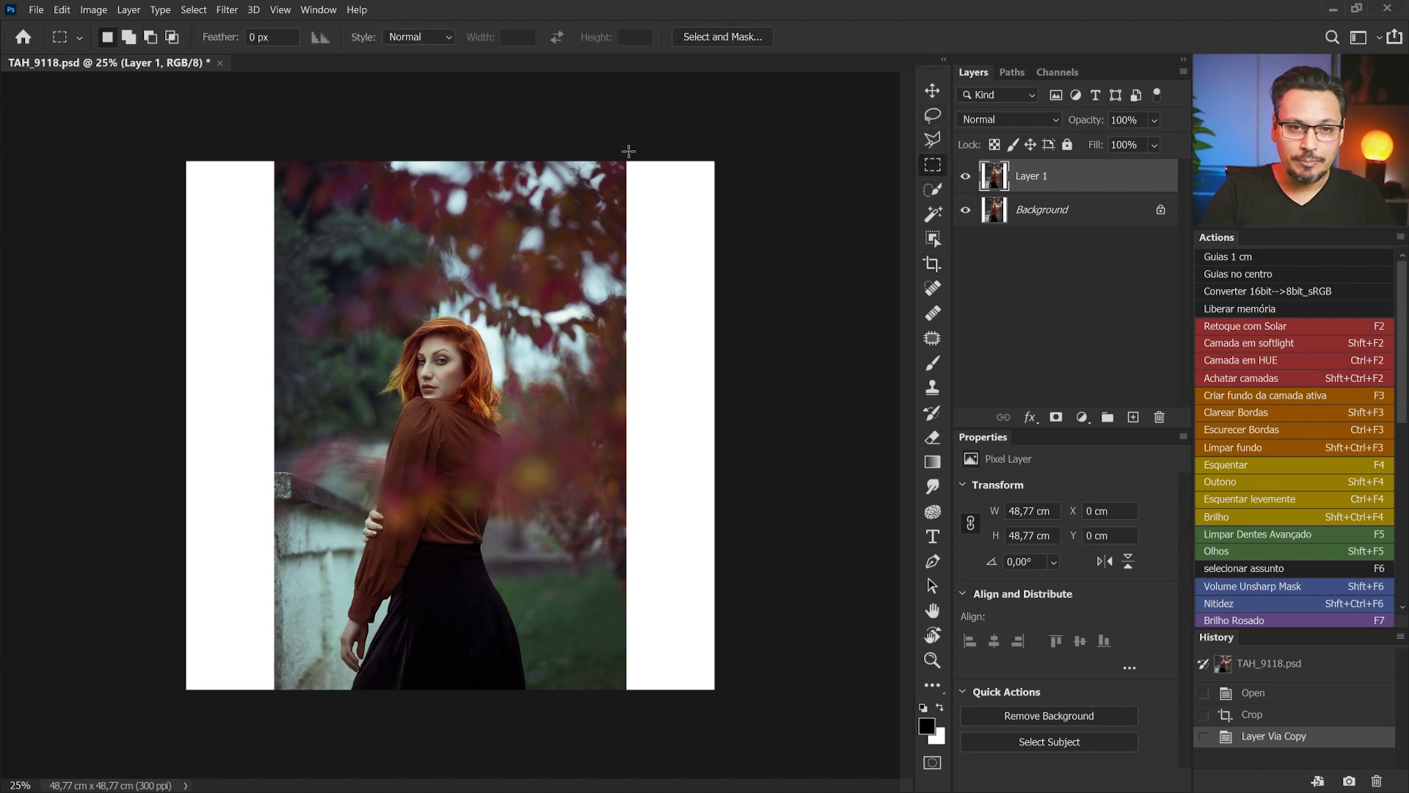
left_click_drag(630, 152, 530, 724)
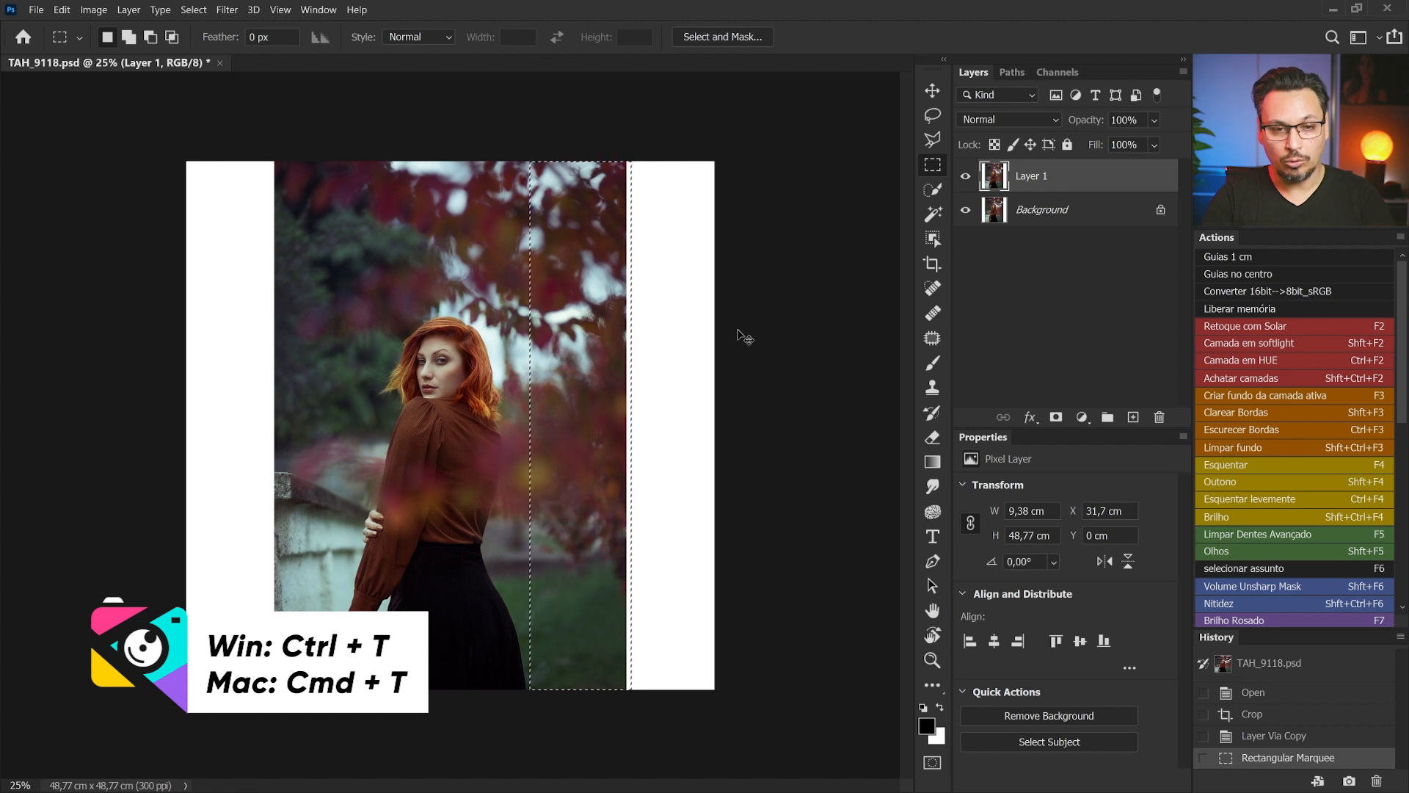
Step: Stretch the selected strip horizontally into the white area to about 12.5 cm wide without changing its height, and deselect
key("ctrl+t")
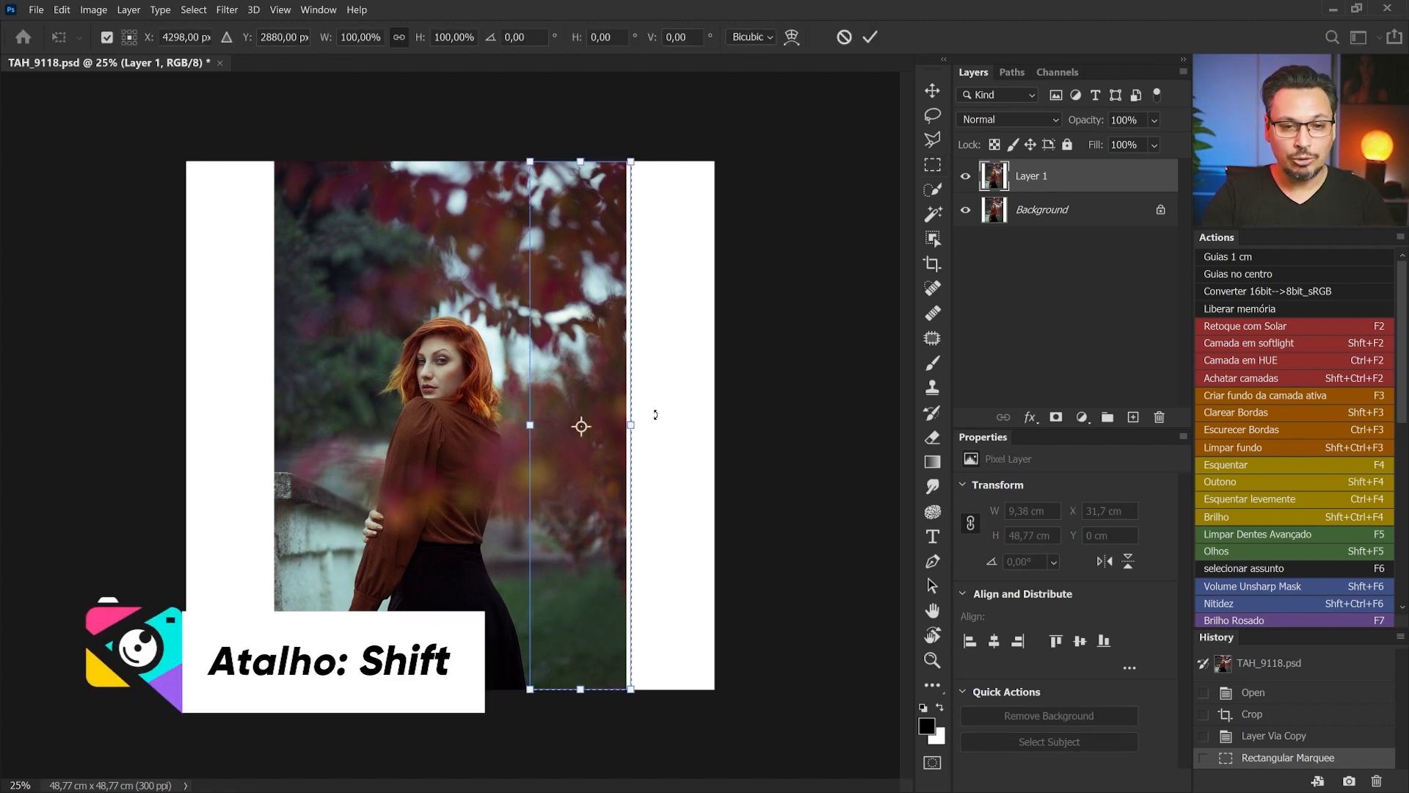
left_click_drag(632, 426, 673, 429)
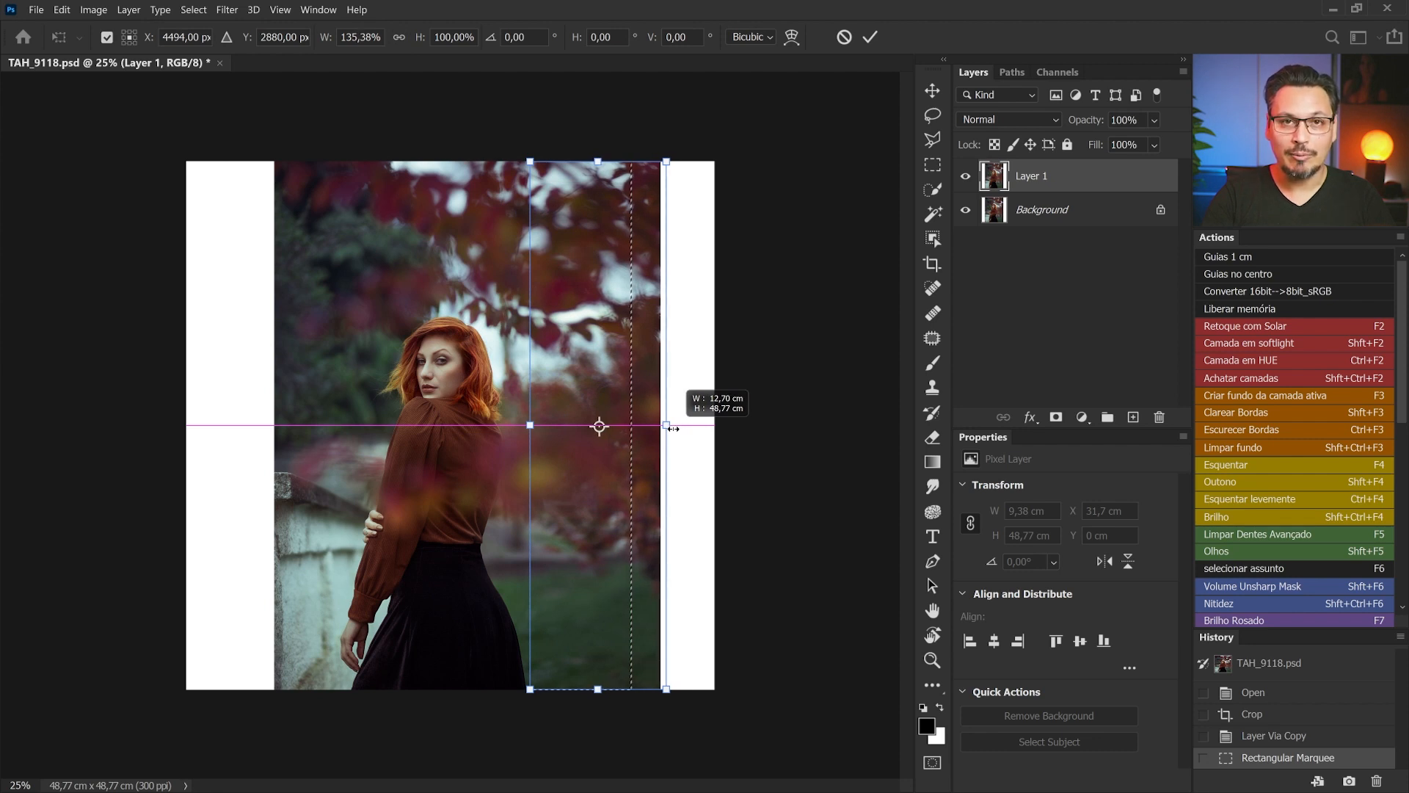
left_click_drag(673, 428, 665, 427)
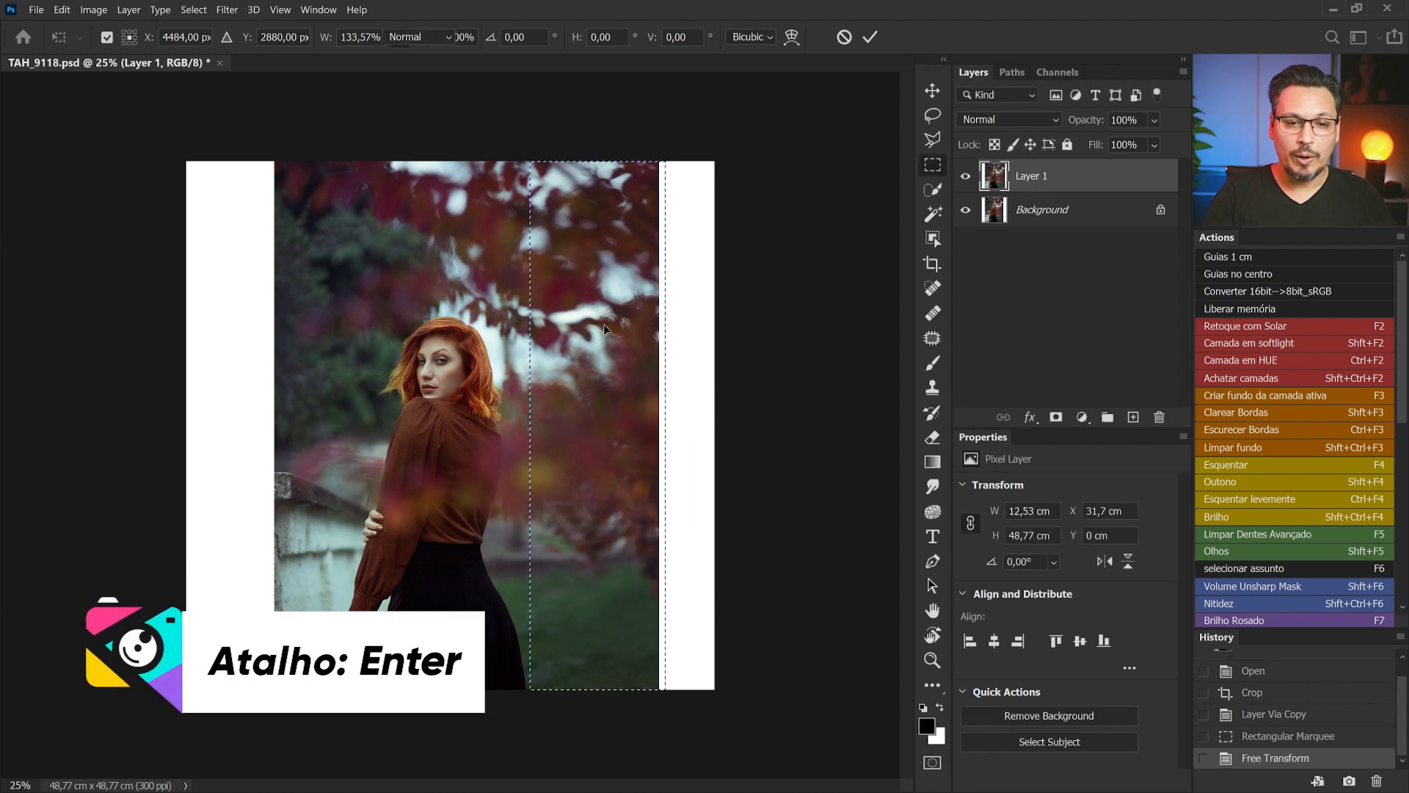
key("Return")
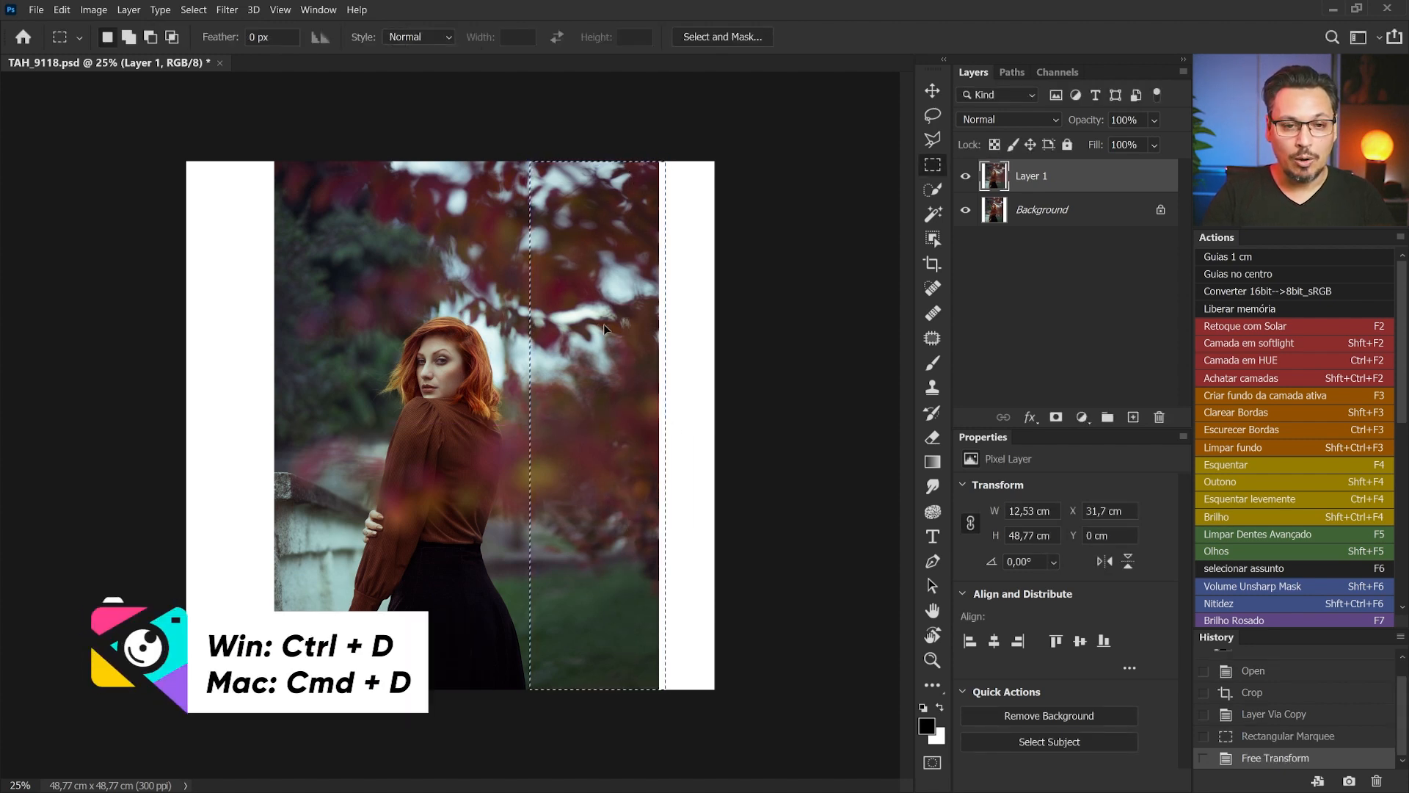
key("ctrl+d")
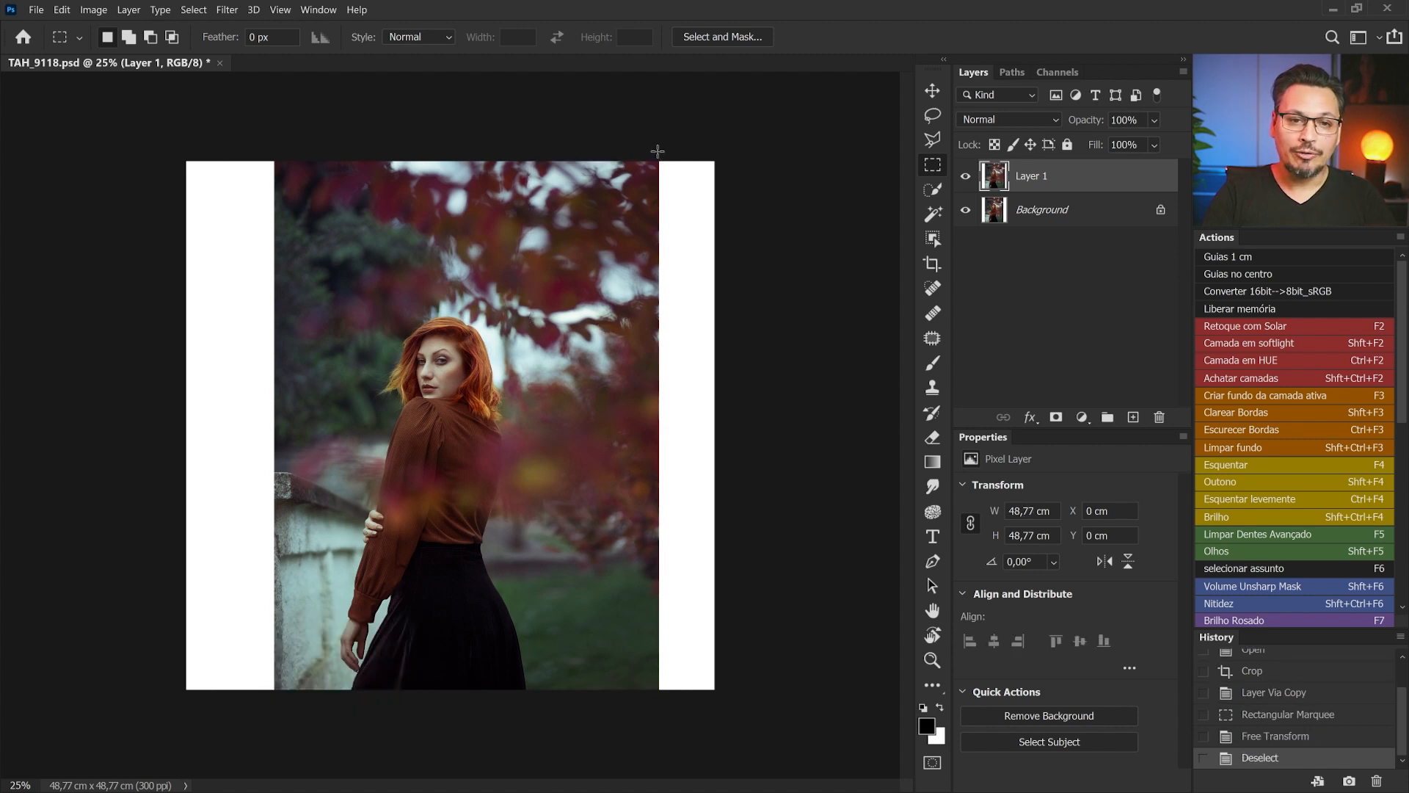
Step: Select the remaining white strip right of the photo, fill it with Content-Aware at 100% opacity, and deselect
left_click_drag(656, 149, 756, 697)
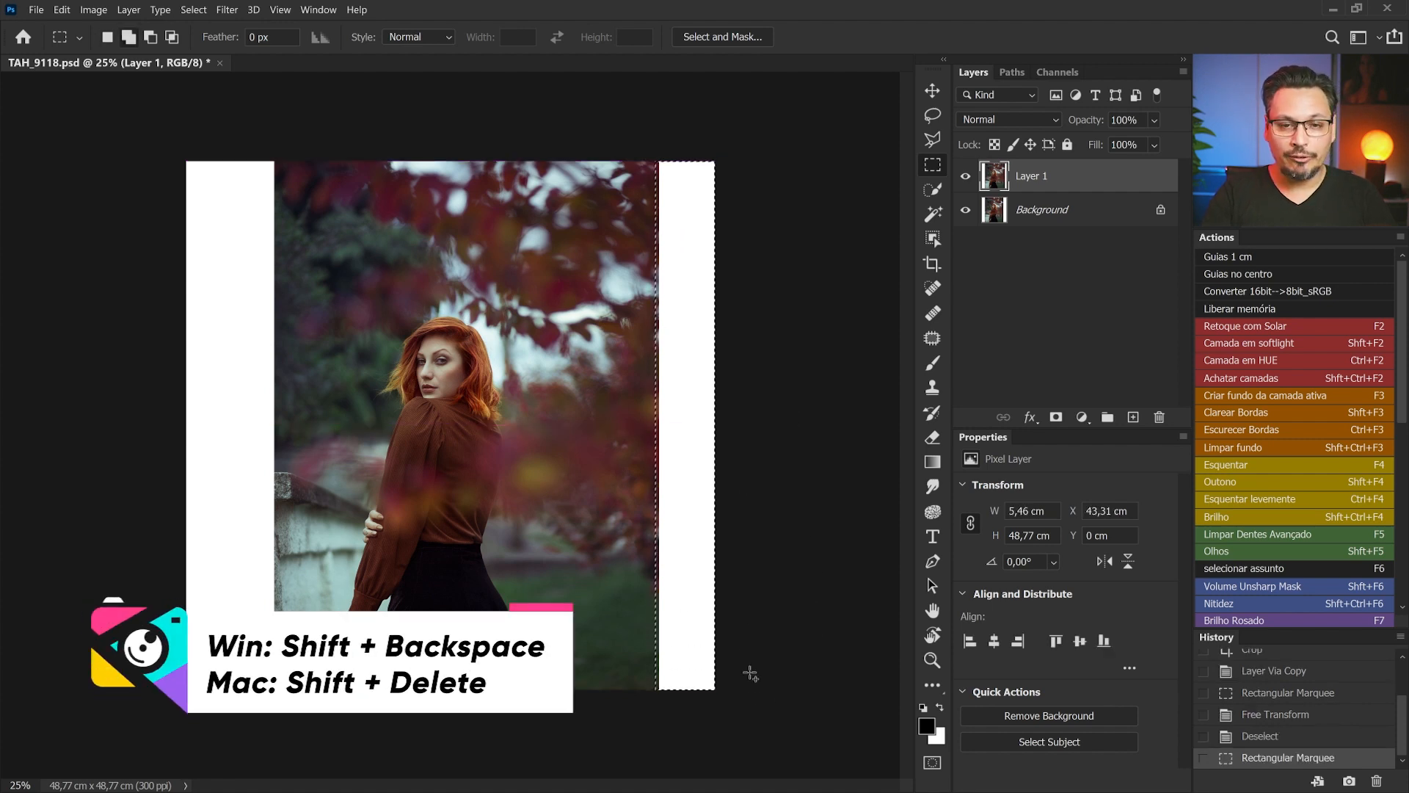
key("shift+BackSpace")
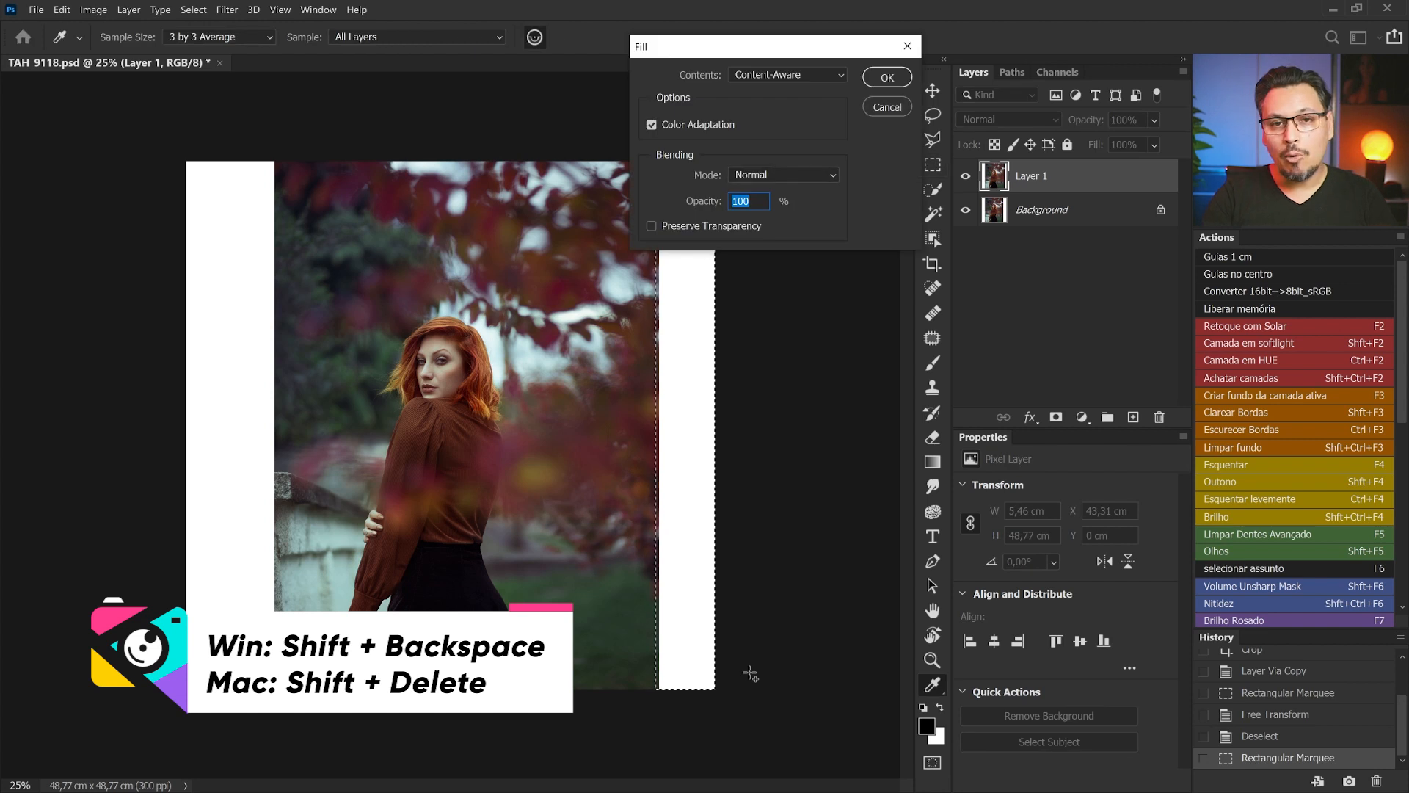
left_click(886, 78)
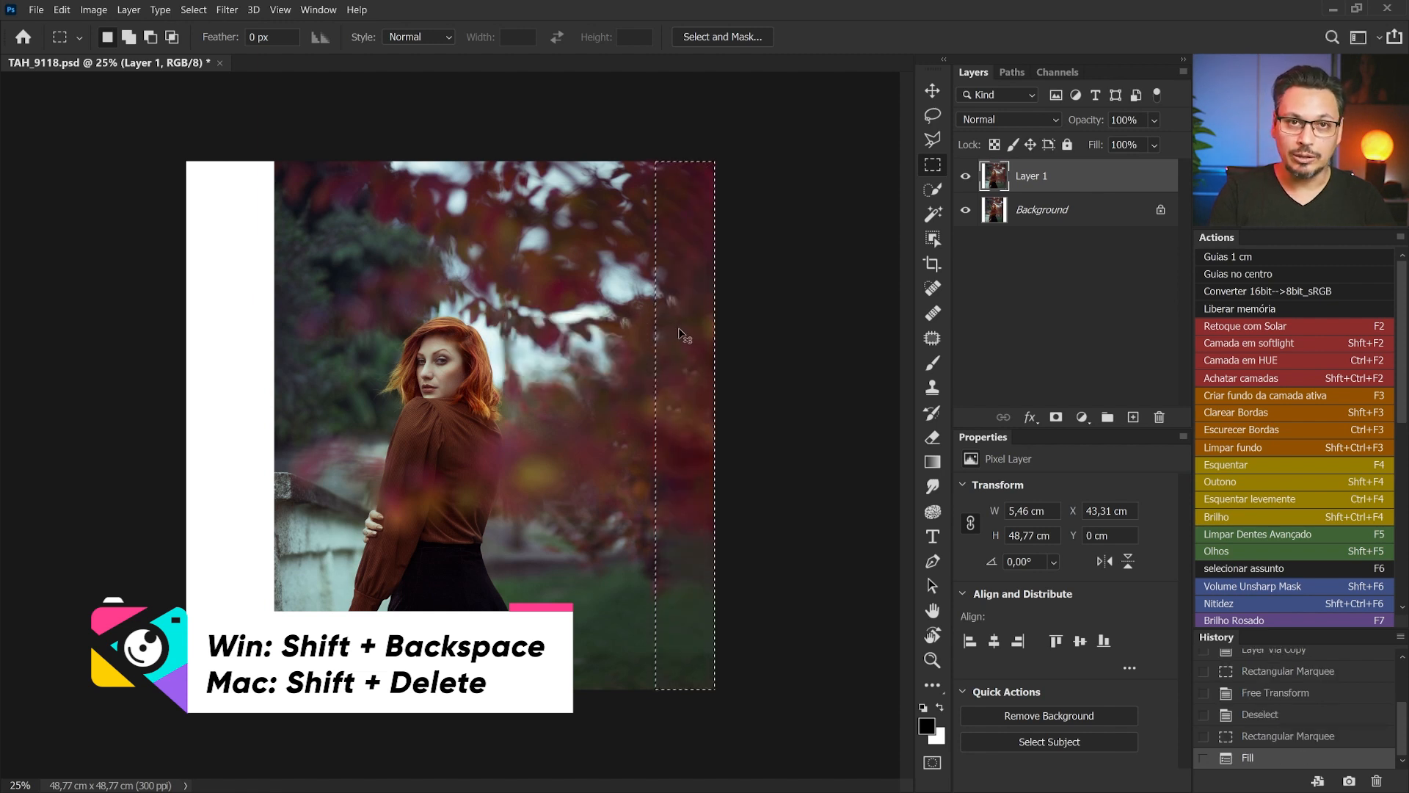
key("ctrl+d")
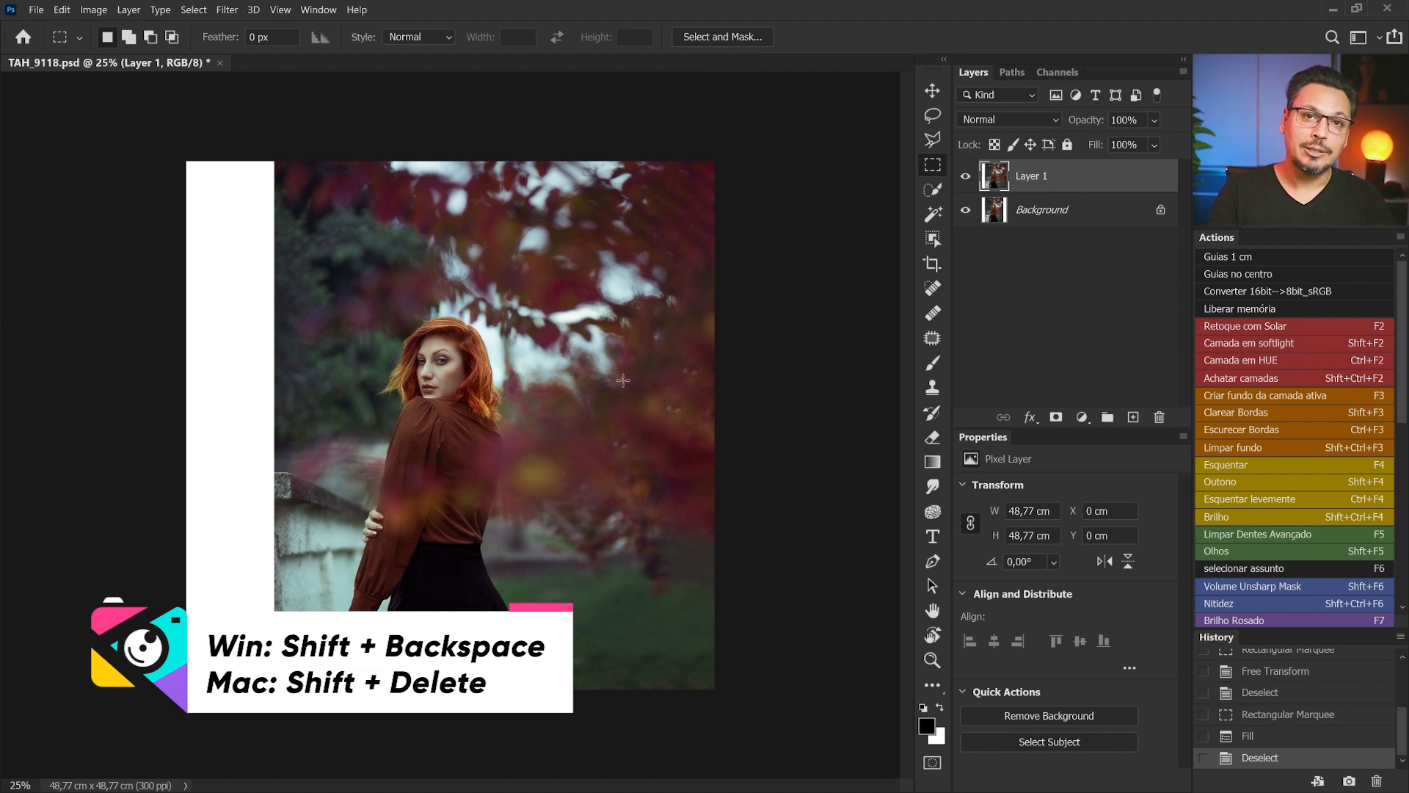
key("ctrl+z")
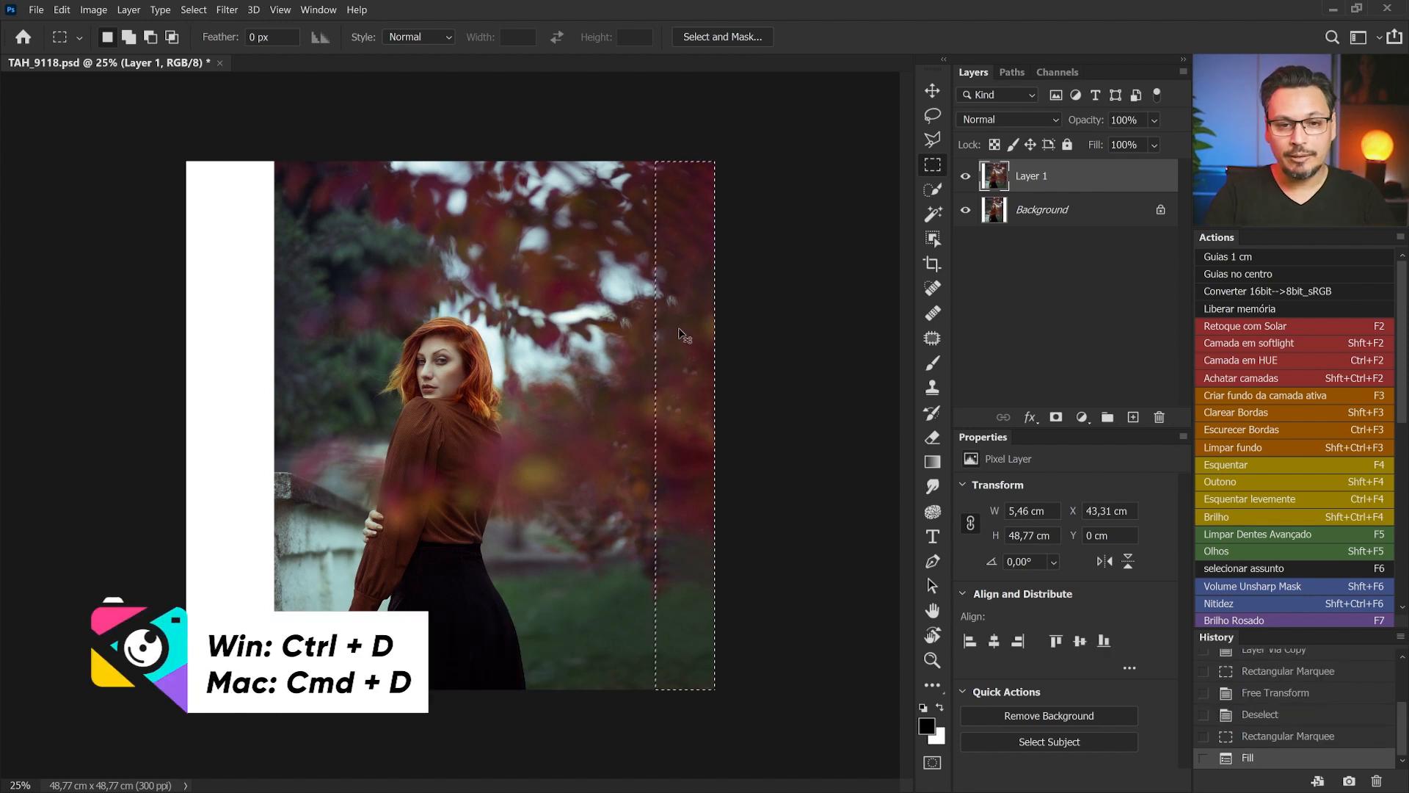
key("ctrl+d")
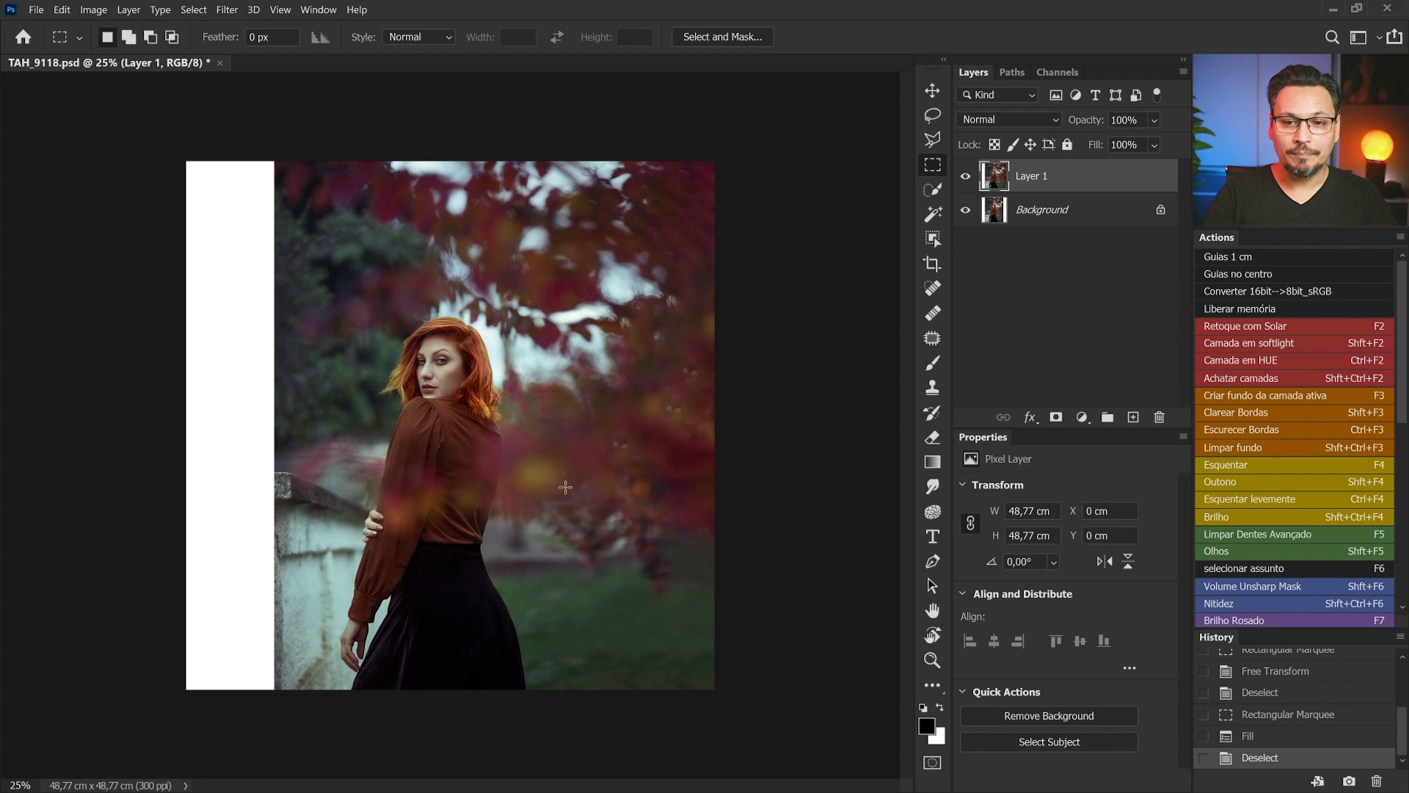
Step: Use the Patch tool to clean up the repeated spots where the red foliage meets the grass at the photo's lower right
left_click(934, 338)
mouse_move(678, 536)
left_mouse_down()
mouse_move(650, 519)
mouse_move(623, 549)
mouse_move(643, 585)
mouse_move(683, 600)
mouse_move(689, 567)
left_mouse_up()
left_click_drag(659, 521, 650, 475)
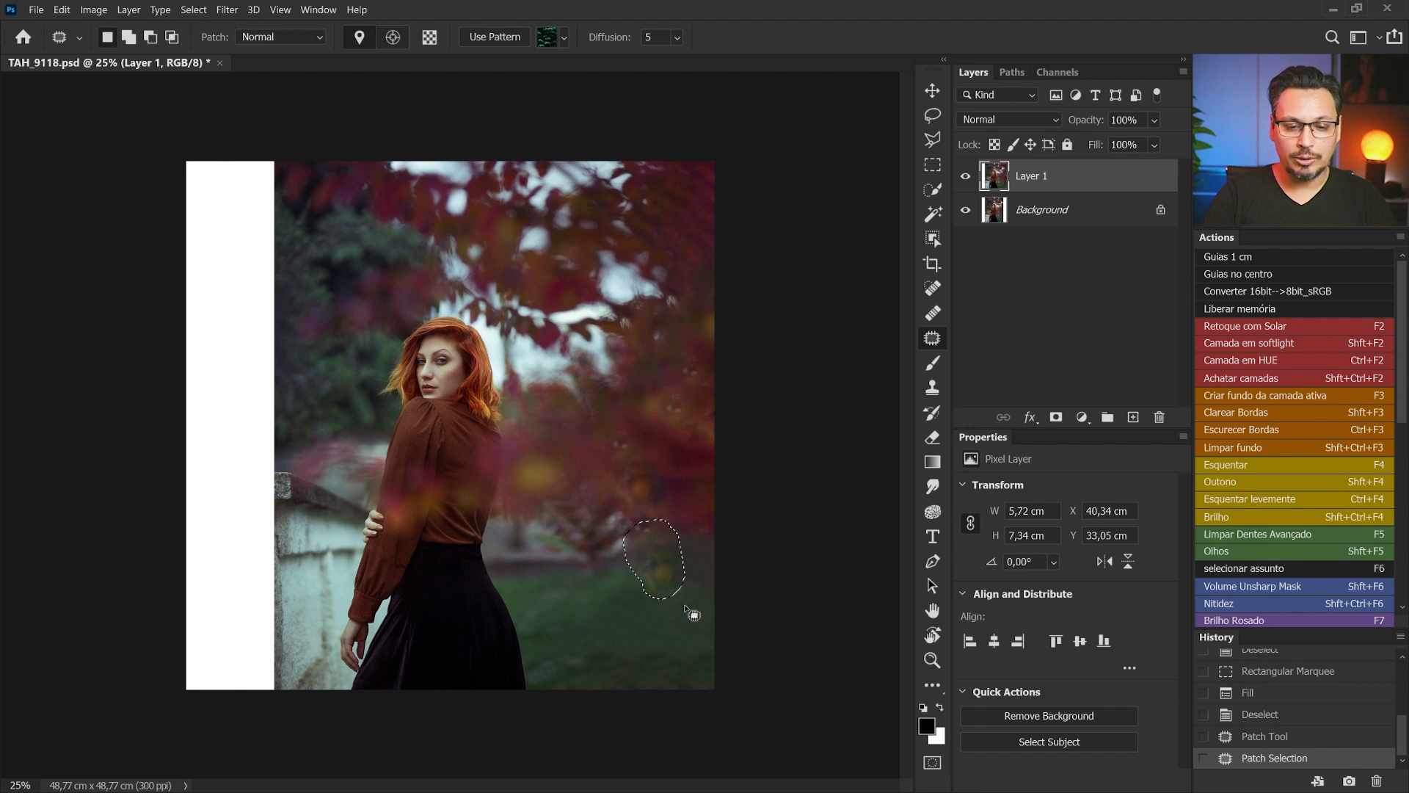
key("ctrl+d")
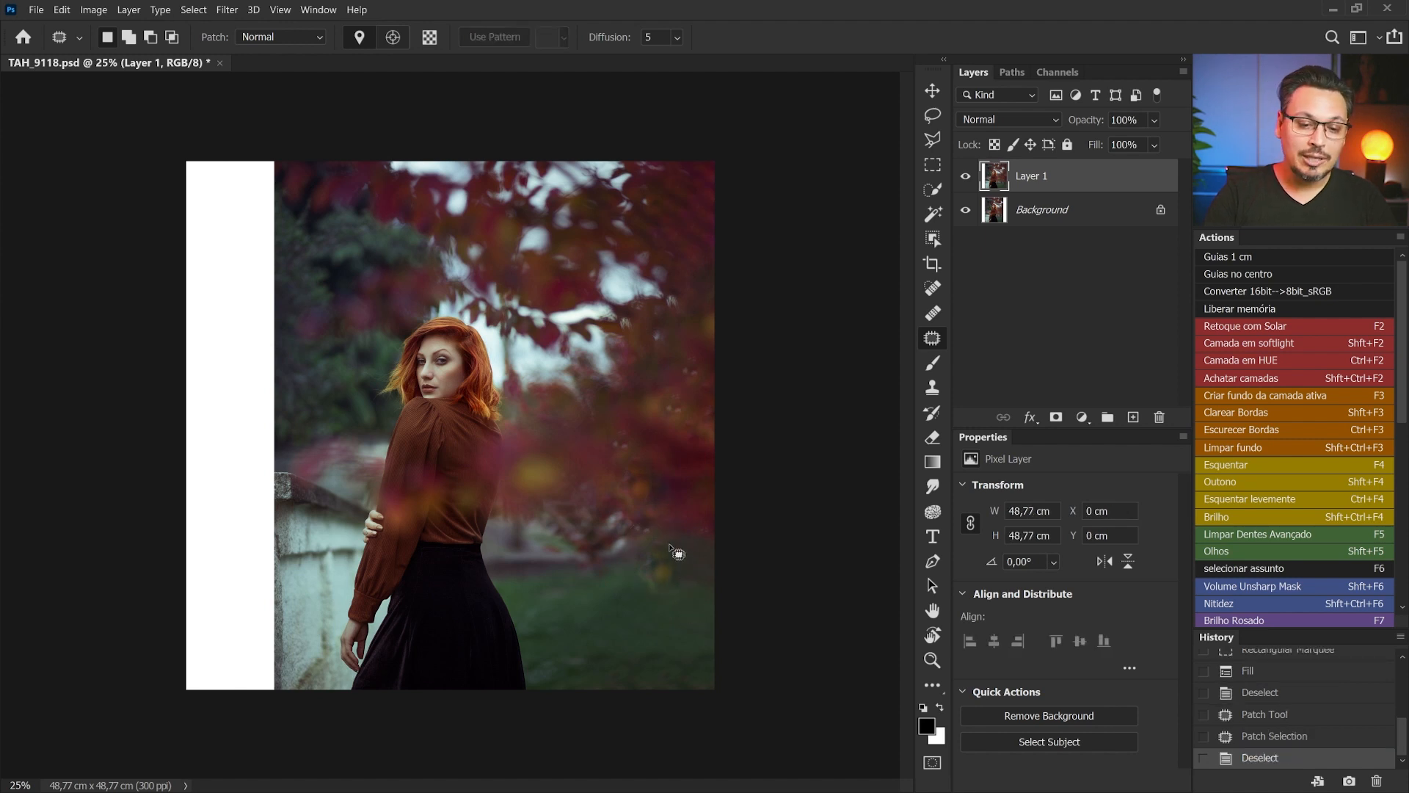
mouse_move(681, 548)
left_mouse_down()
mouse_move(629, 576)
mouse_move(678, 601)
mouse_move(699, 580)
mouse_move(689, 542)
mouse_move(662, 581)
mouse_move(644, 627)
left_mouse_up()
key("ctrl+d")
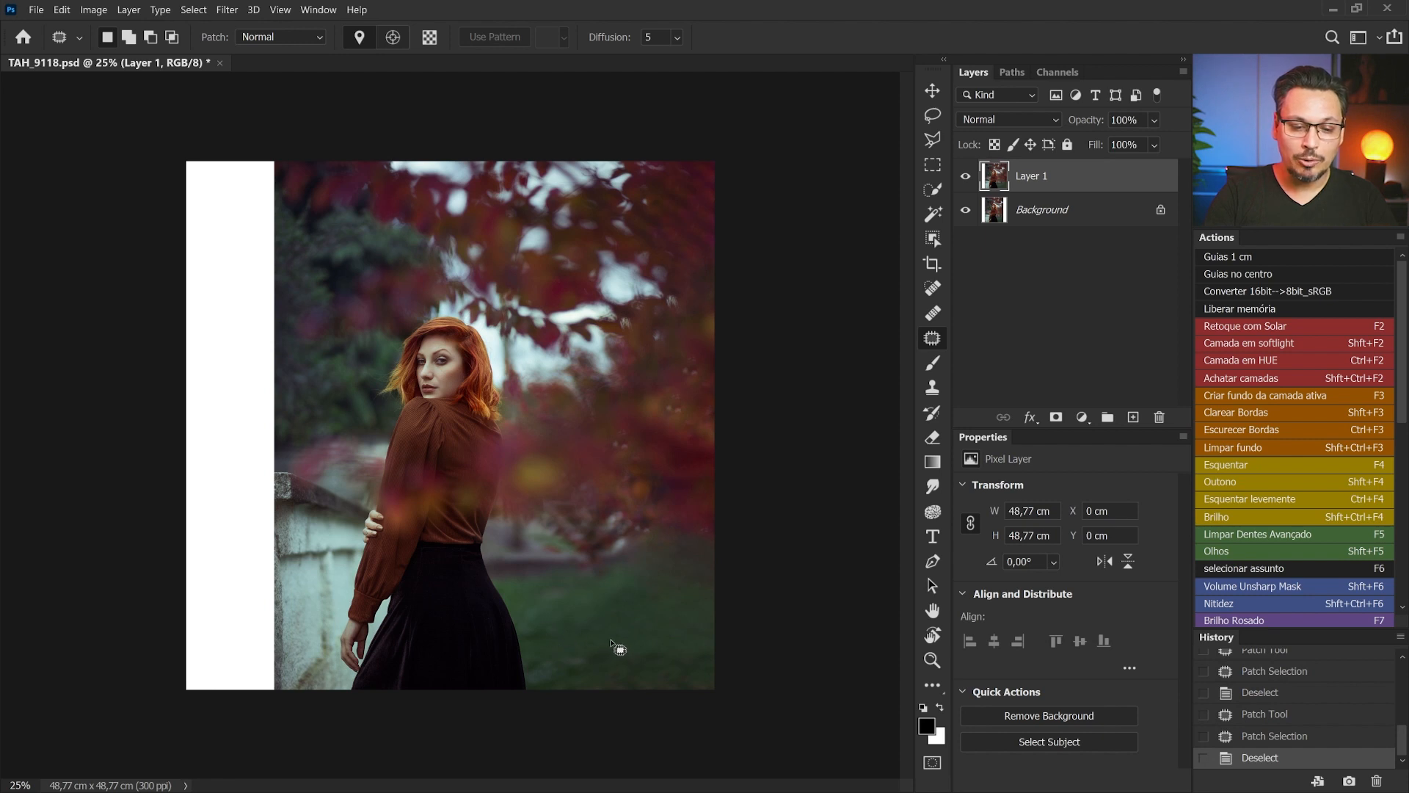
Step: Patch the uneven grass areas in the lower right of the photo, including the area beside the skirt hem, and deselect
mouse_move(620, 643)
left_mouse_down()
mouse_move(589, 682)
mouse_move(620, 700)
mouse_move(656, 687)
mouse_move(666, 645)
mouse_move(624, 674)
mouse_move(646, 629)
left_mouse_up()
mouse_move(688, 653)
left_mouse_down()
mouse_move(686, 639)
mouse_move(736, 698)
mouse_move(664, 664)
mouse_move(663, 628)
mouse_move(540, 653)
mouse_move(528, 683)
mouse_move(544, 696)
mouse_move(601, 690)
mouse_move(593, 652)
left_mouse_up()
left_click(619, 635)
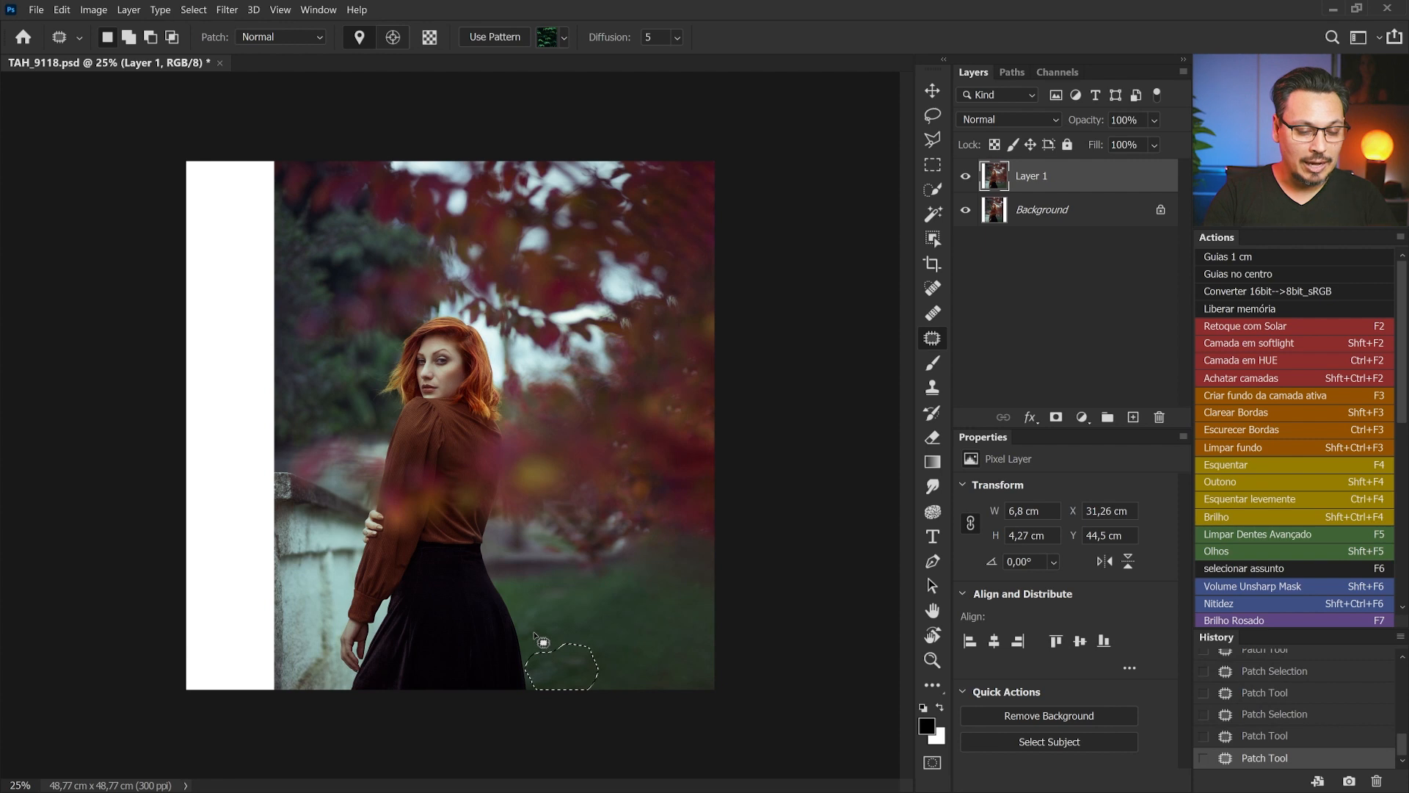
left_click_drag(562, 673, 614, 668)
key("ctrl+d")
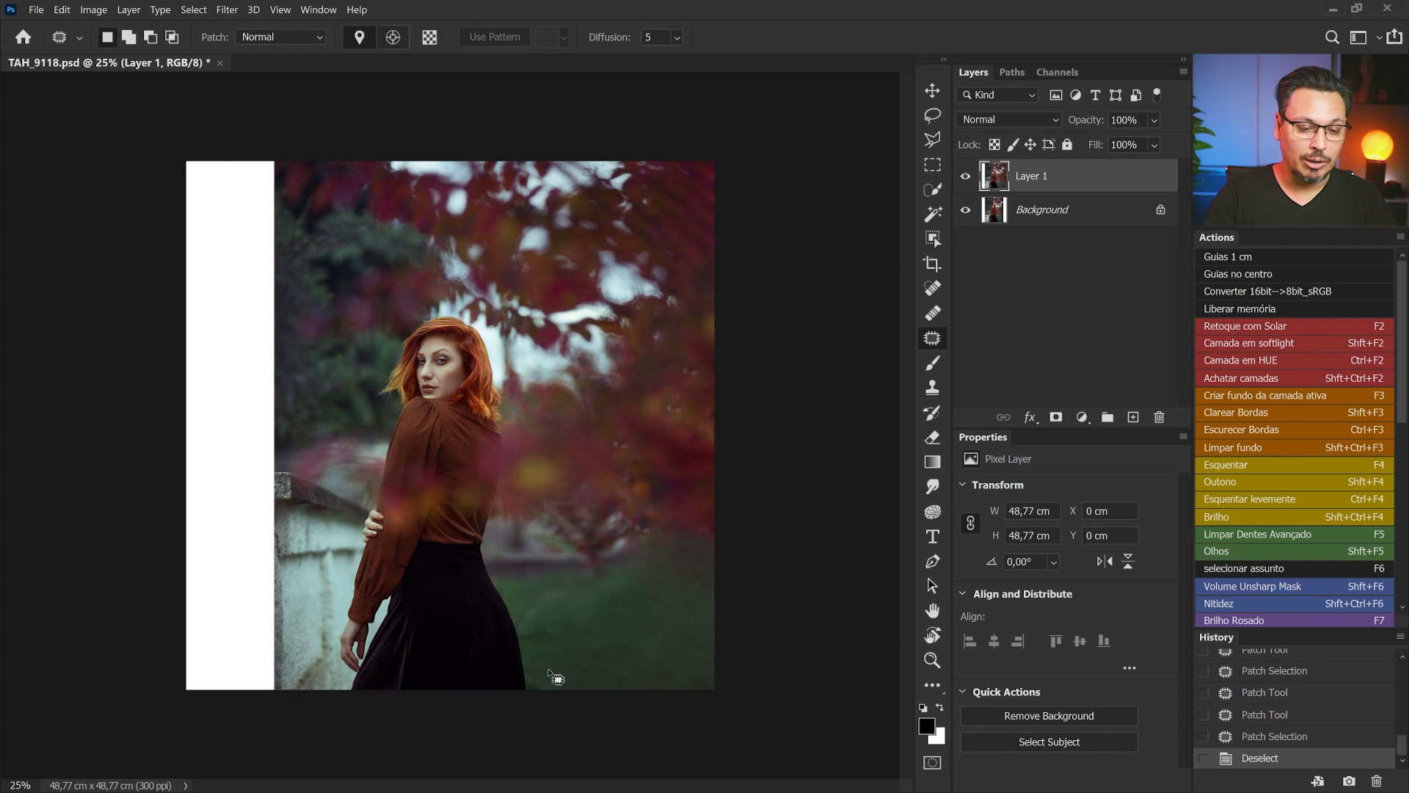
Step: Outline a small area of about 3.3 × 2.2 cm where the skirt hem meets the grass and fill it with Content-Aware
mouse_move(549, 674)
left_mouse_down()
mouse_move(526, 695)
mouse_move(553, 702)
mouse_move(556, 683)
left_mouse_up()
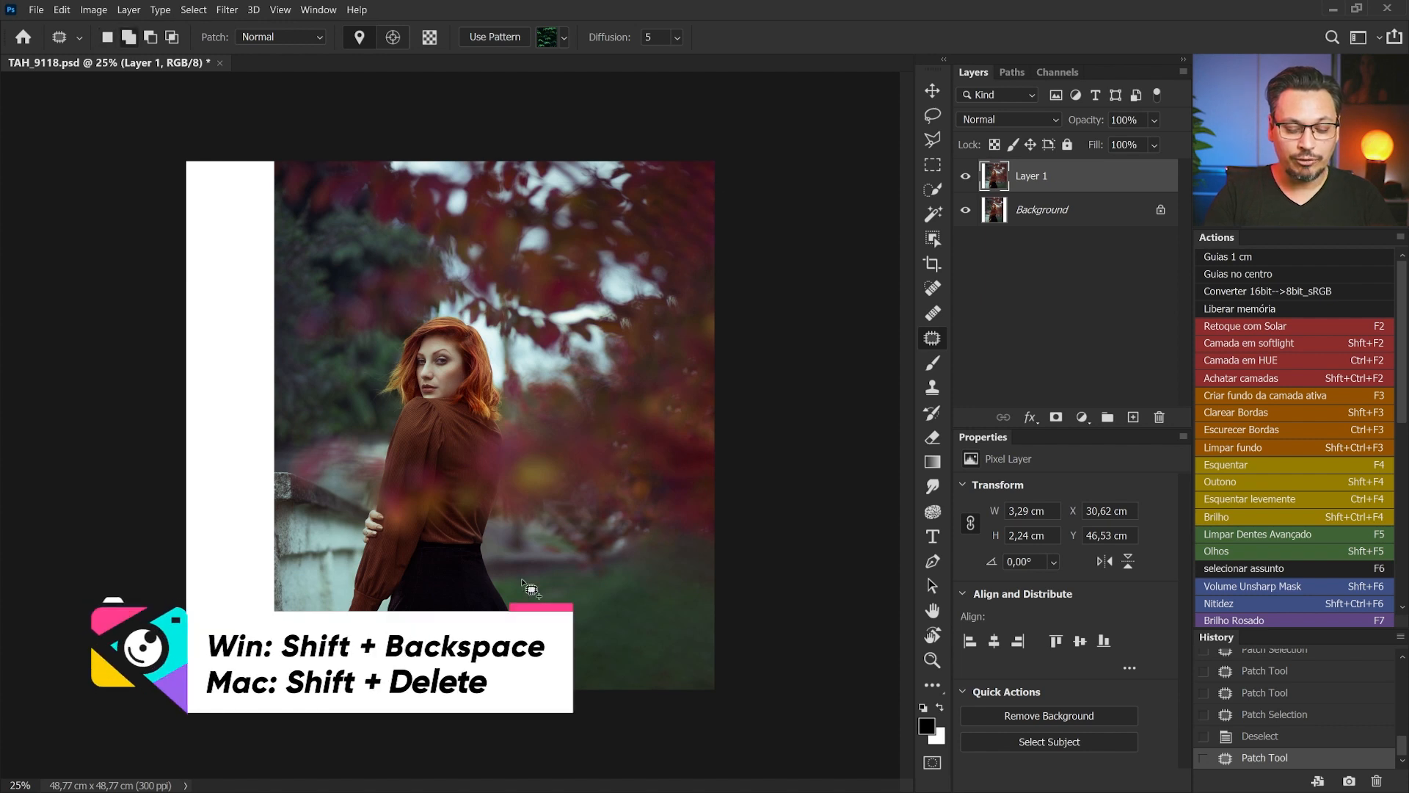
key("shift+BackSpace")
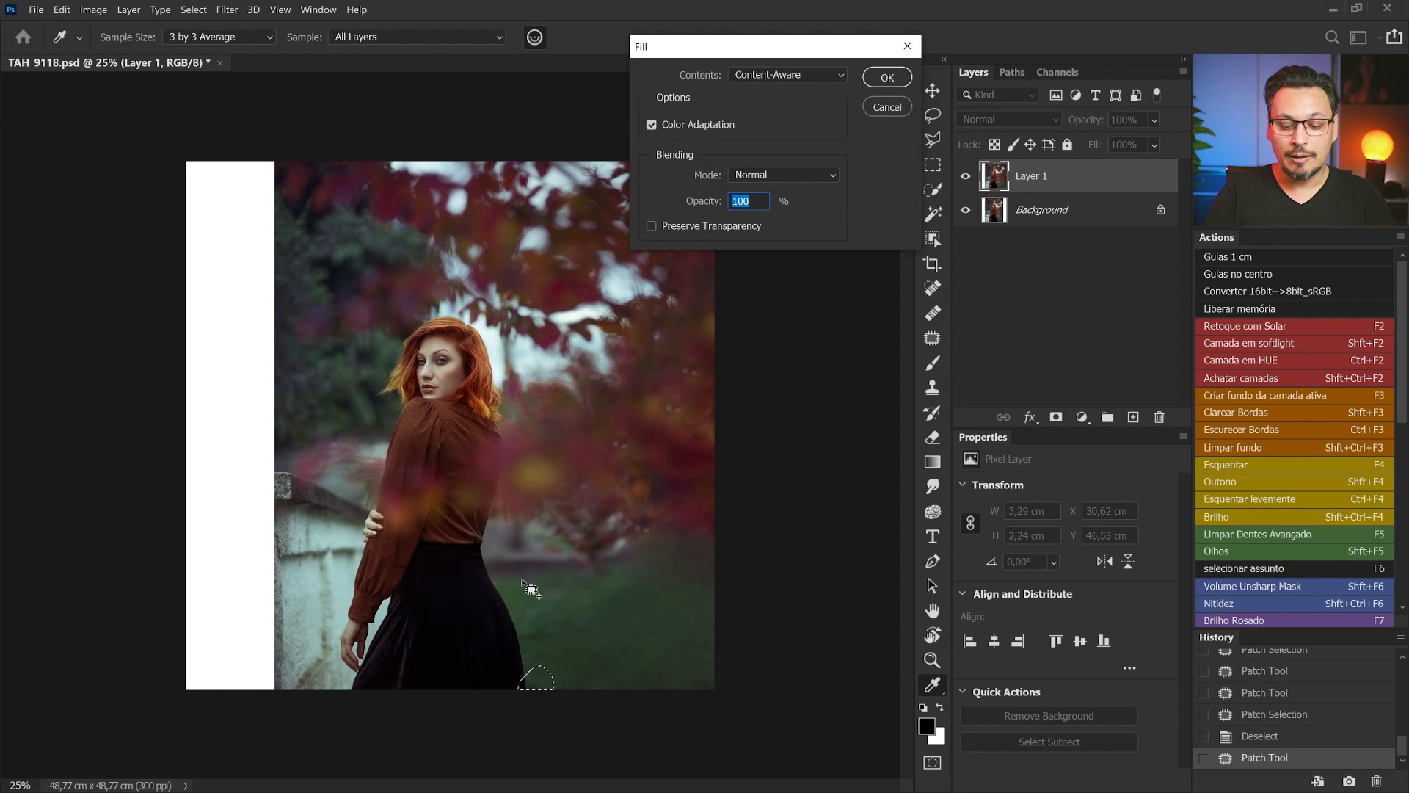
key("Return")
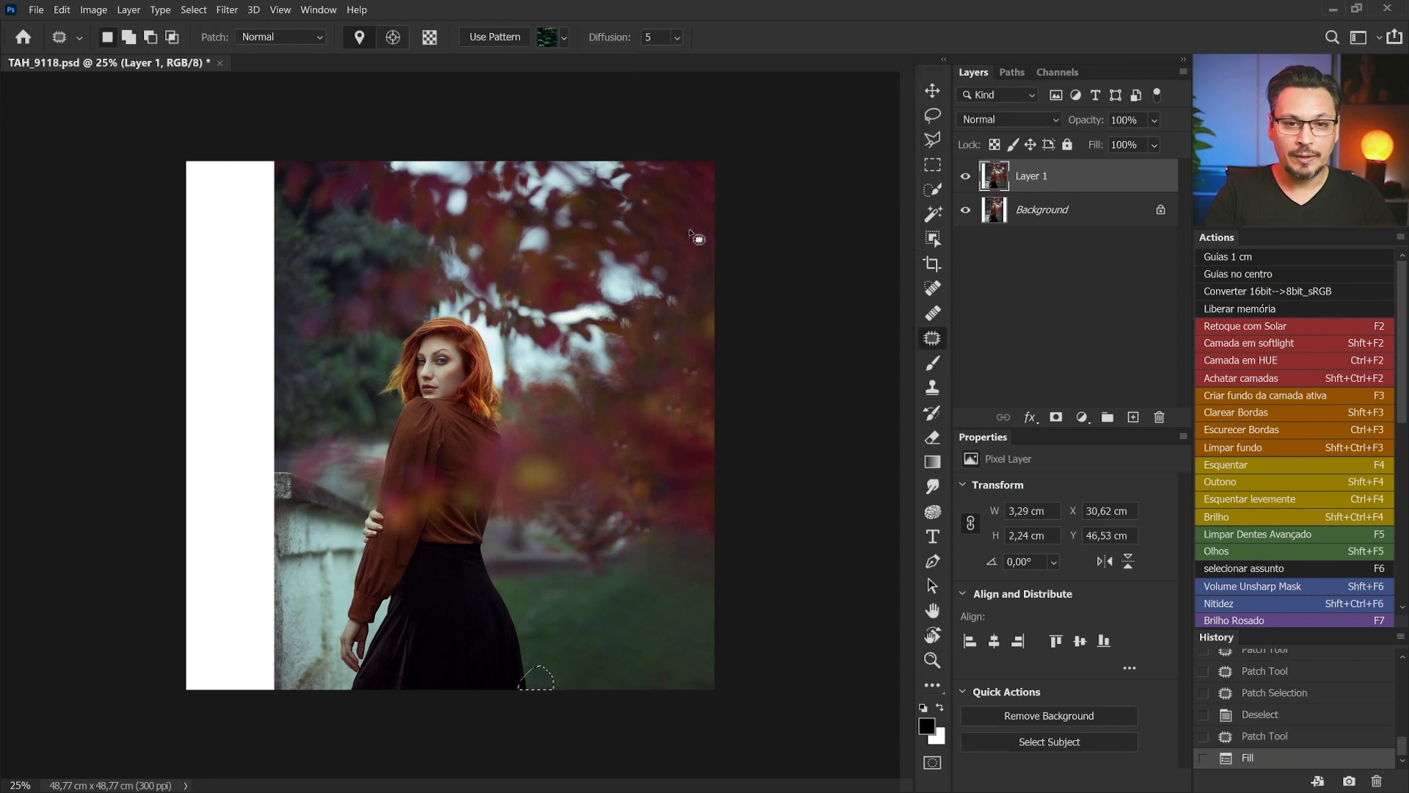
Step: Patch the generated foliage in the photo's upper right corner with the leaves beside it, and deselect
mouse_move(710, 171)
left_mouse_down()
mouse_move(645, 212)
mouse_move(679, 262)
mouse_move(706, 259)
mouse_move(722, 222)
mouse_move(716, 169)
mouse_move(692, 209)
mouse_move(684, 328)
left_mouse_up()
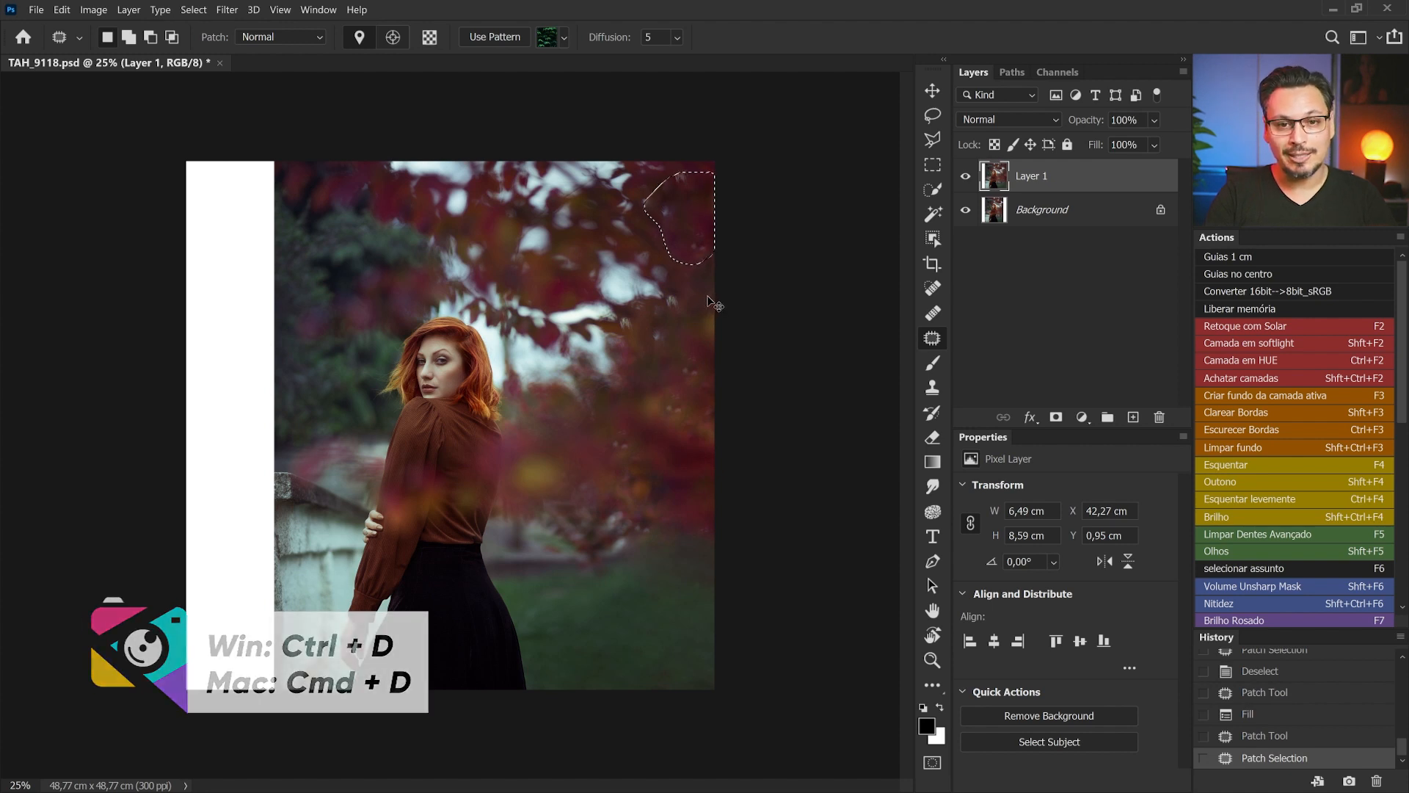
key("ctrl+d")
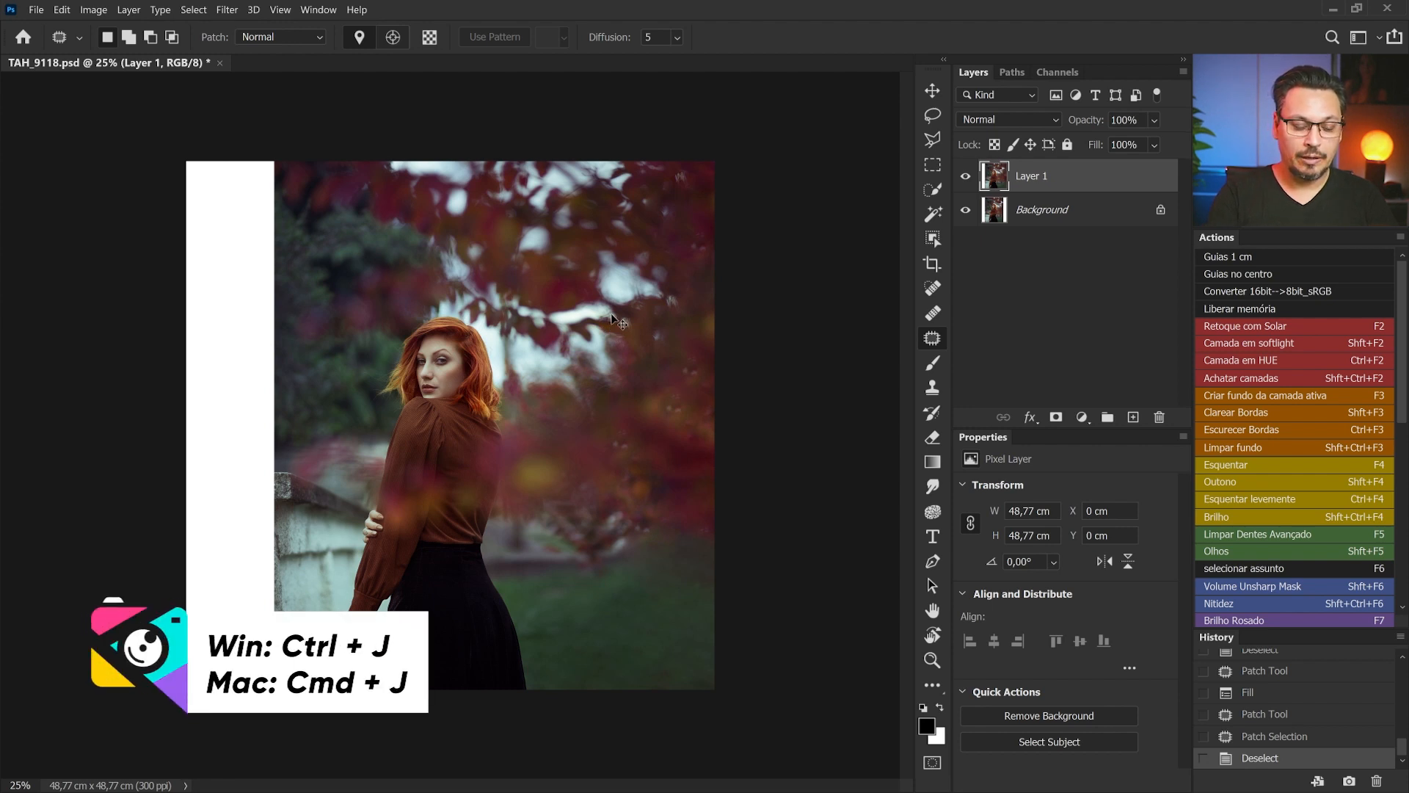
Step: Duplicate Layer 1 and flip the copy horizontally
key("ctrl+j")
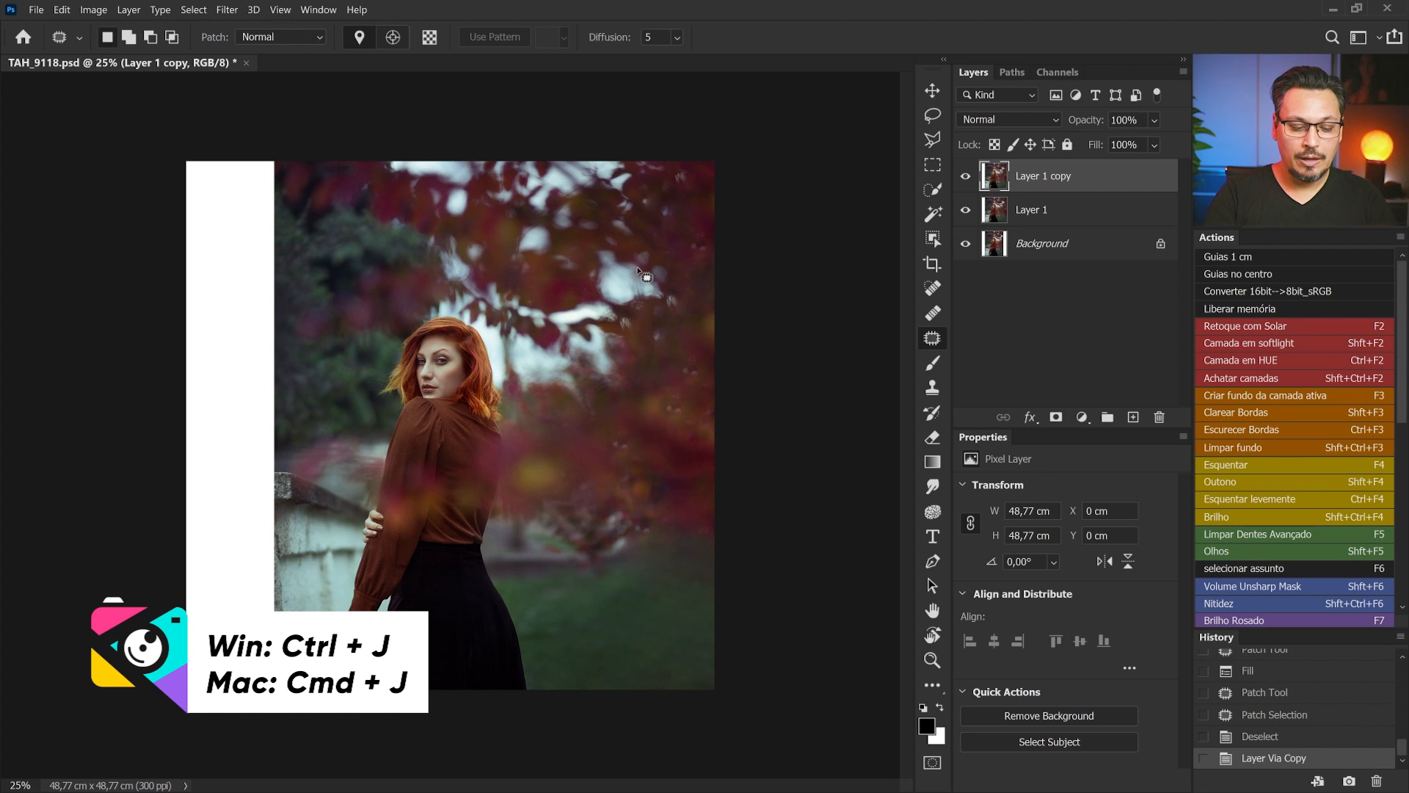
key("ctrl+t")
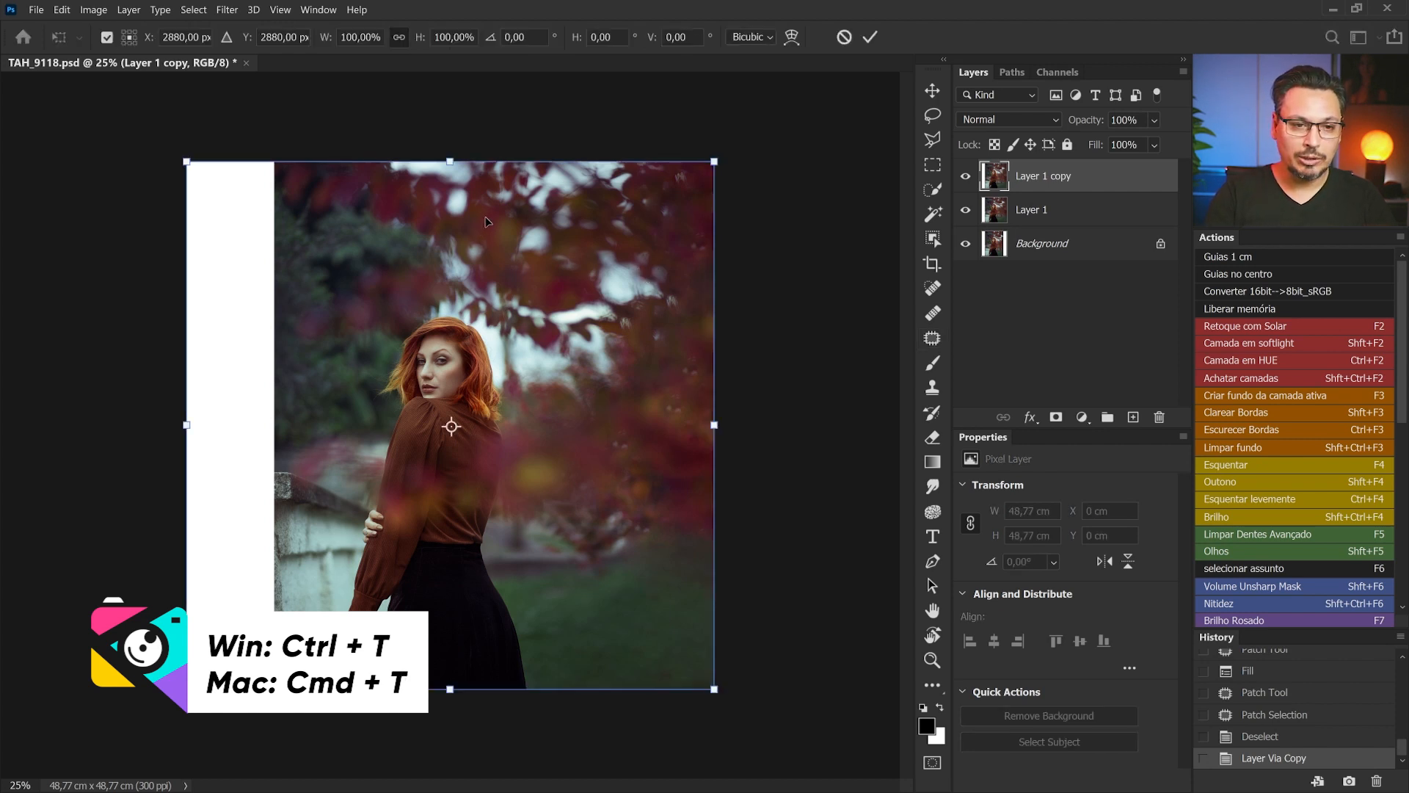
right_click(490, 235)
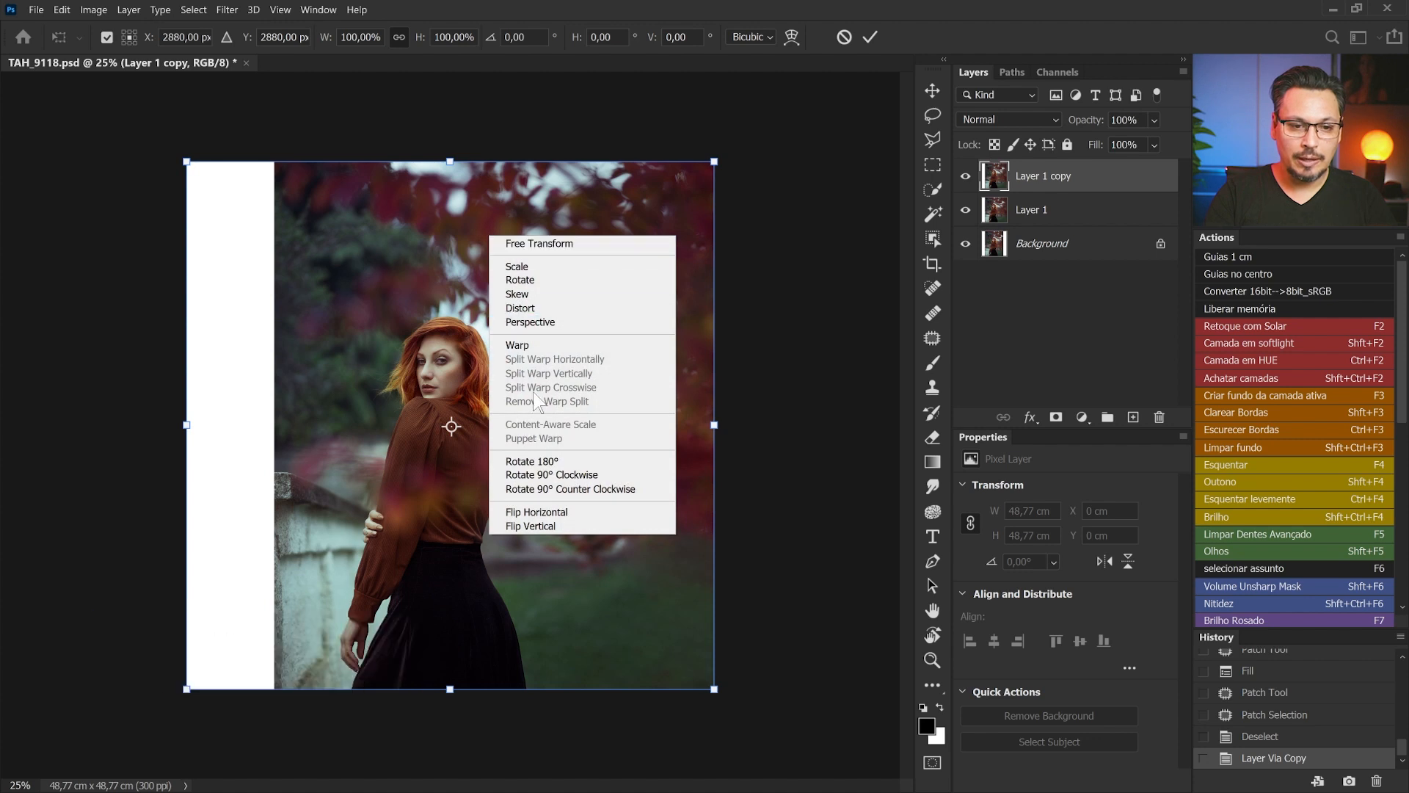
left_click(556, 513)
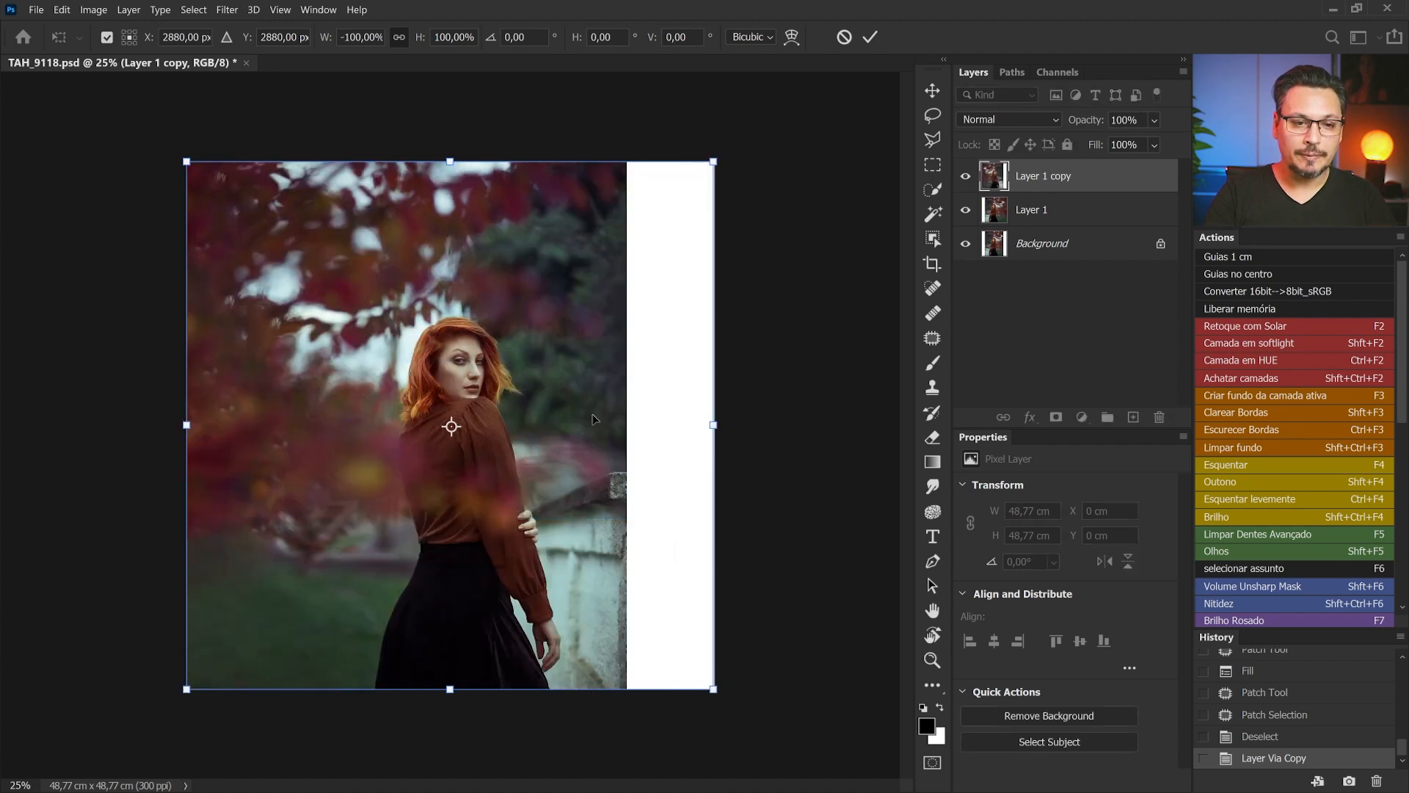
key("Return")
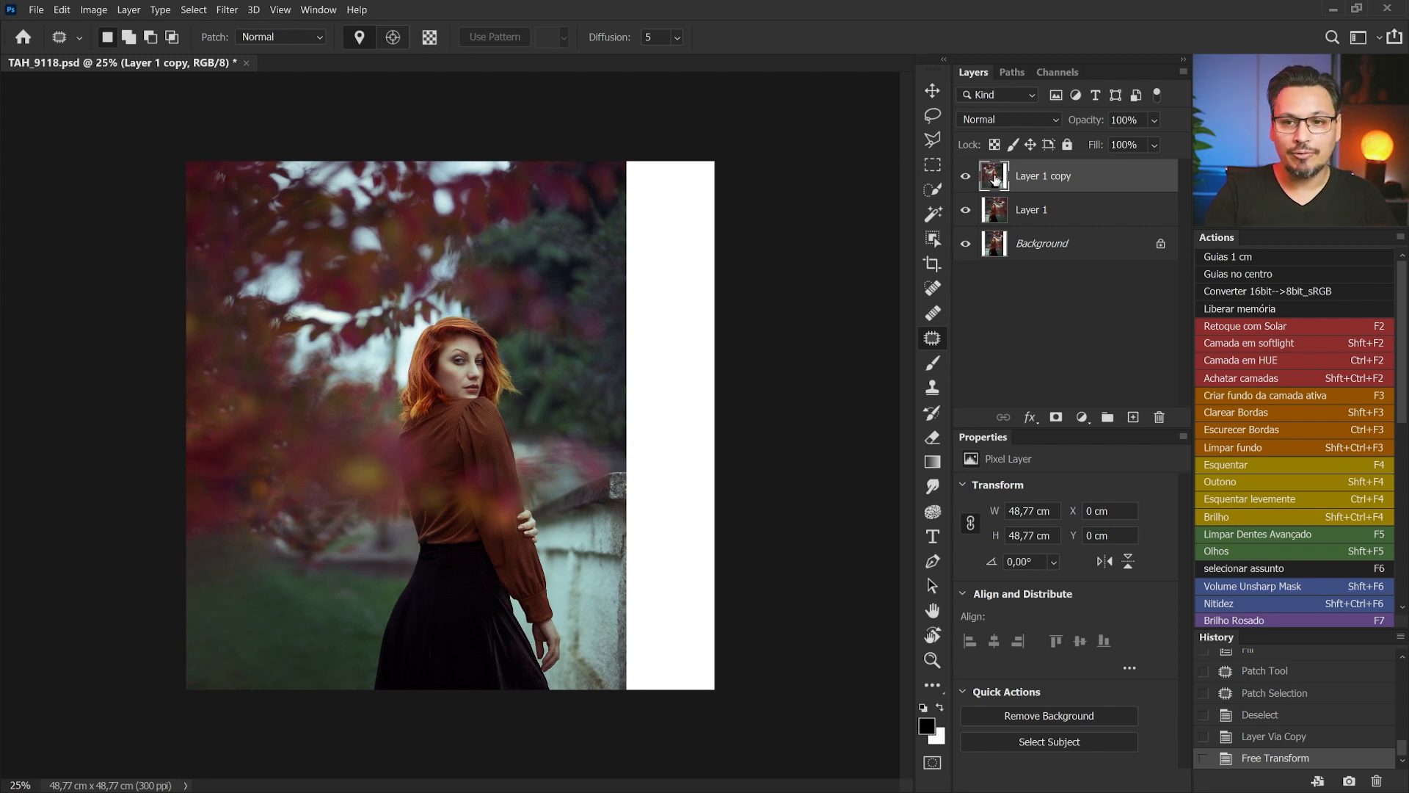
Step: Hide the flipped layer copy and make Layer 1 the active layer
left_click(966, 178)
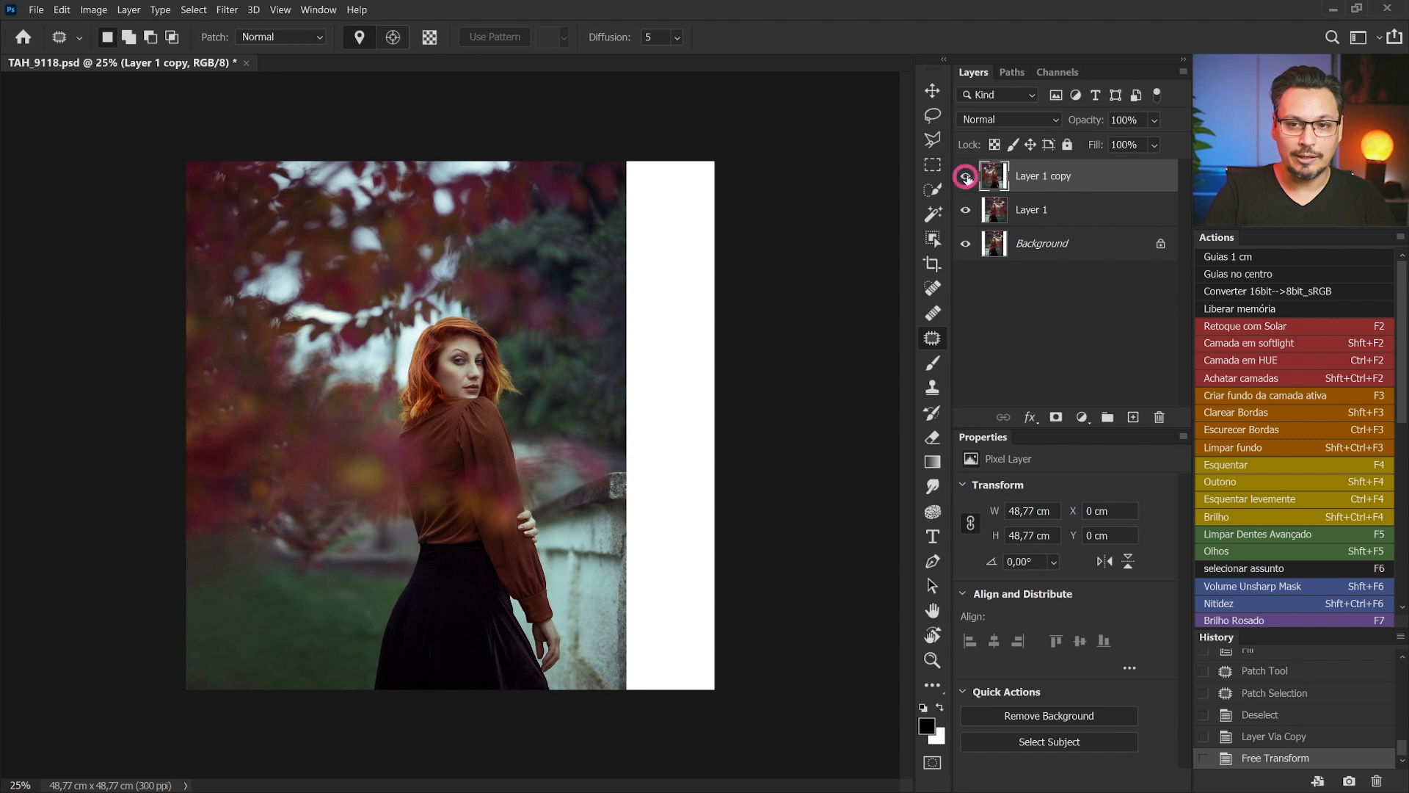
left_click(997, 212)
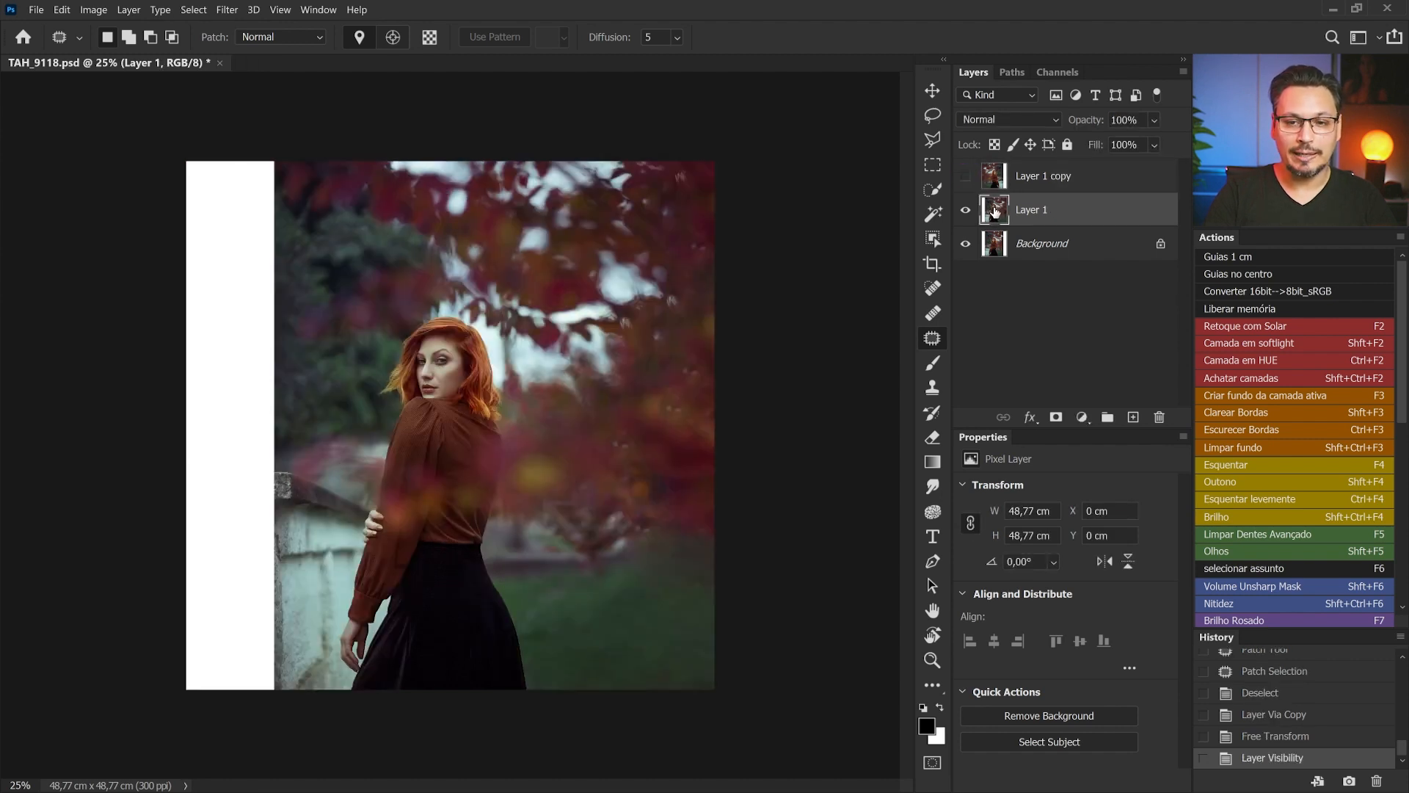
Step: Select the woman with Select Subject, duplicate Layer 1, and turn the selection into a layer mask on the duplicate
left_click(194, 9)
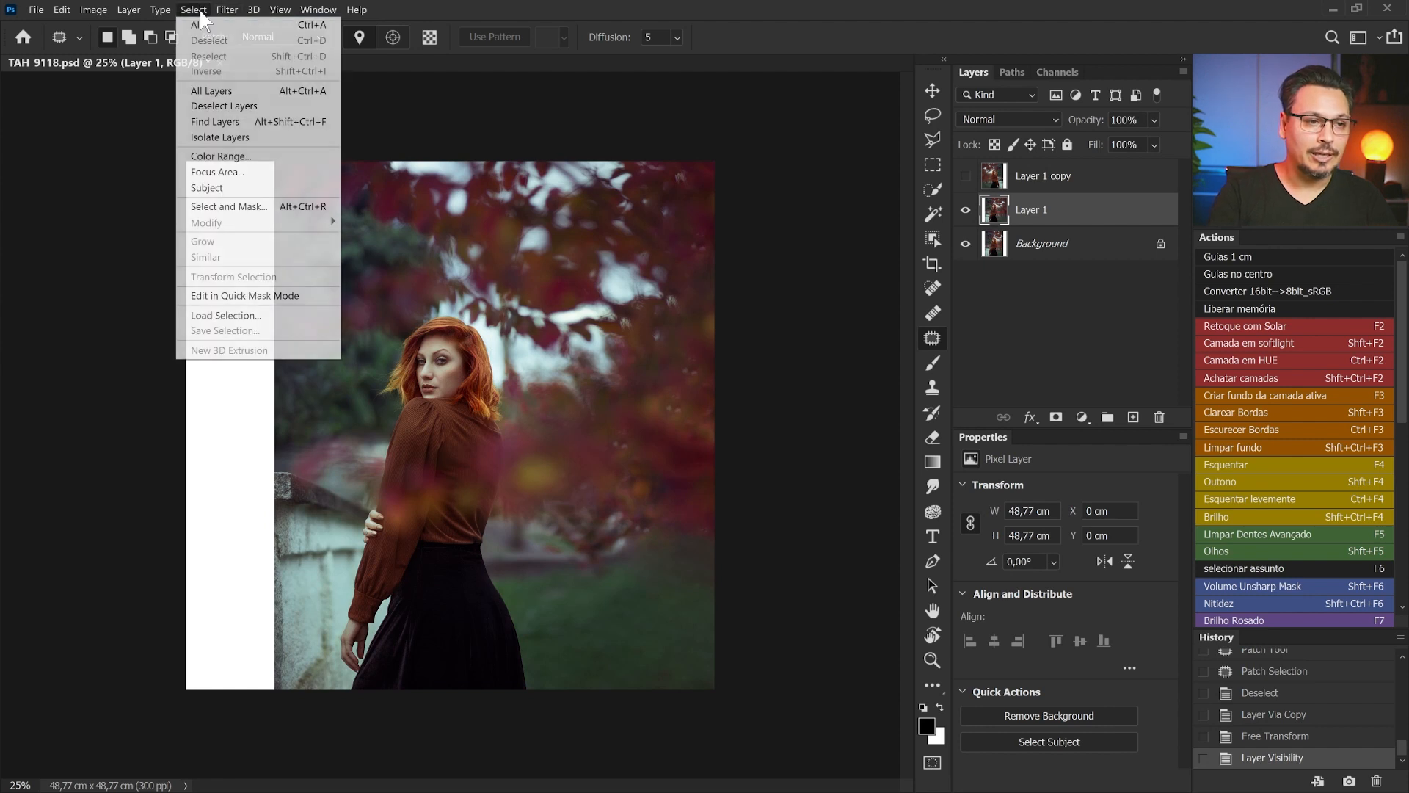
left_click(208, 188)
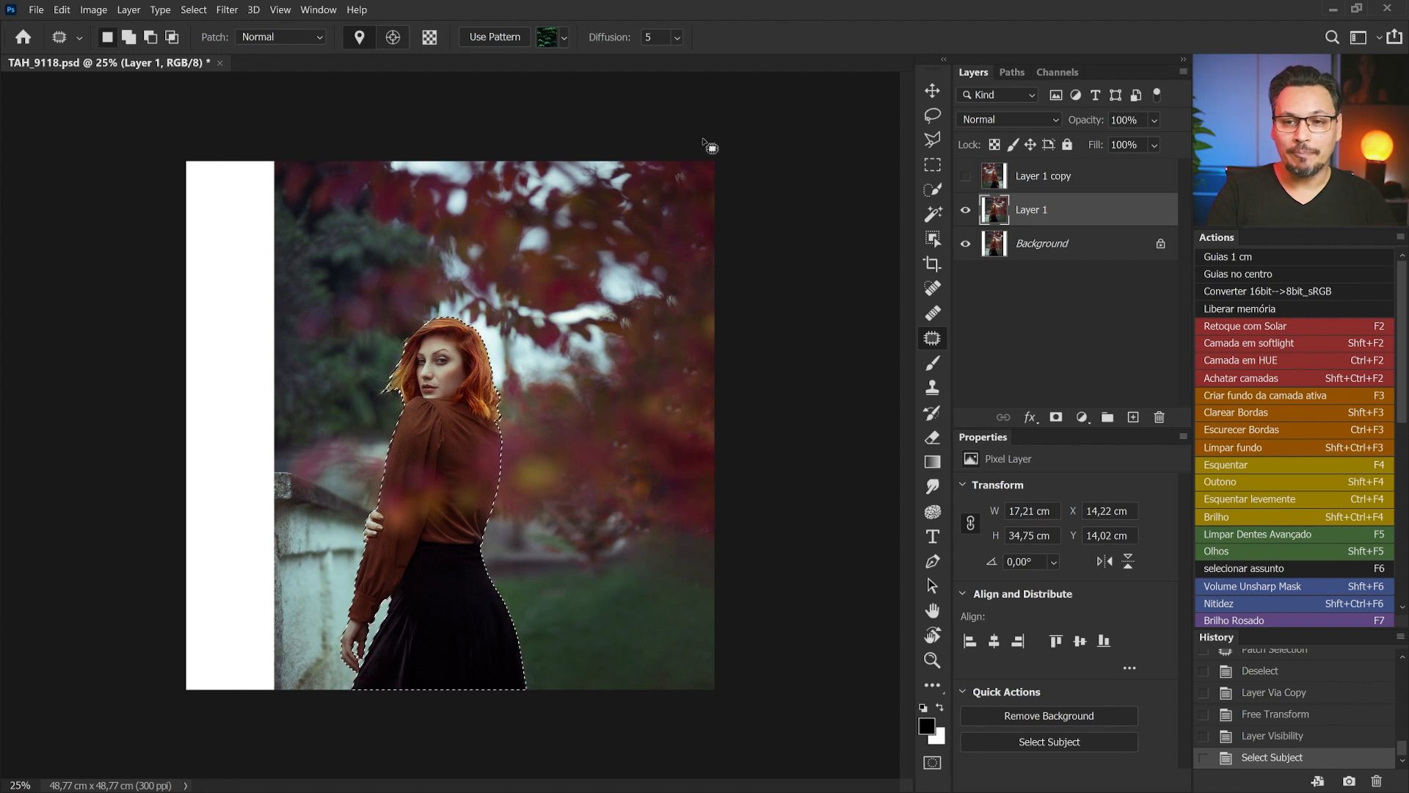
left_click_drag(1028, 213, 1094, 333)
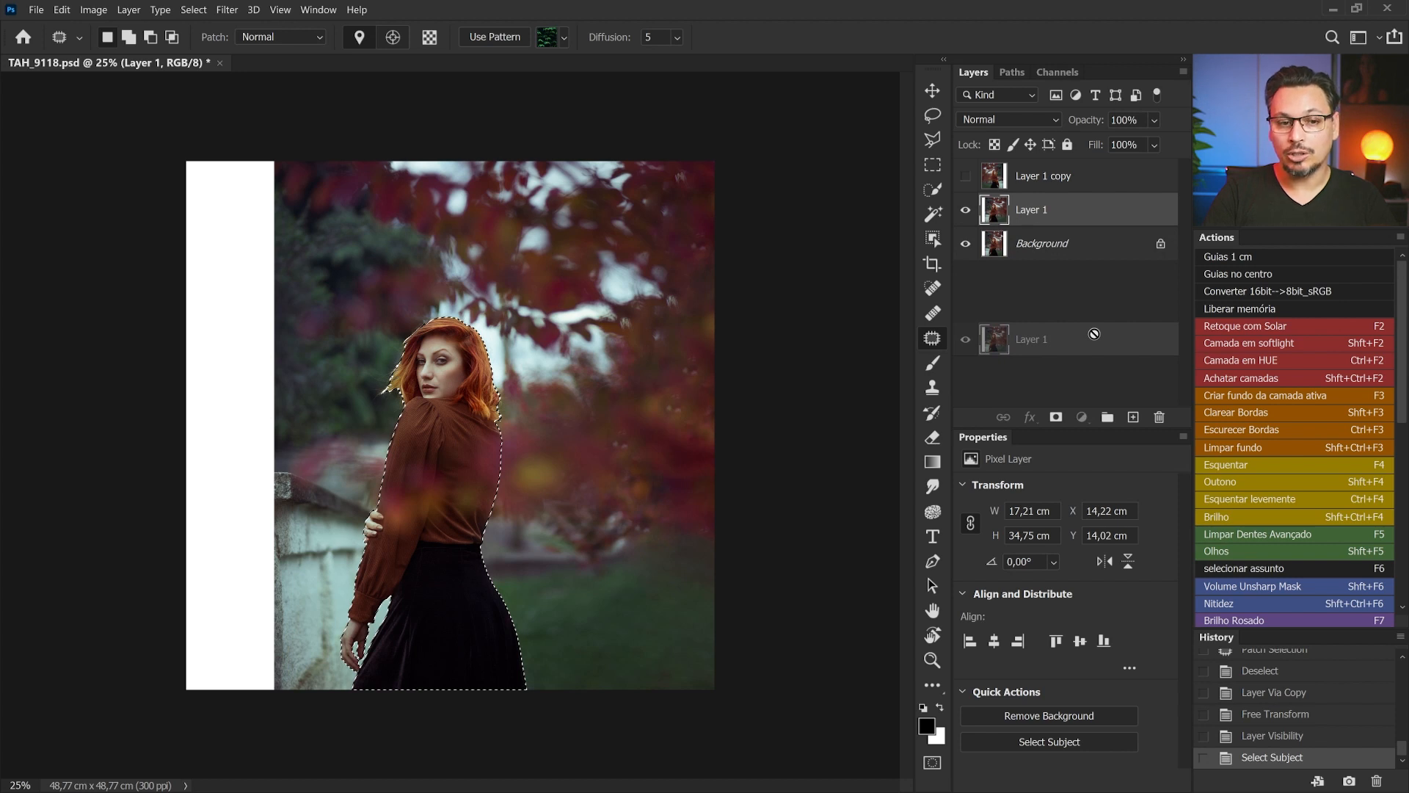
left_click_drag(1094, 334, 1133, 417)
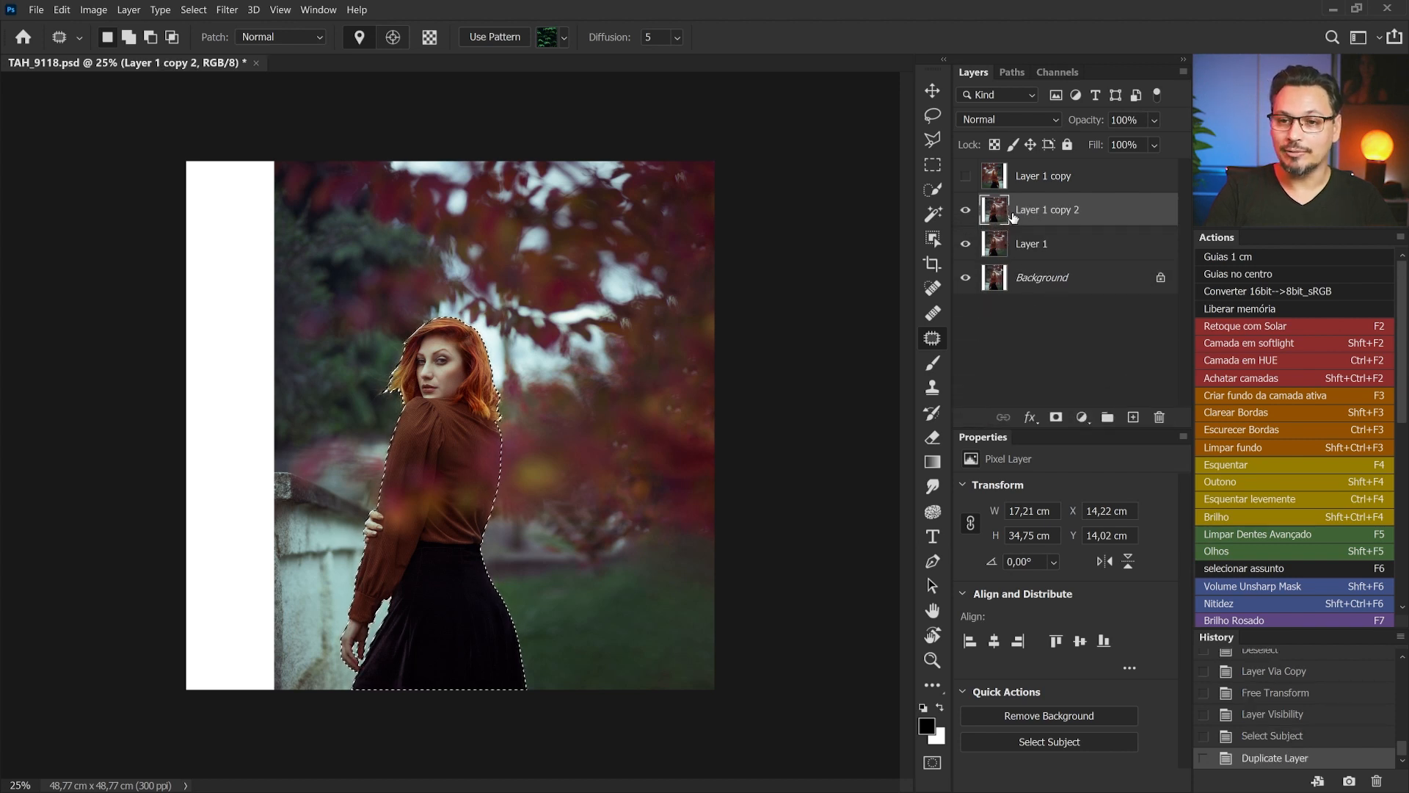
left_click(1057, 417)
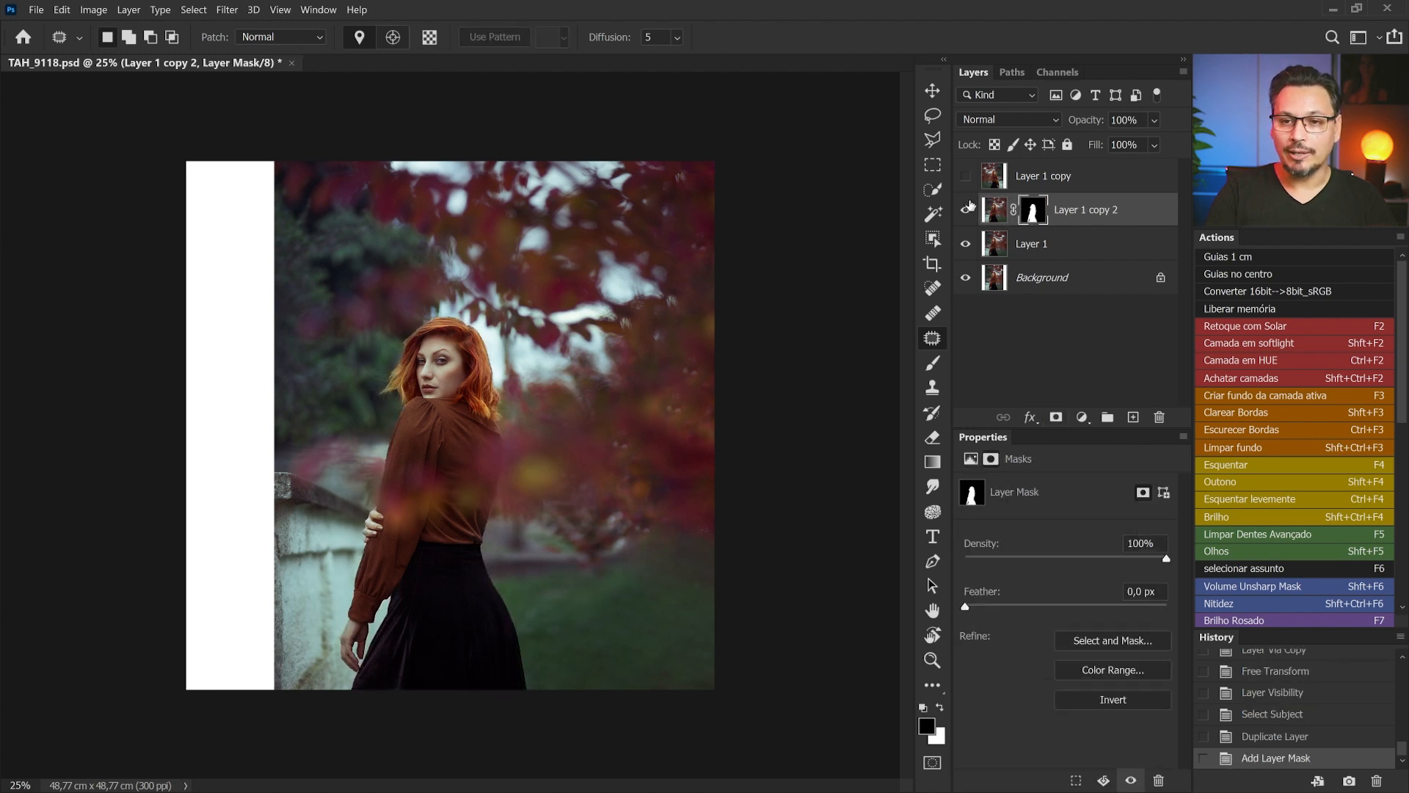
Step: Inspect the masked cutout with the layers below hidden, switch its mask off and on, and show Layer 1 again
left_click(966, 244)
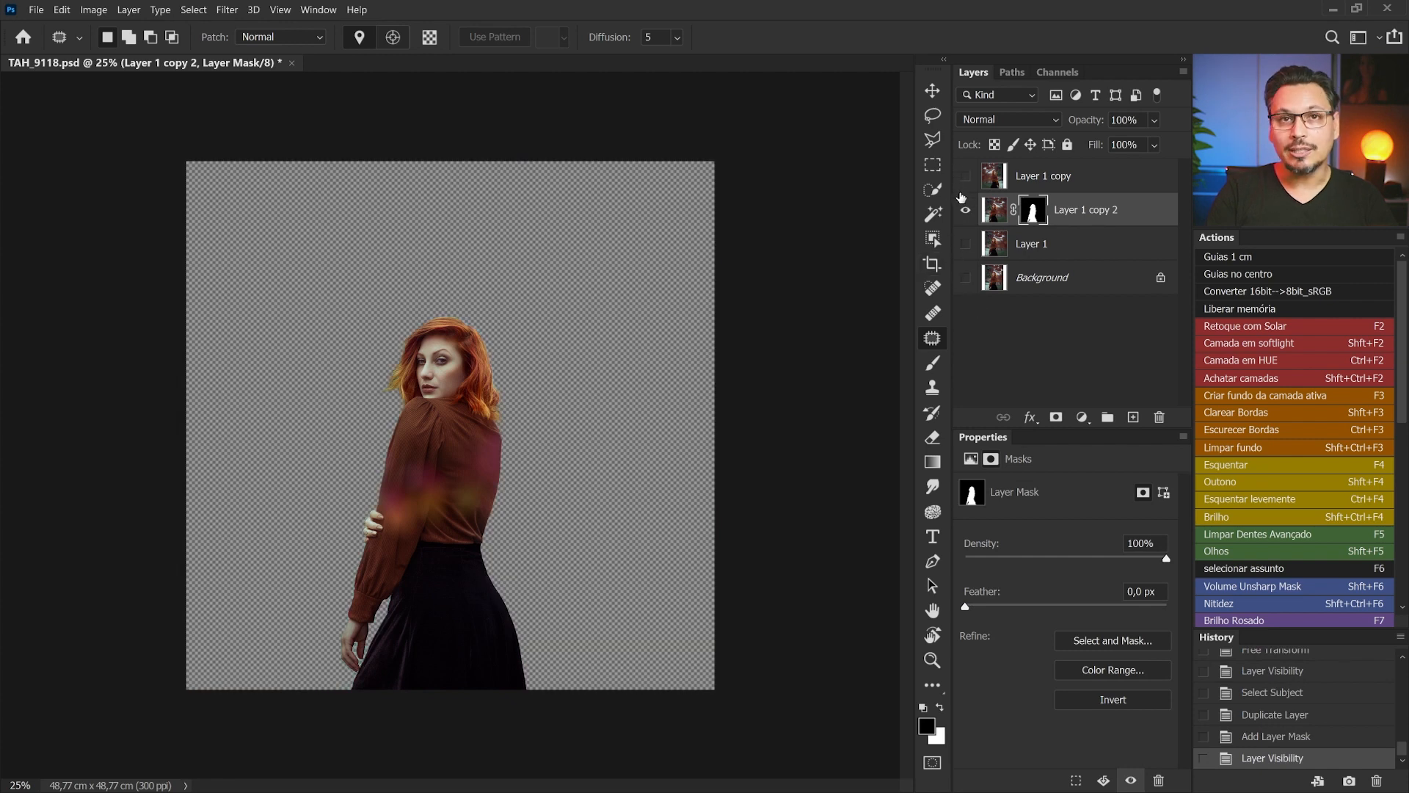
left_click(1033, 212, "shift")
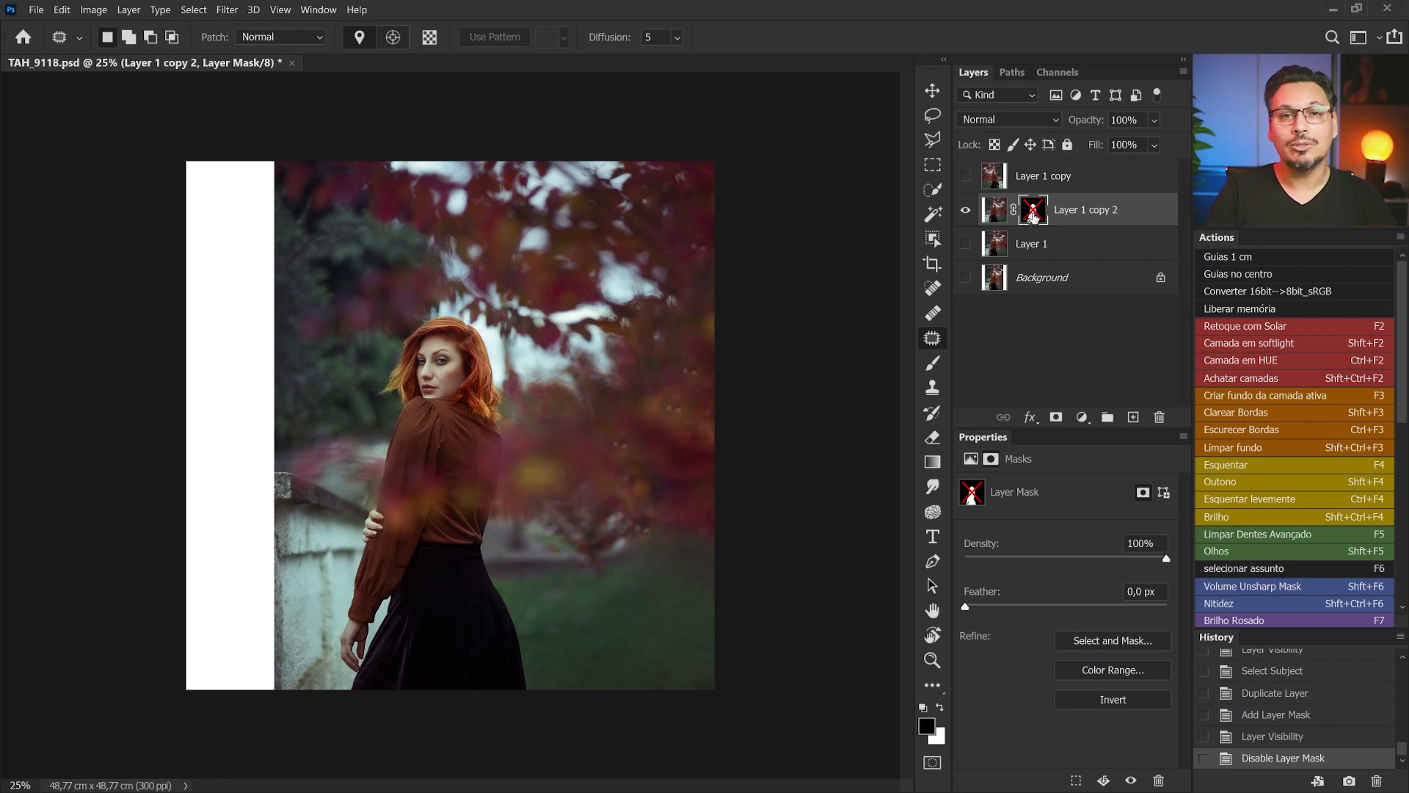
left_click(1033, 213, "shift")
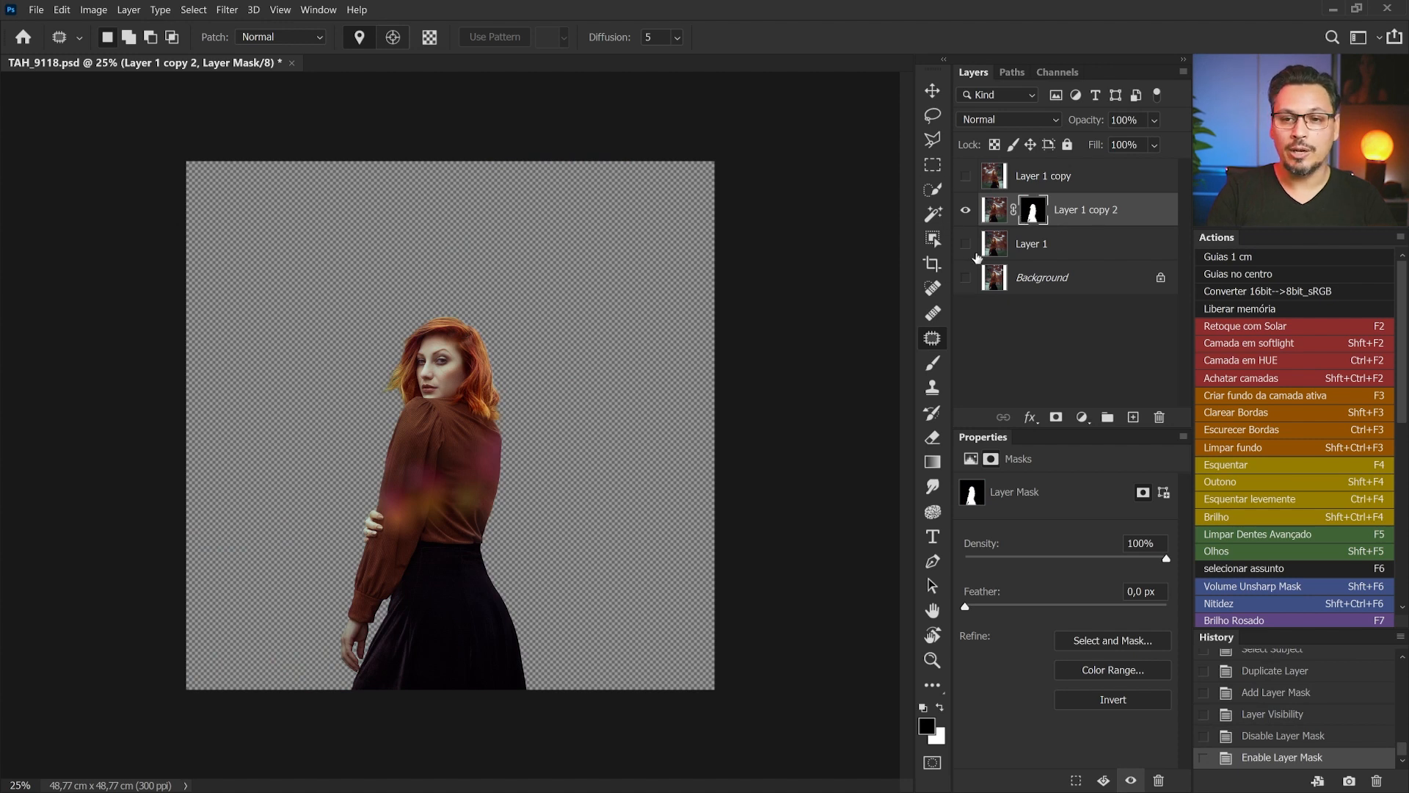
left_click(966, 244)
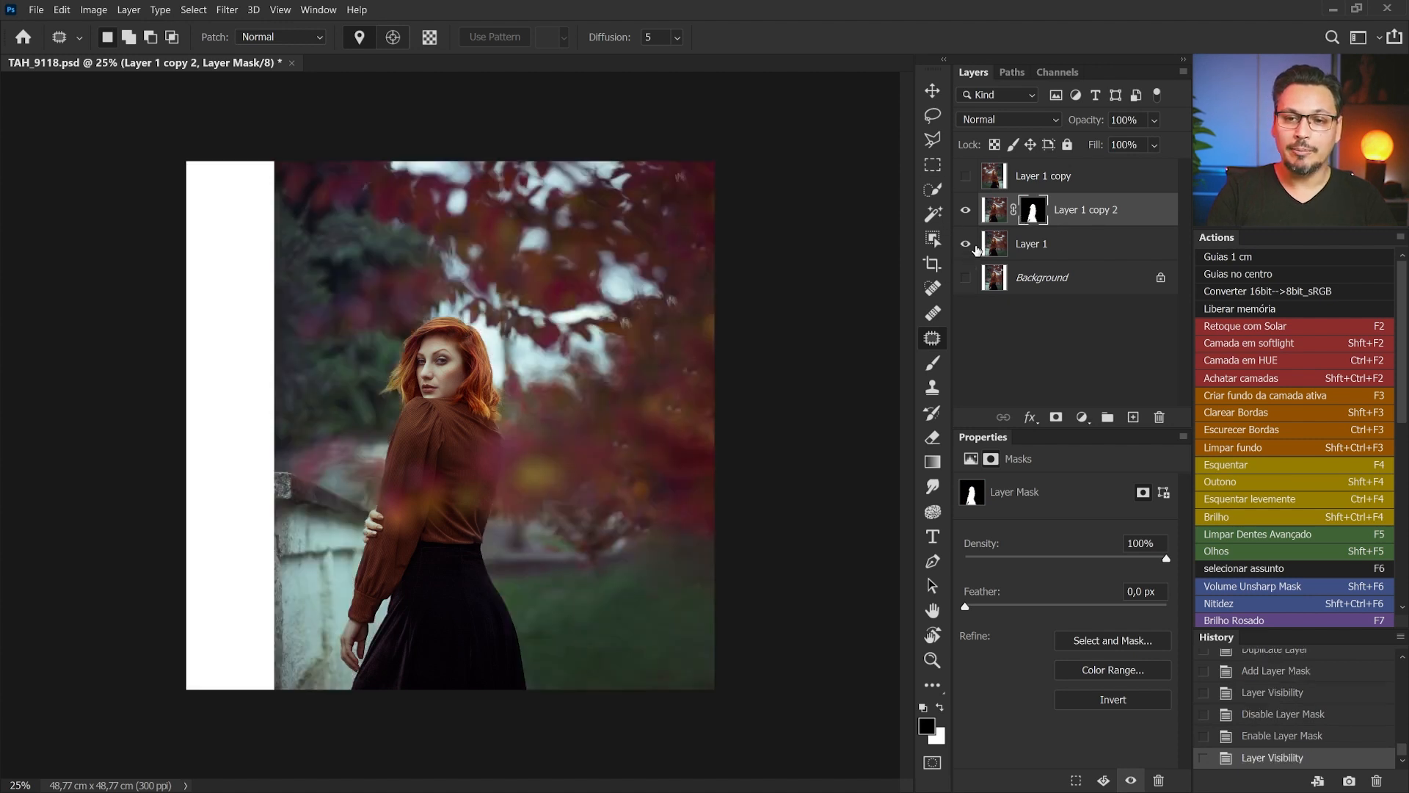
Step: Show the flipped Layer 1 copy and move the masked Layer 1 copy 2 above it
left_click(994, 212)
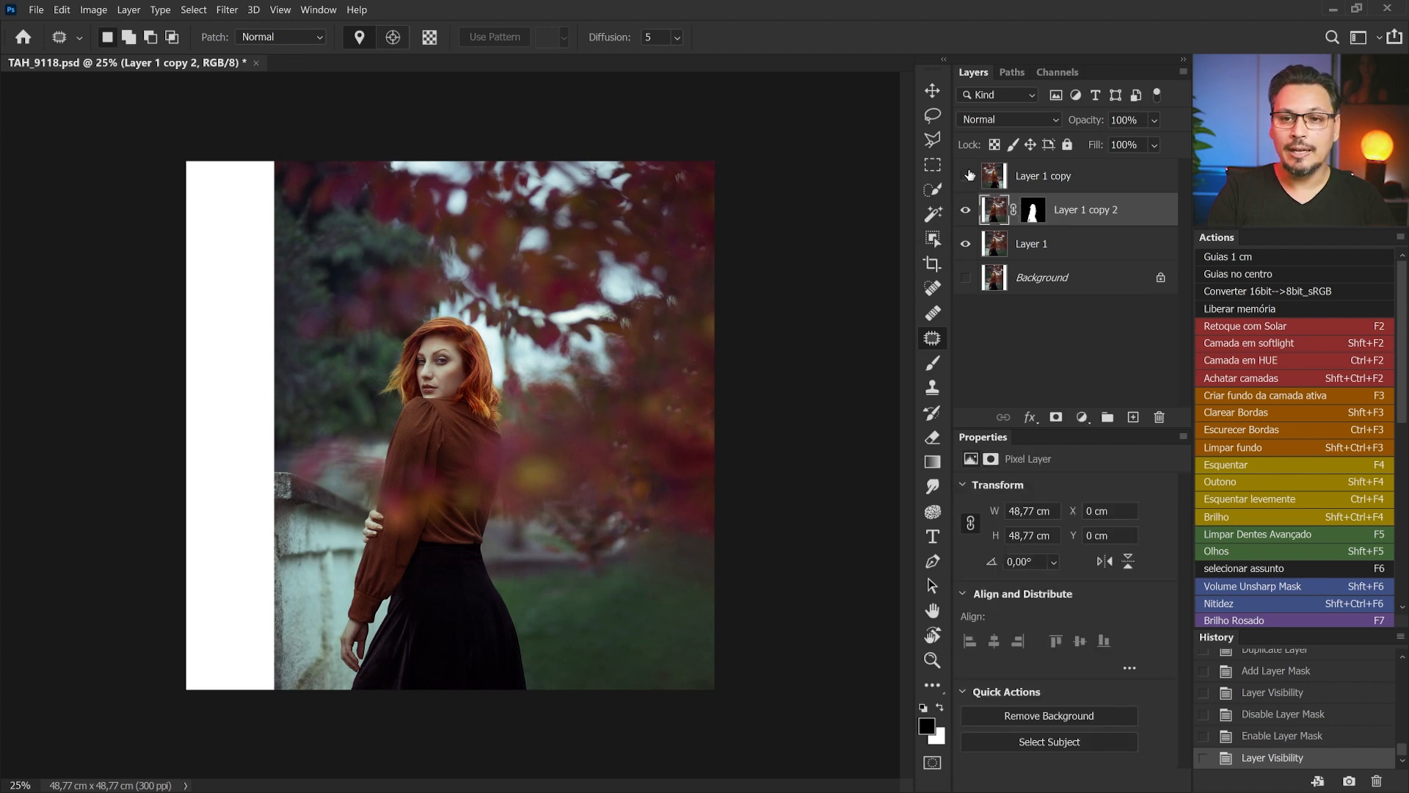
left_click(966, 179)
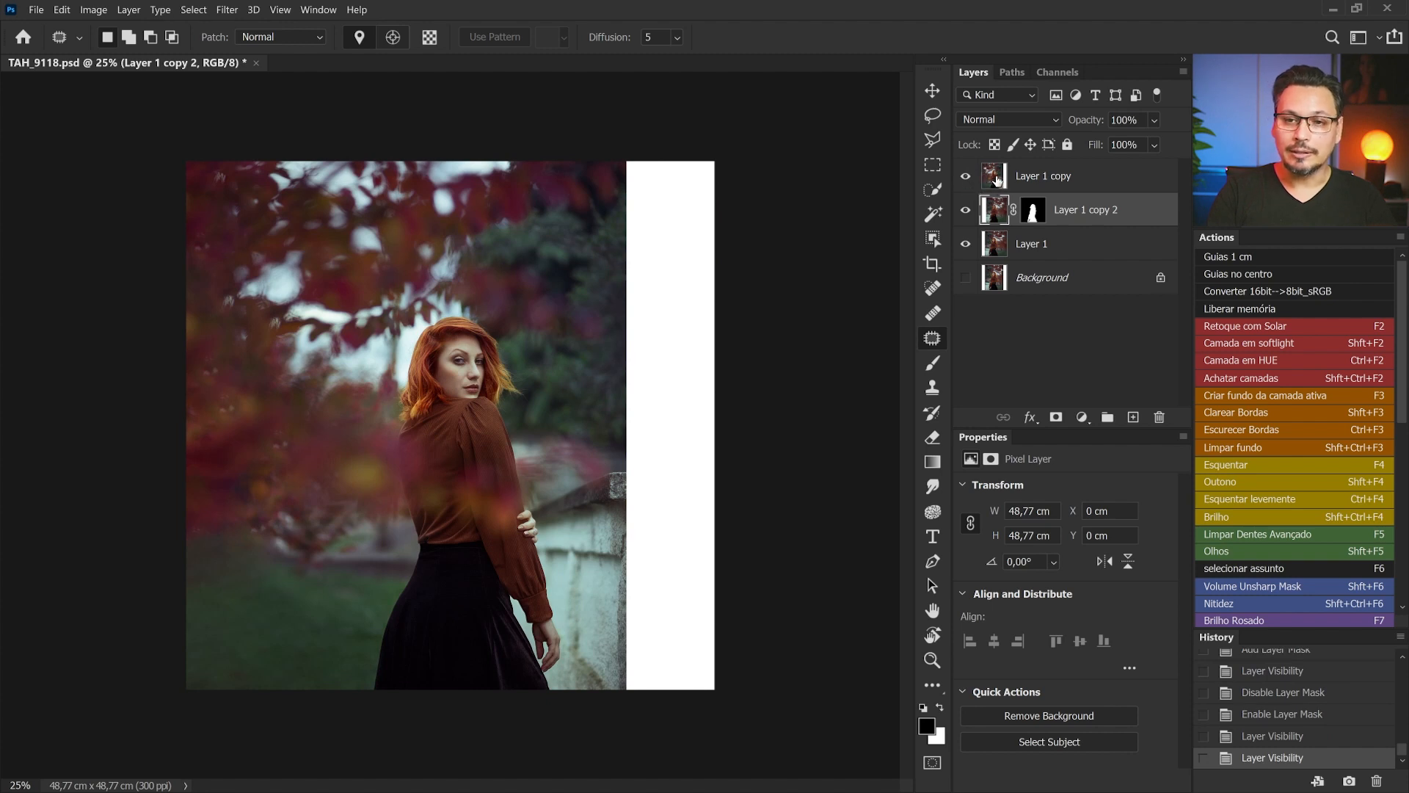
left_click(995, 177)
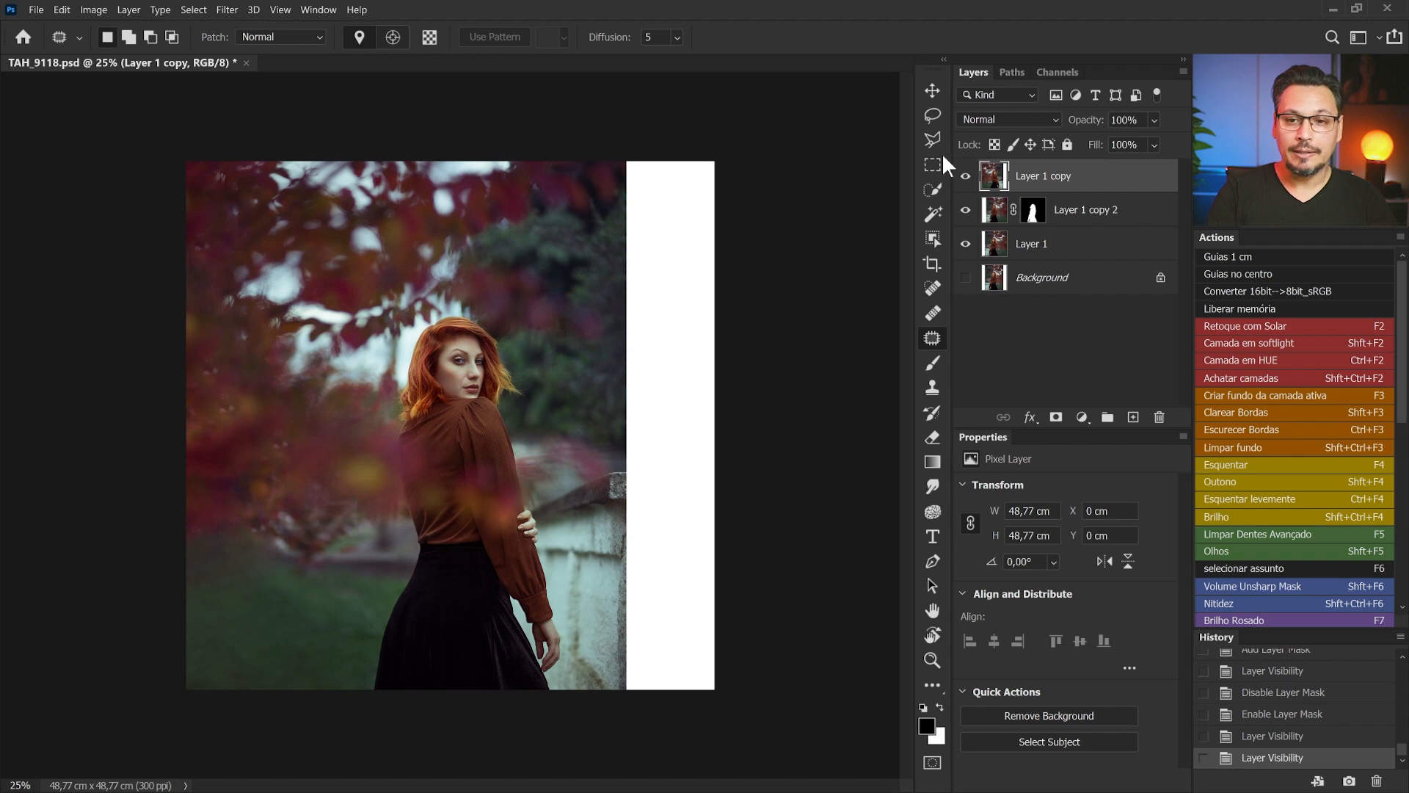
left_click_drag(1003, 213, 998, 170)
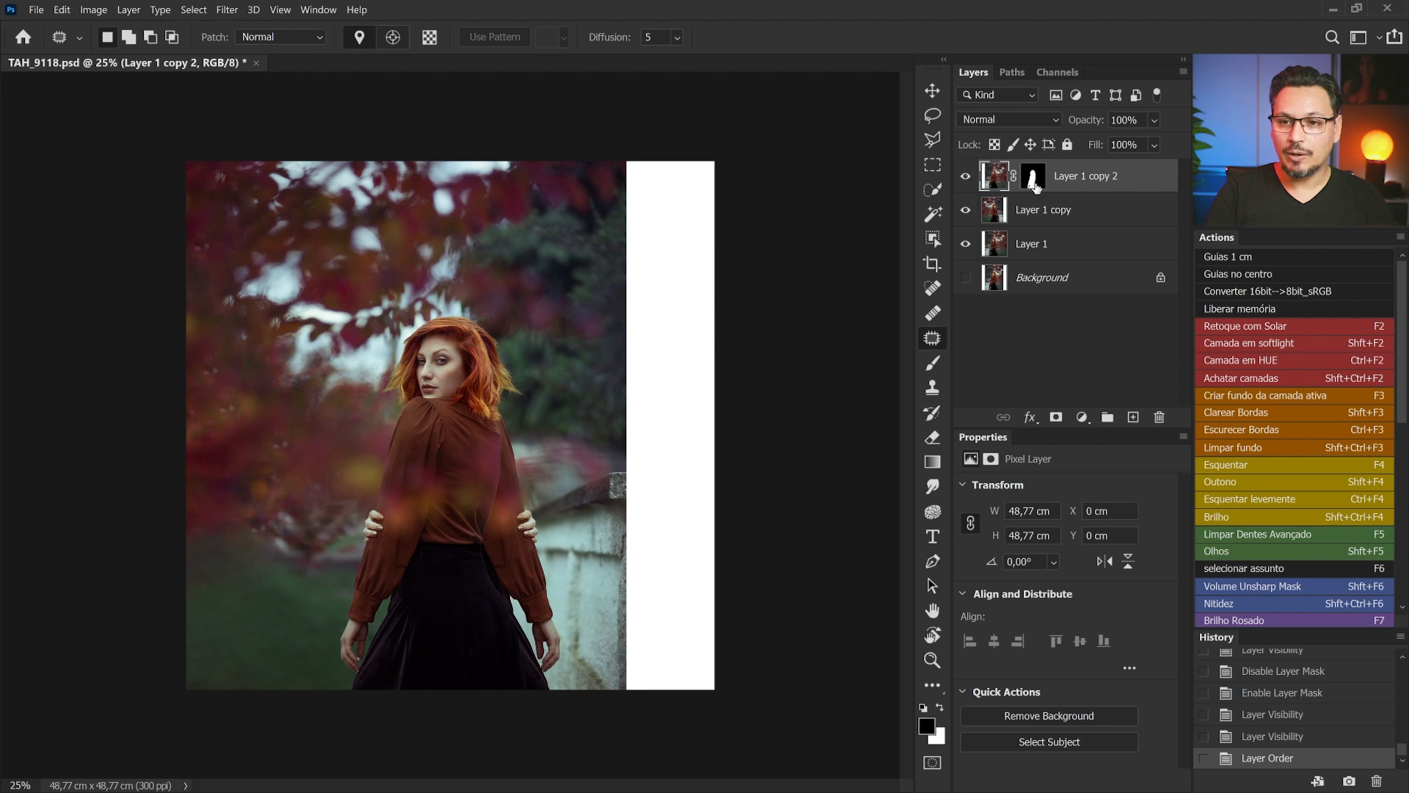
Step: Add a layer mask to Layer 1 copy and paint out its mirrored arm, wall and right side in black with a 517 px soft brush
left_click(1006, 217)
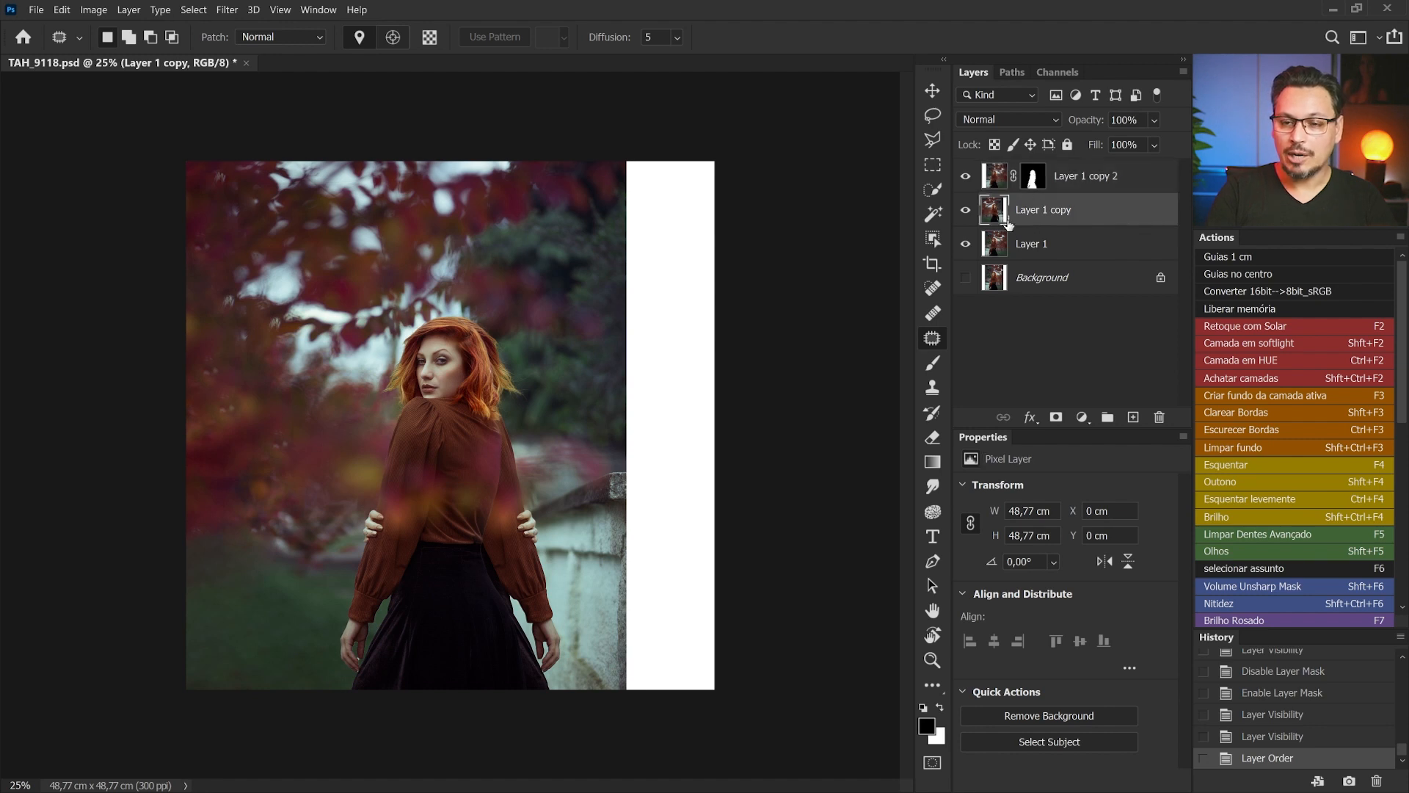
left_click(1057, 419)
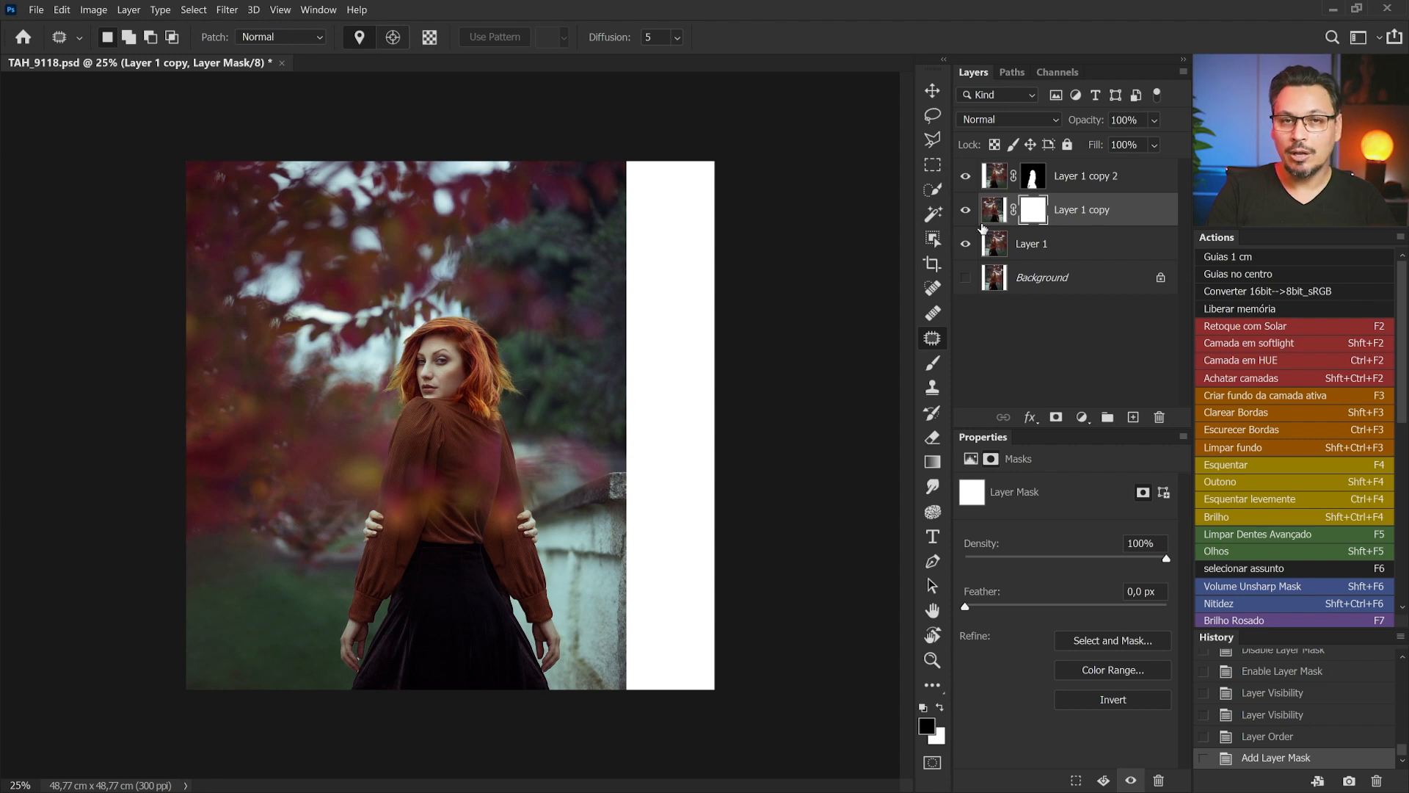
left_click(933, 361)
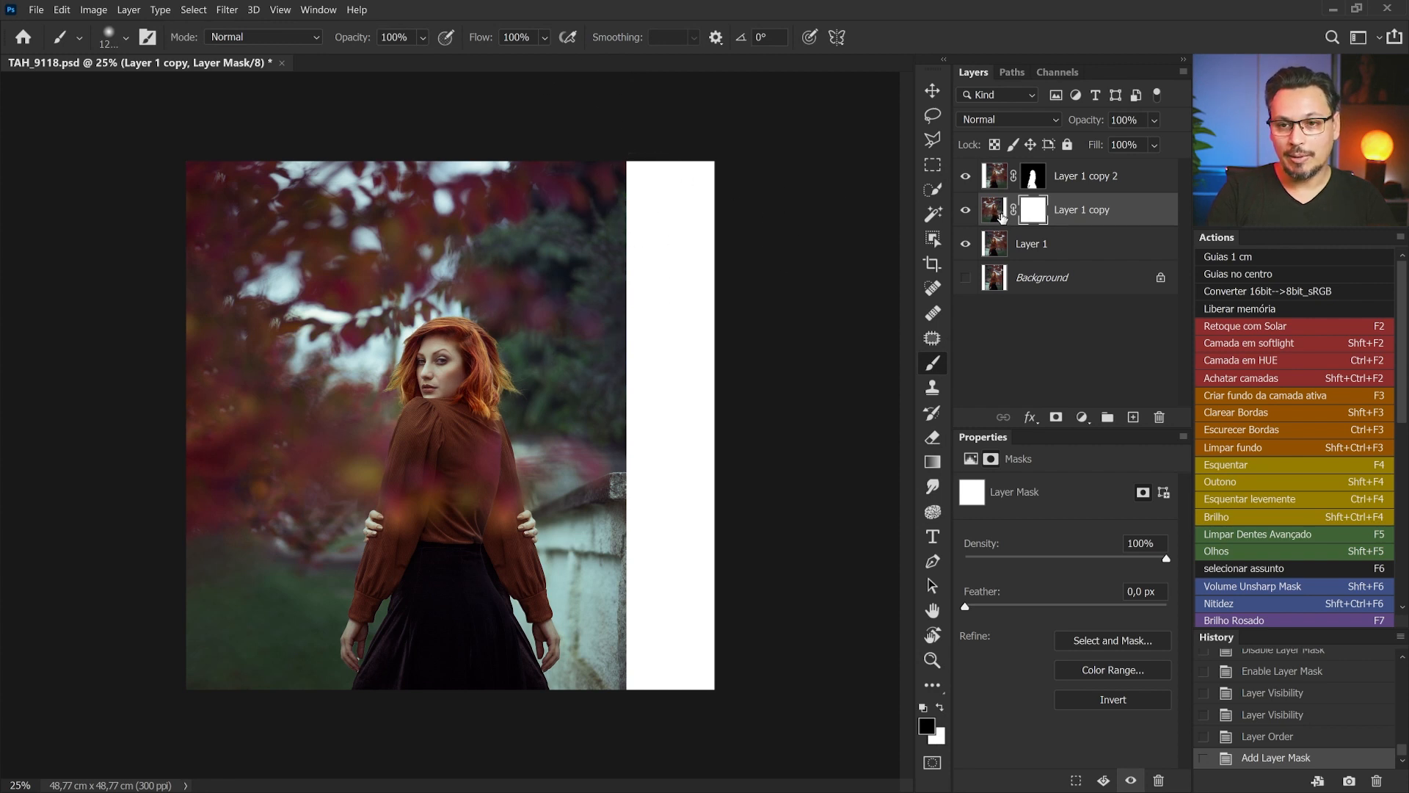
right_click(531, 336)
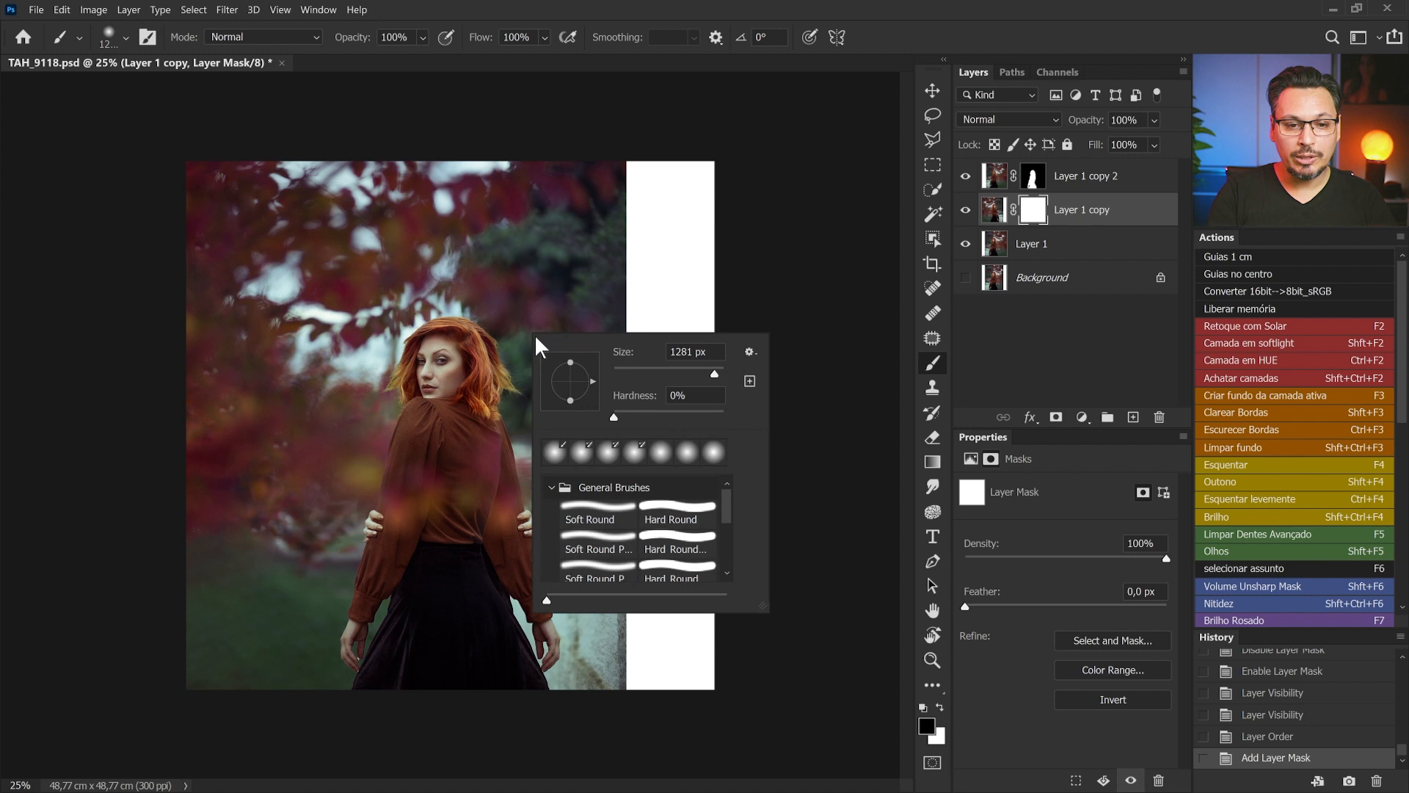
left_click(659, 369)
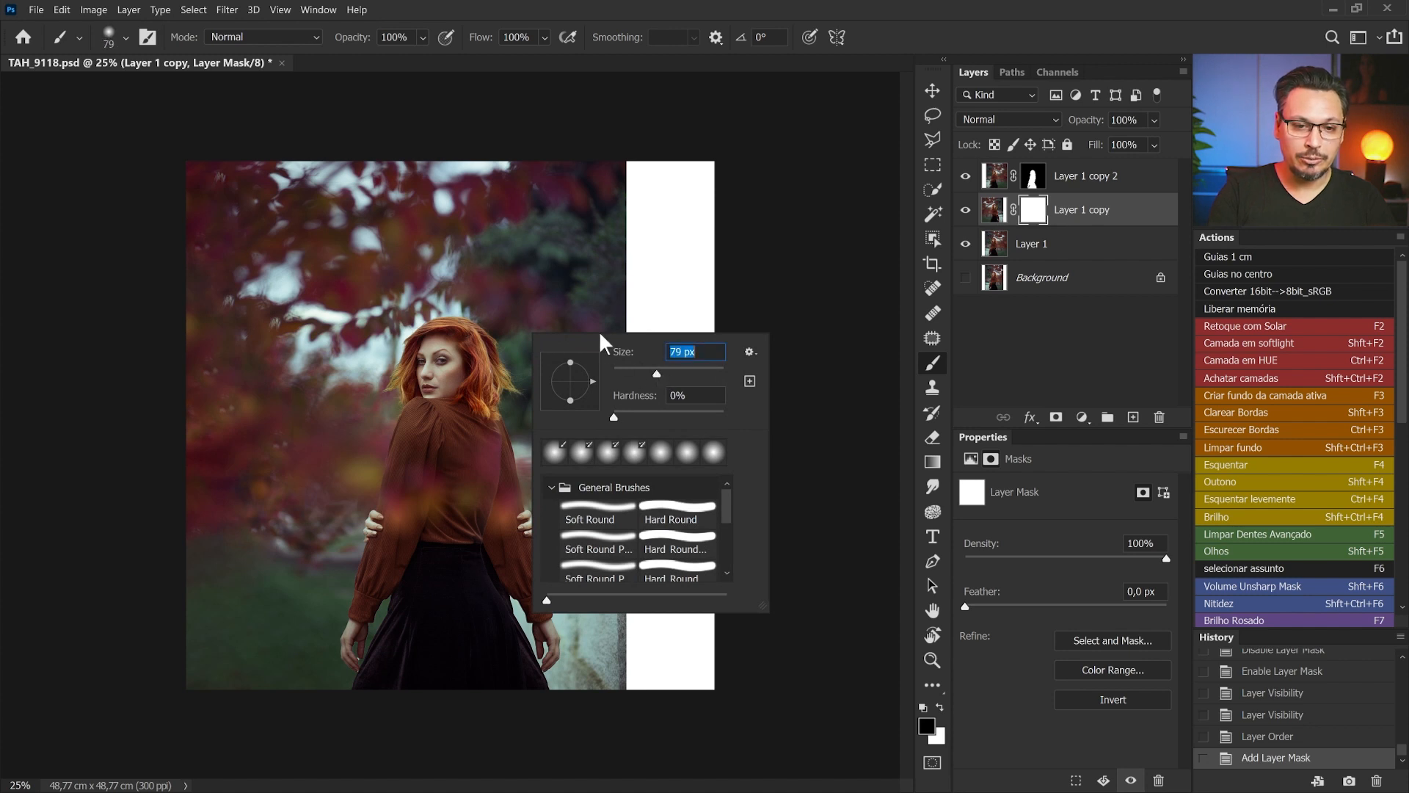
left_click(686, 369)
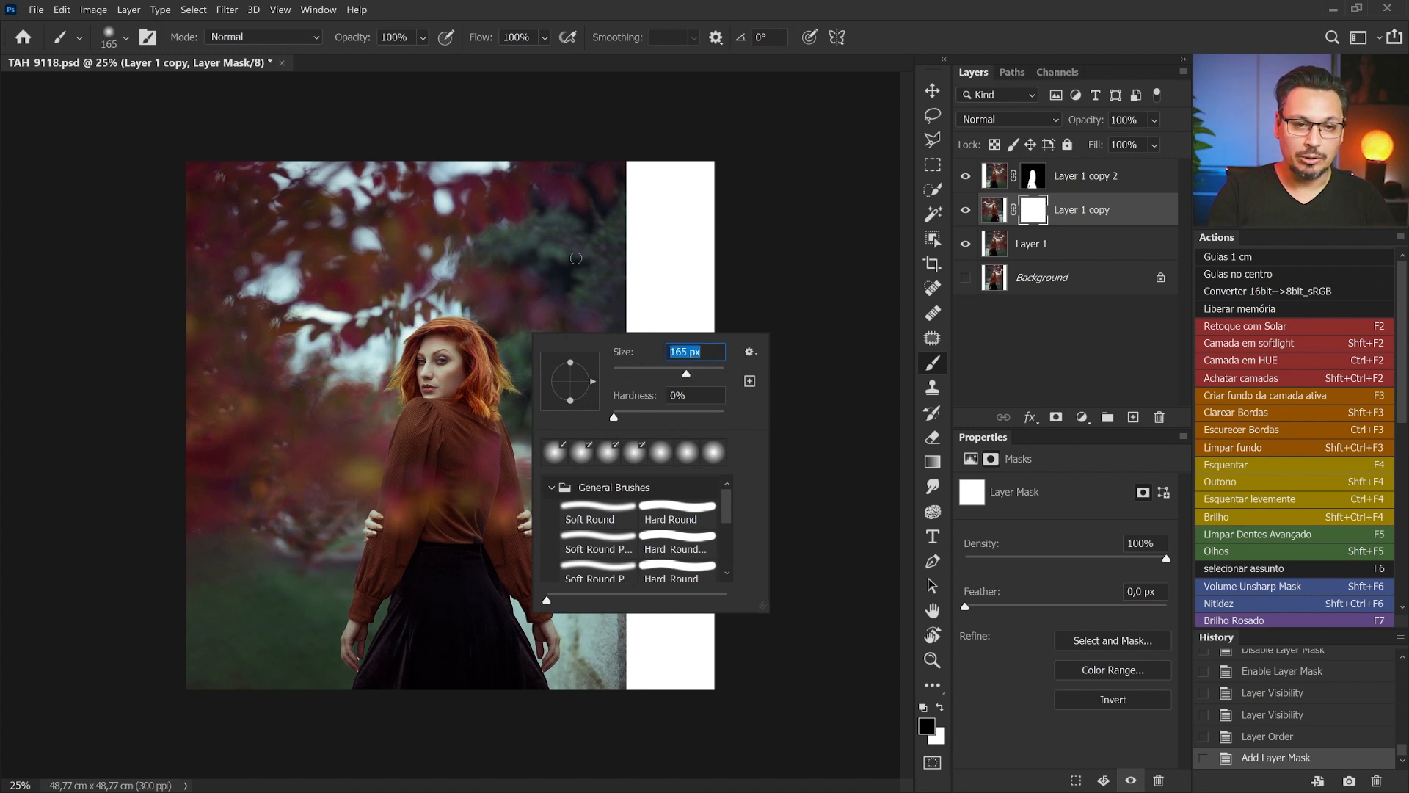
left_click_drag(557, 265, 608, 277)
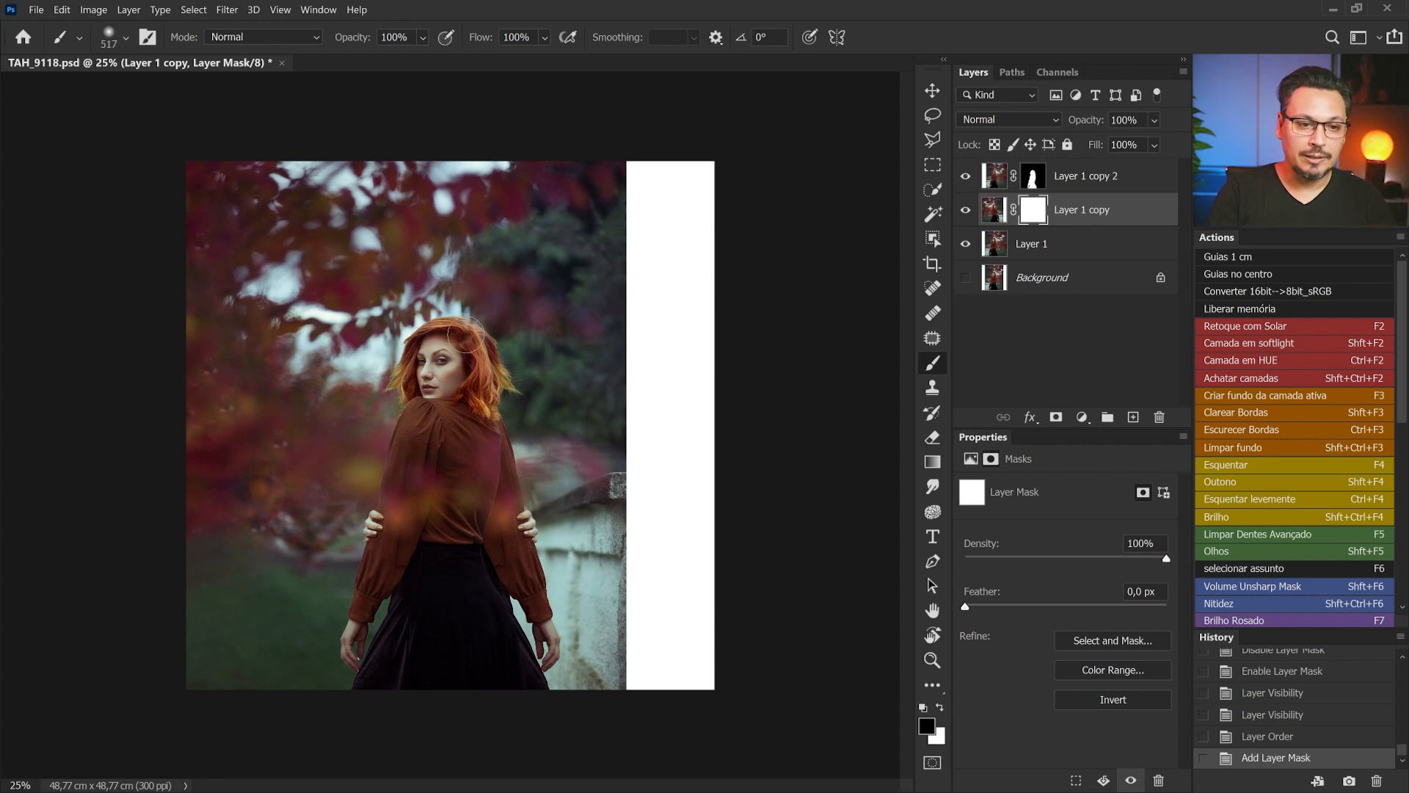
mouse_move(509, 364)
left_mouse_down()
mouse_move(490, 612)
mouse_move(487, 591)
mouse_move(520, 699)
mouse_move(576, 535)
mouse_move(638, 665)
mouse_move(659, 665)
mouse_move(732, 512)
mouse_move(644, 622)
mouse_move(612, 712)
mouse_move(585, 613)
mouse_move(529, 558)
mouse_move(526, 259)
mouse_move(553, 164)
mouse_move(615, 195)
mouse_move(638, 368)
mouse_move(726, 398)
mouse_move(718, 243)
mouse_move(640, 150)
mouse_move(675, 170)
mouse_move(695, 129)
mouse_move(740, 137)
mouse_move(670, 557)
mouse_move(723, 363)
mouse_move(694, 574)
mouse_move(624, 674)
mouse_move(594, 675)
left_mouse_up()
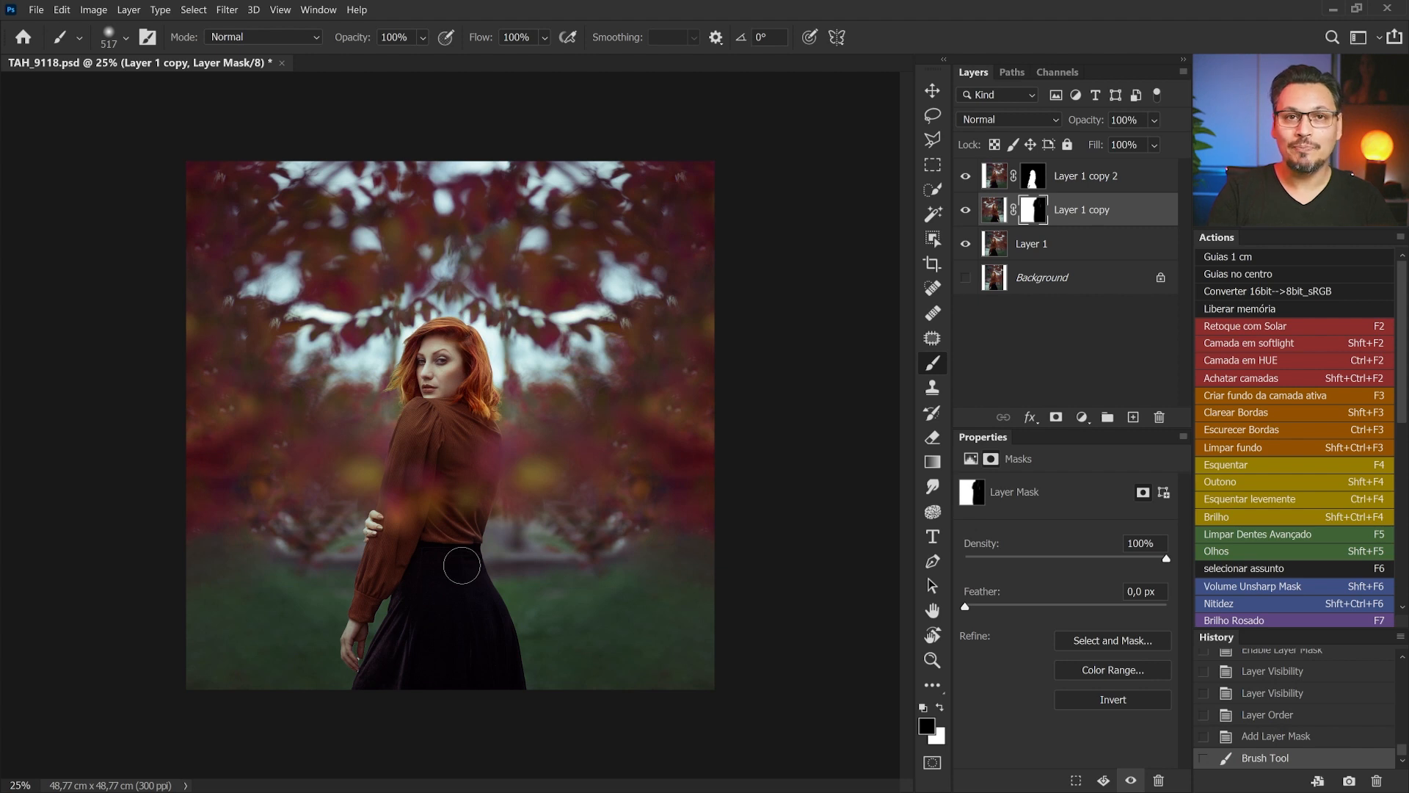
mouse_move(614, 515)
left_mouse_down()
mouse_move(678, 251)
mouse_move(721, 334)
mouse_move(687, 654)
left_mouse_up()
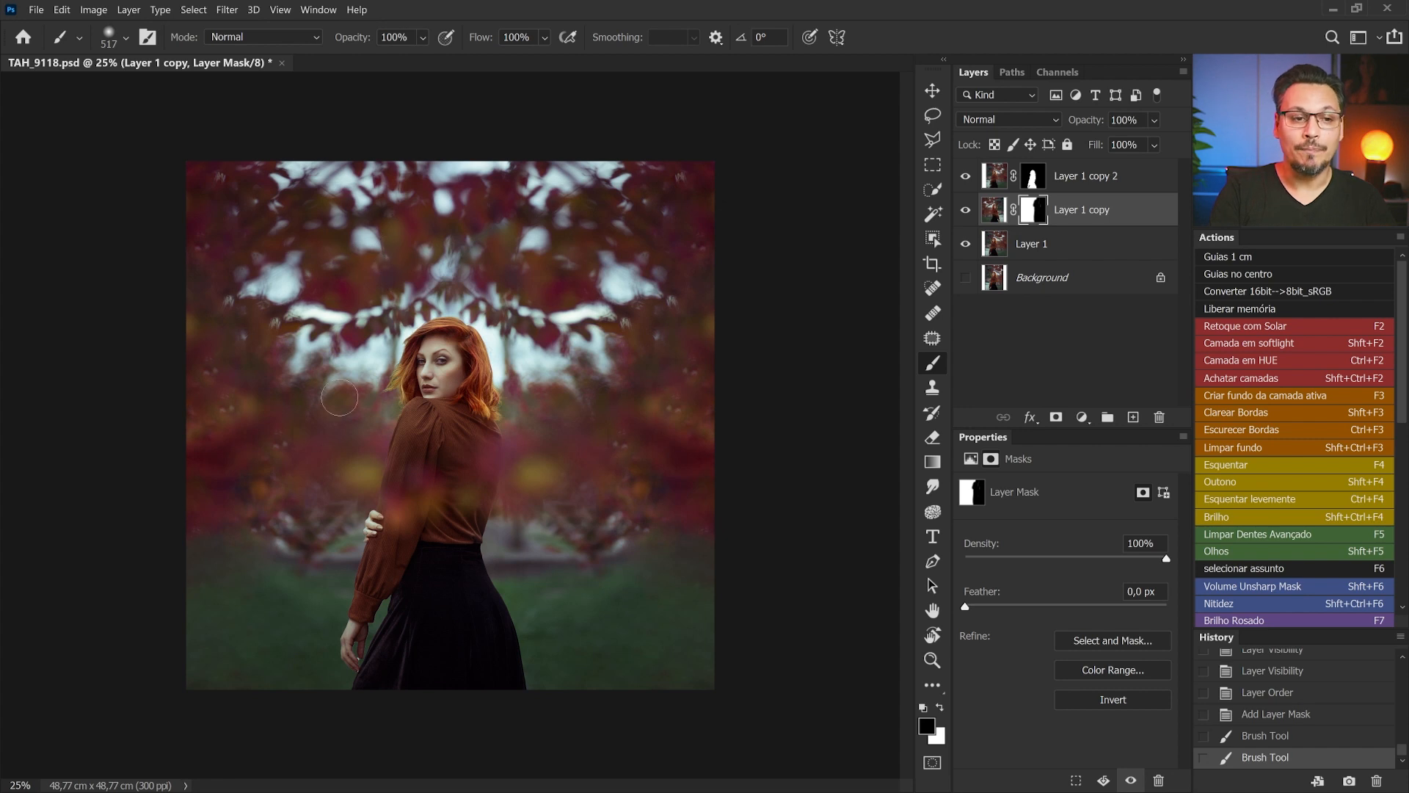
Step: With the Patch tool, outline the bright gaps in the leaves left of the woman's head on Layer 1 copy's image, about 18 × 10 cm
left_click(998, 242)
left_click(1002, 215)
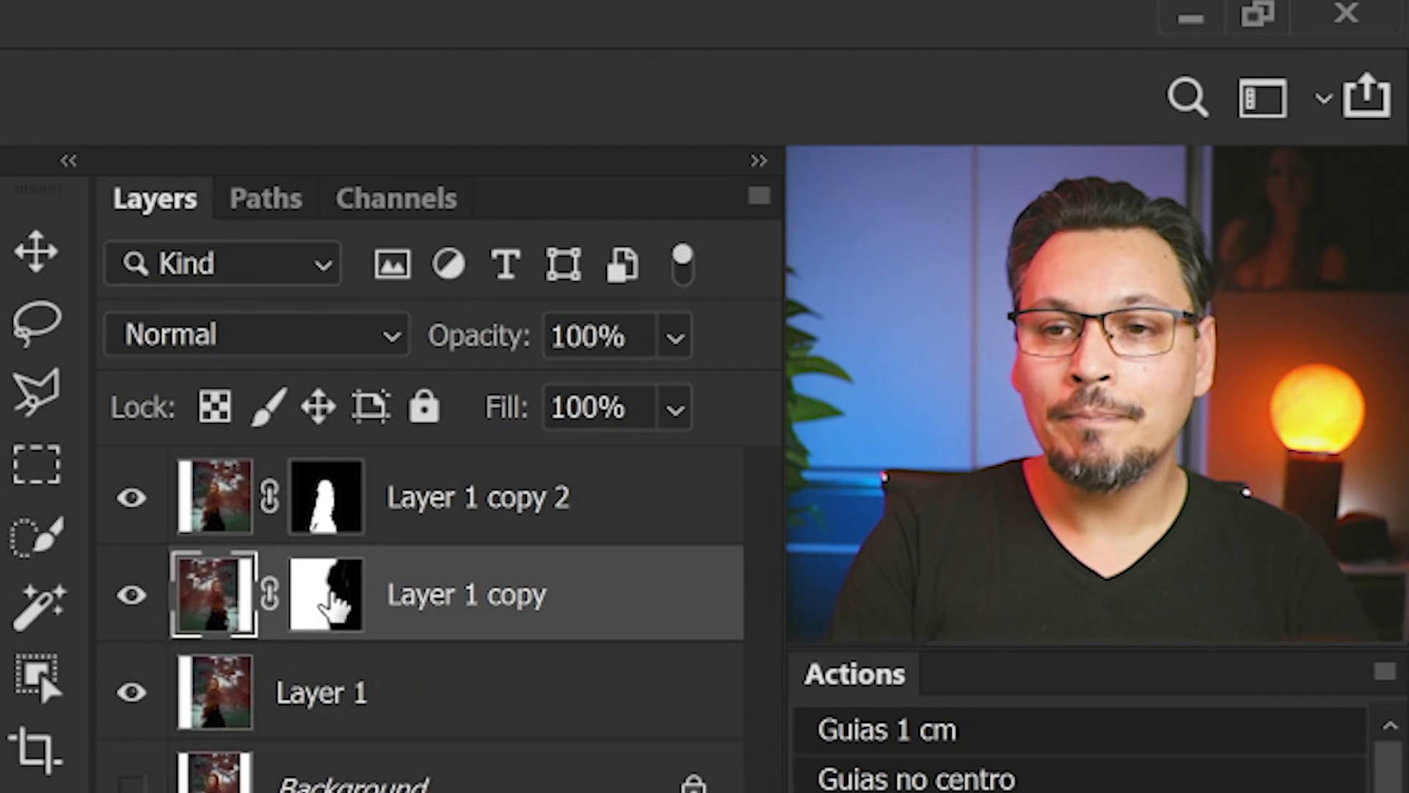
left_click(326, 602)
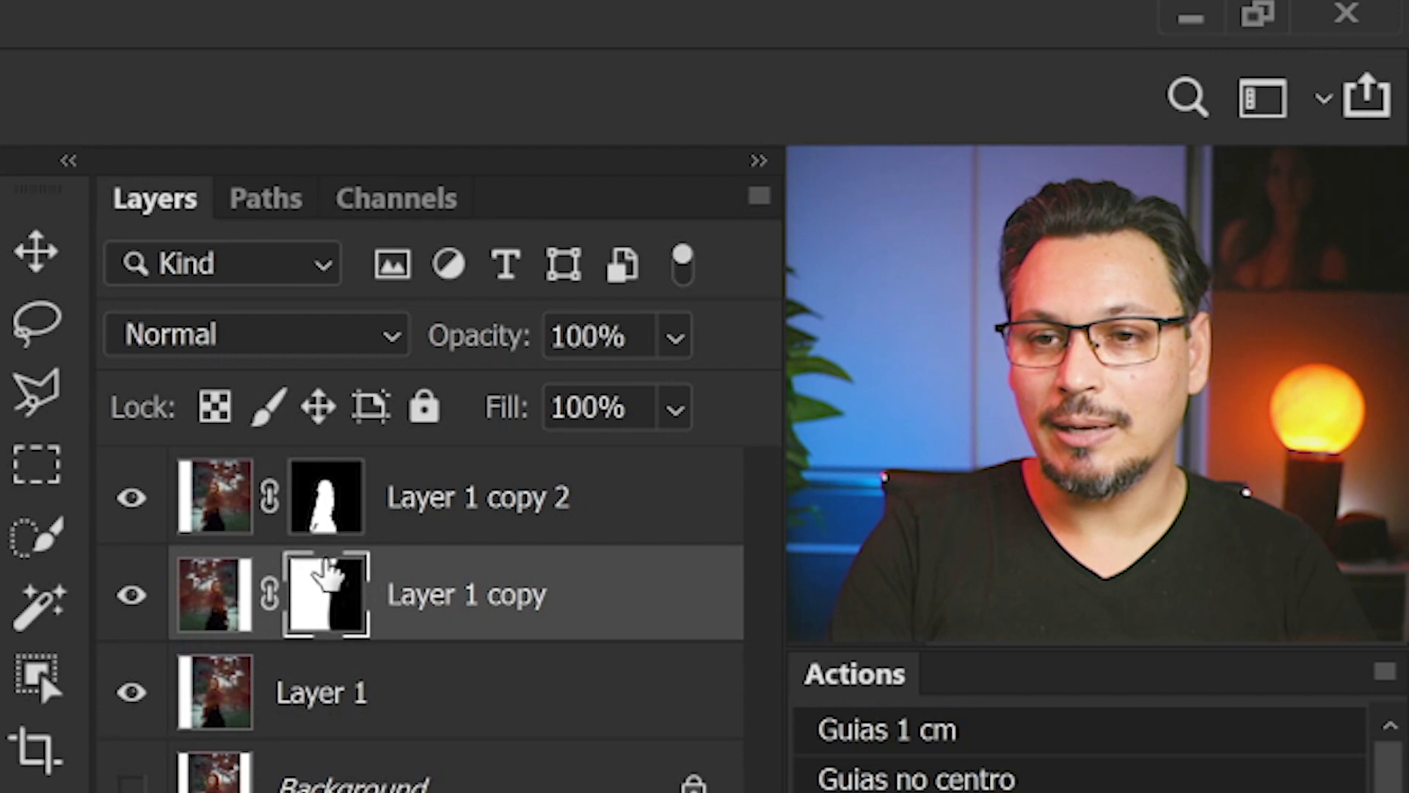
left_click(219, 620)
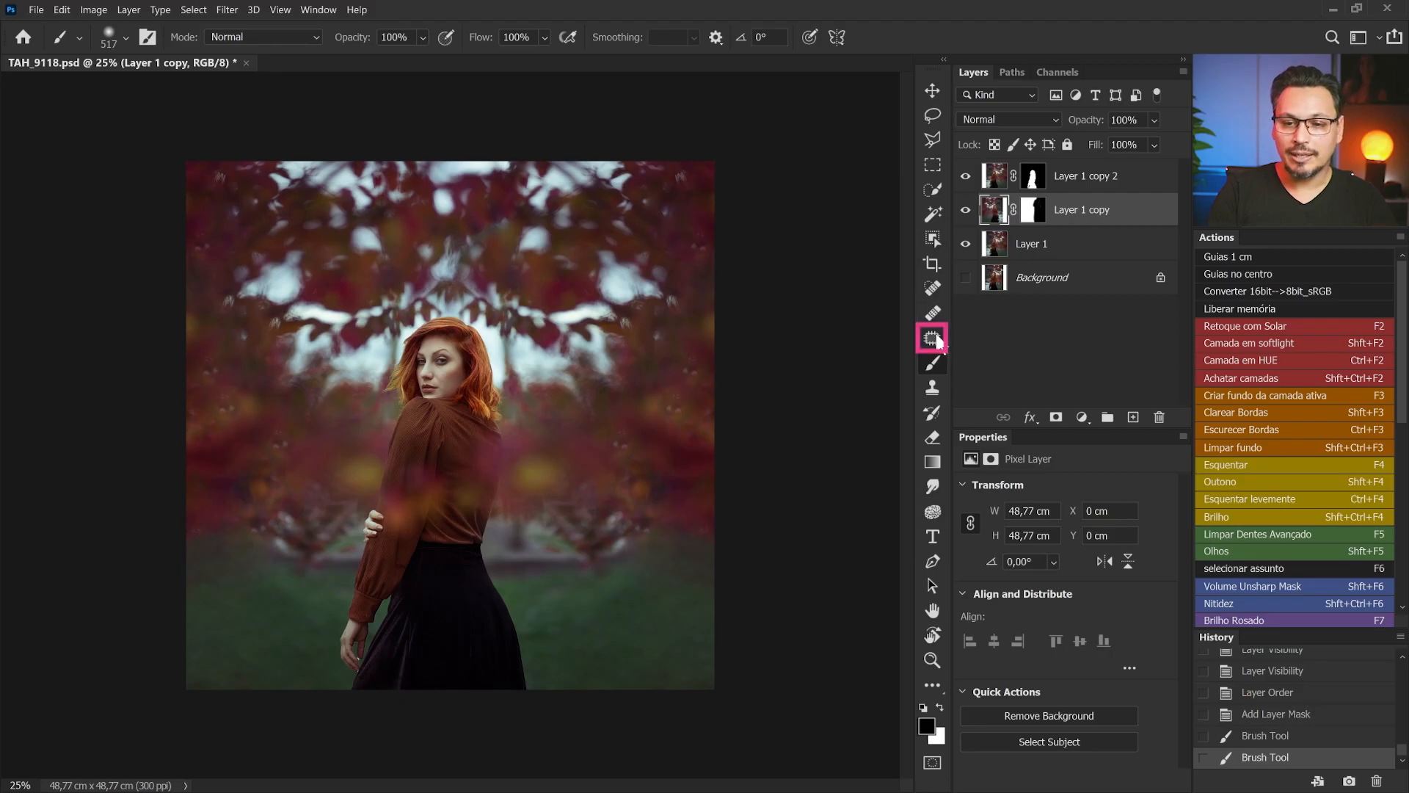
left_click(936, 340)
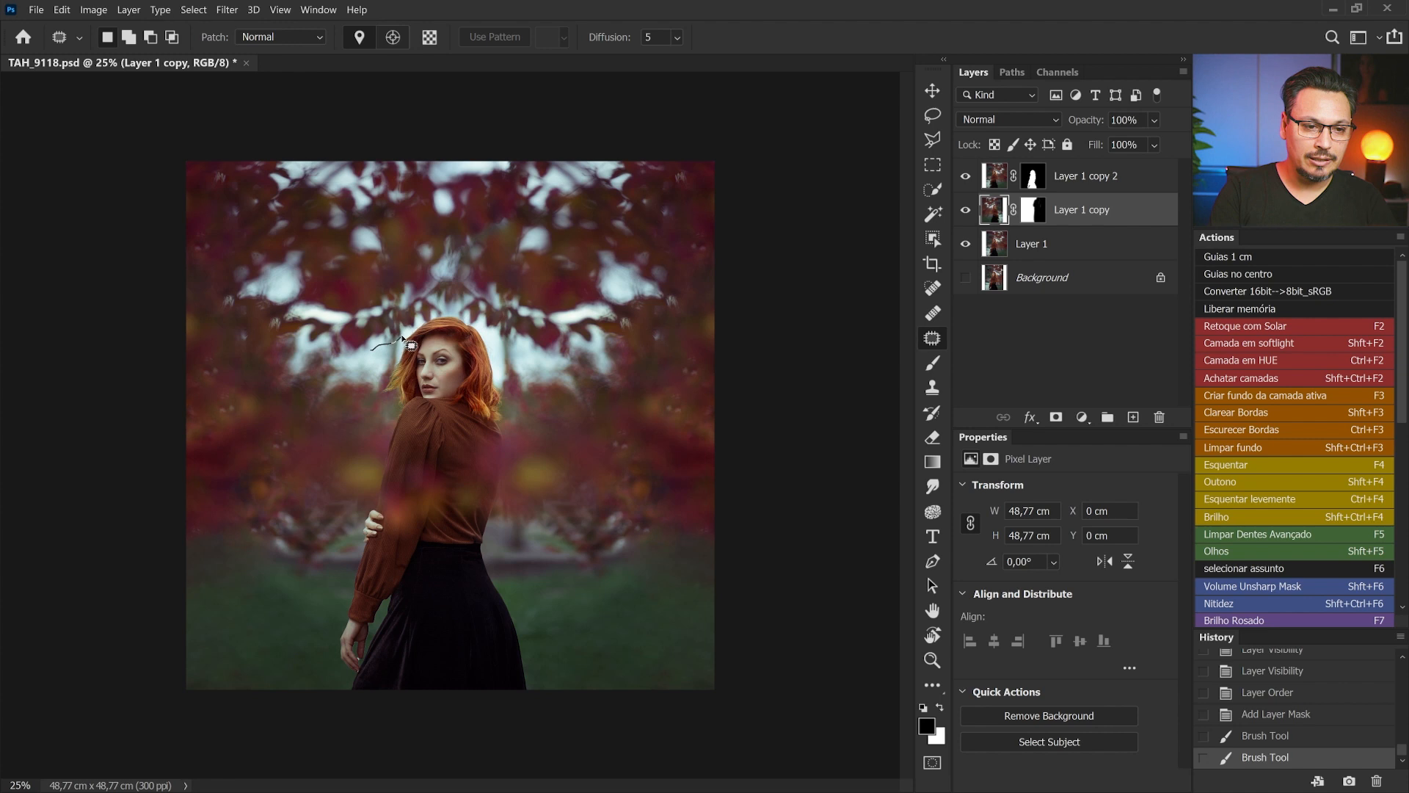
mouse_move(424, 298)
left_mouse_down()
mouse_move(316, 293)
mouse_move(307, 251)
mouse_move(277, 243)
mouse_move(239, 261)
mouse_move(229, 309)
left_mouse_up()
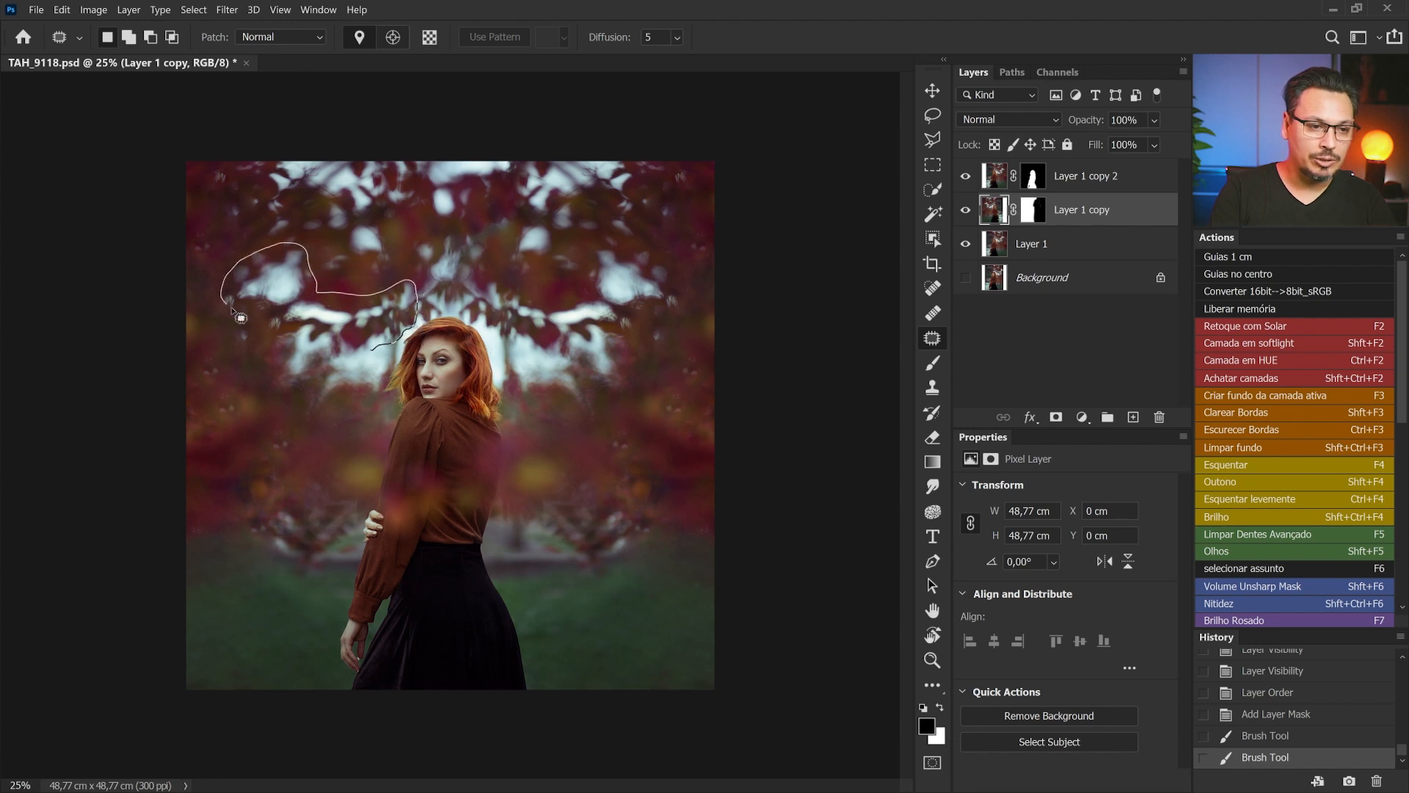
Step: Replace the outlined bright gaps with foliage using a Content-Aware fill, and deselect
mouse_move(378, 350)
left_mouse_down()
mouse_move(320, 355)
mouse_move(309, 443)
left_mouse_up()
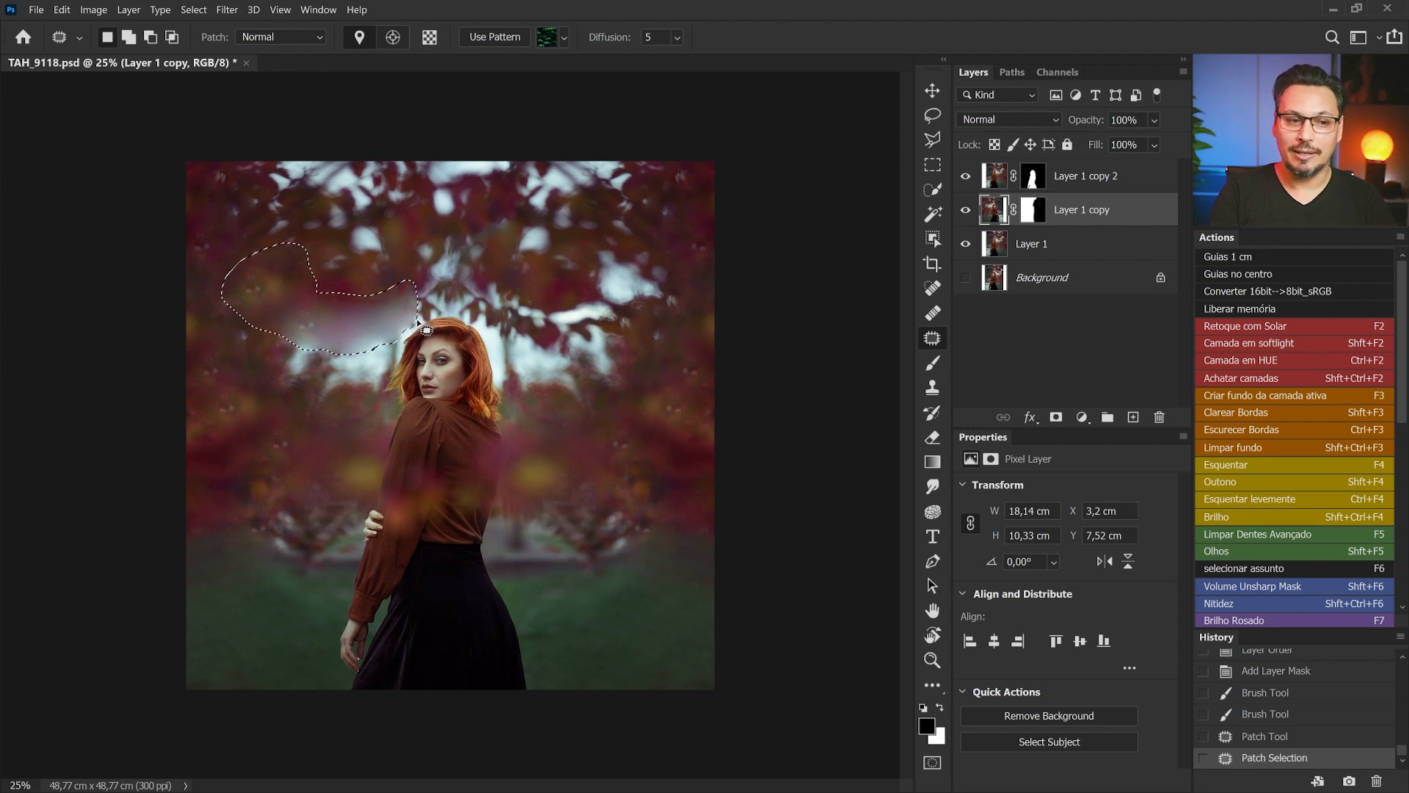
key("ctrl+z")
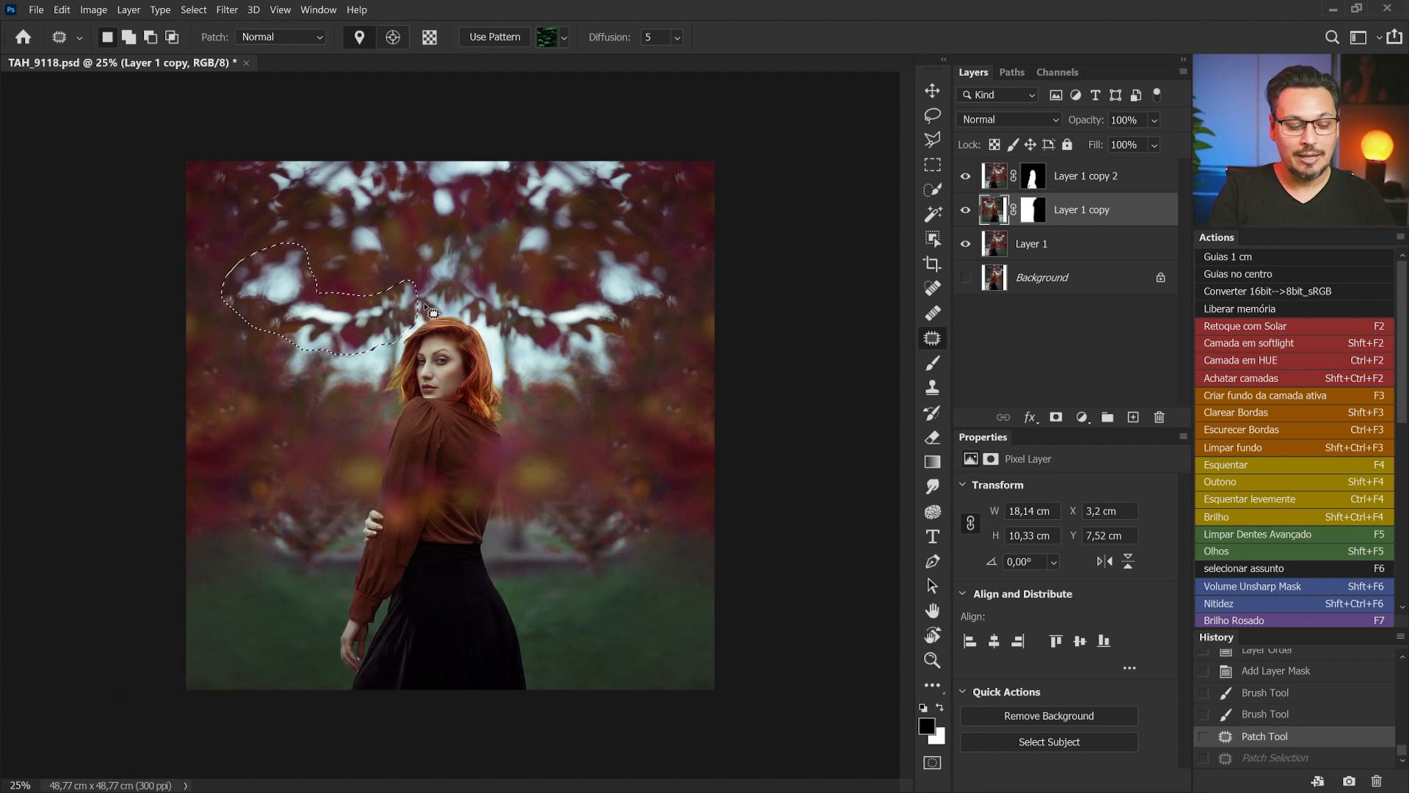
key("shift+BackSpace")
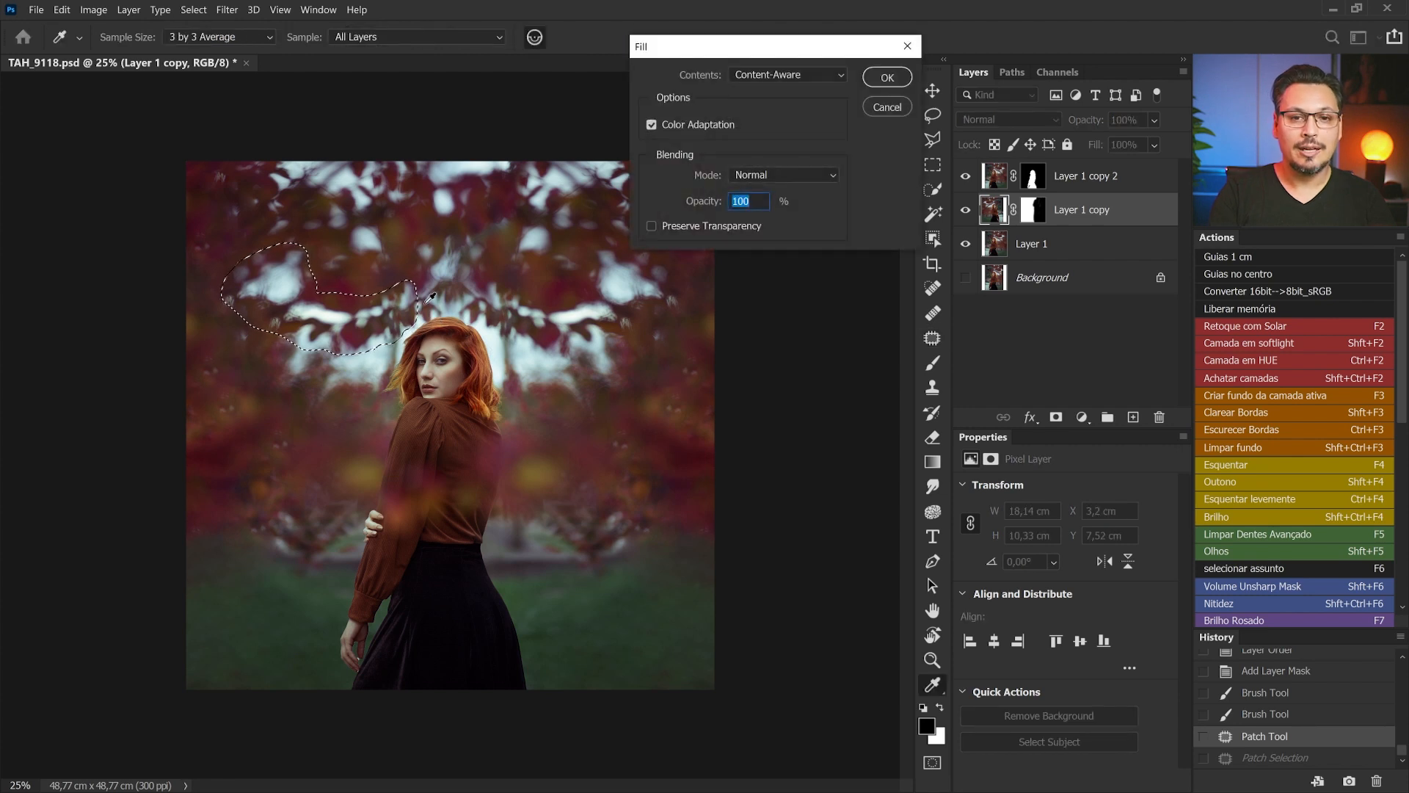
left_click(886, 76)
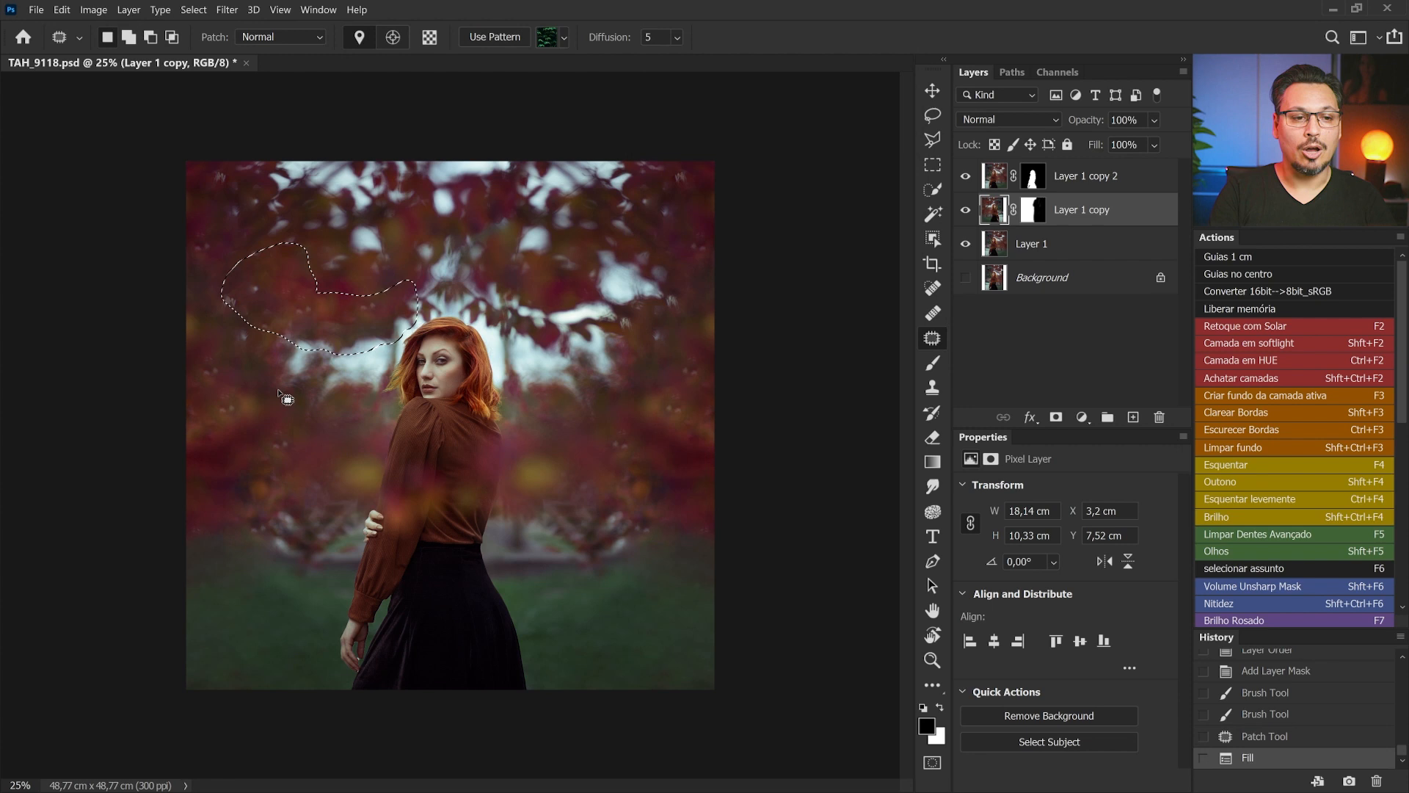
key("ctrl+d")
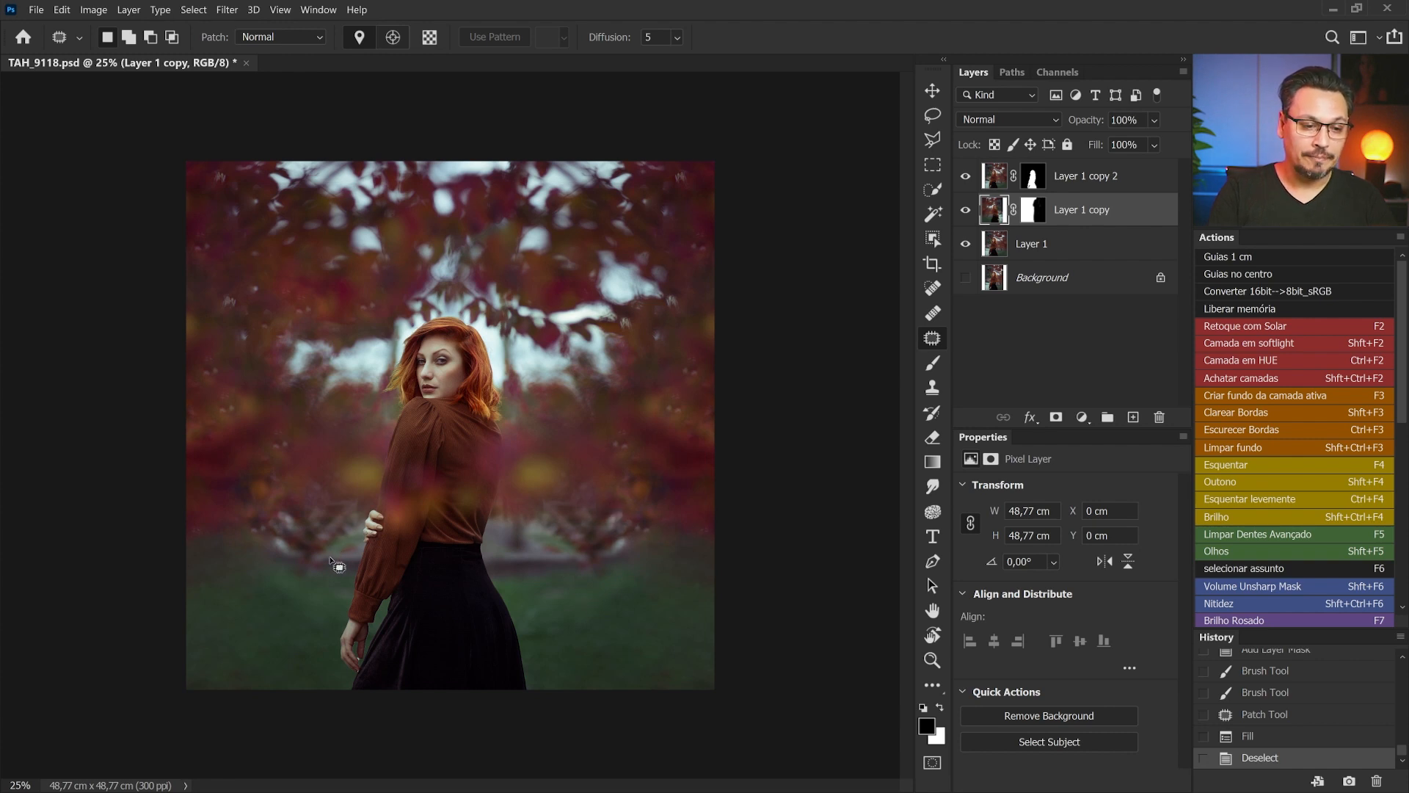
Step: Outline the mirrored branches beside the woman's elbow, about 12 × 11 cm, fill the area with Content-Aware, and deselect
mouse_move(369, 527)
left_mouse_down()
mouse_move(332, 466)
mouse_move(267, 473)
mouse_move(240, 508)
mouse_move(240, 552)
mouse_move(323, 587)
left_mouse_up()
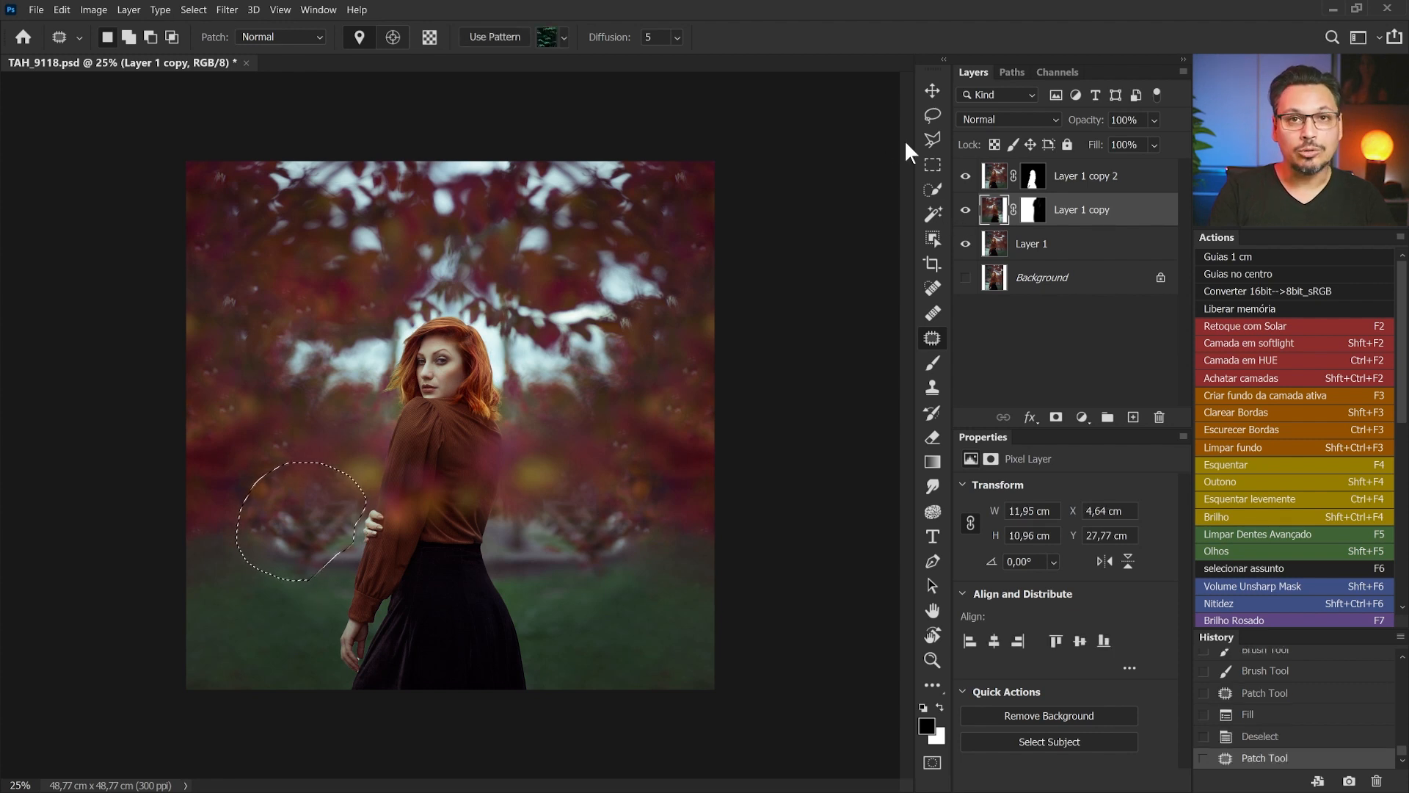
key("shift+BackSpace")
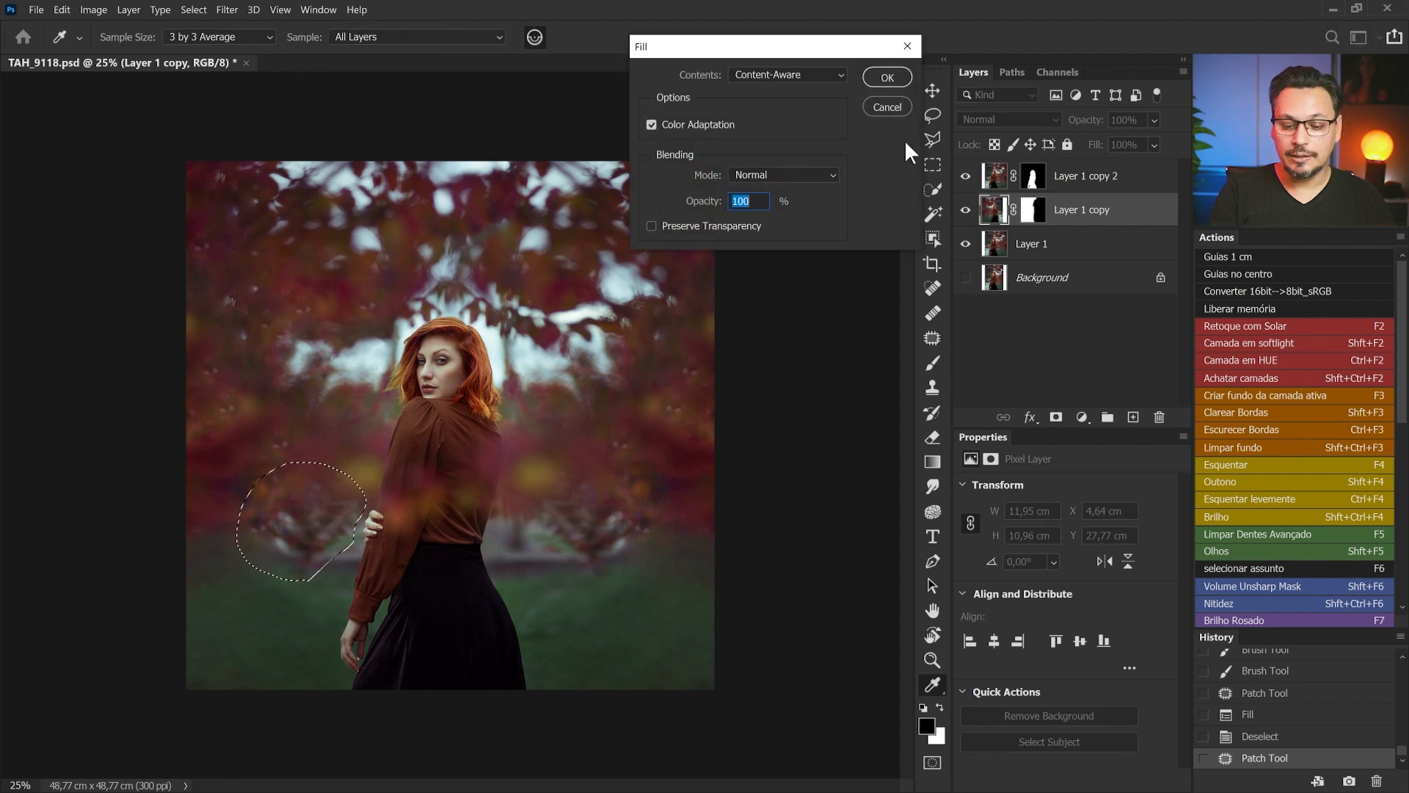
key("Return")
key("ctrl+d")
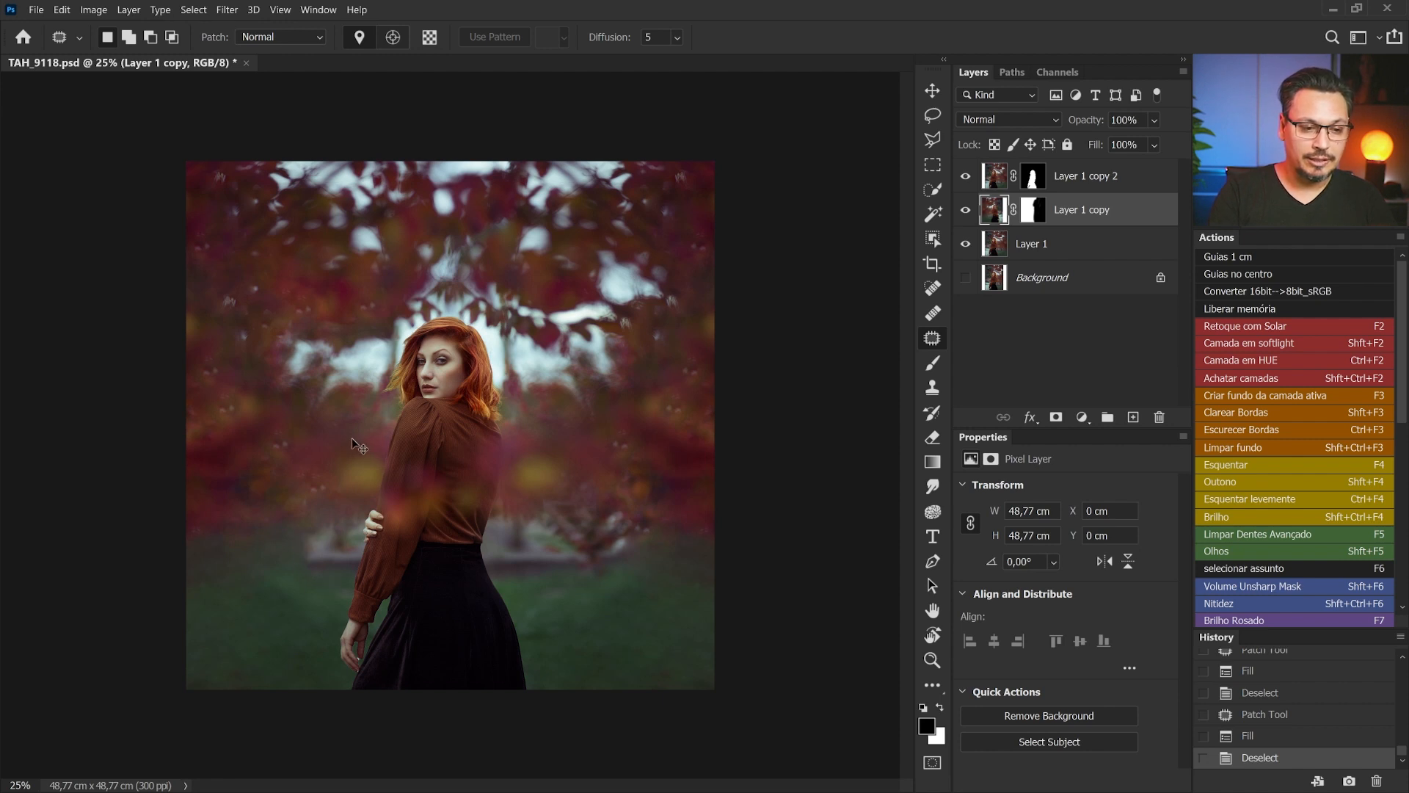
Step: Set up the Clone Stamp tool with a 183 px Soft Round brush, 0% hardness and 100% opacity for Layer 1 copy
key("ctrl+plus")
key("ctrl+plus")
key("ctrl+plus")
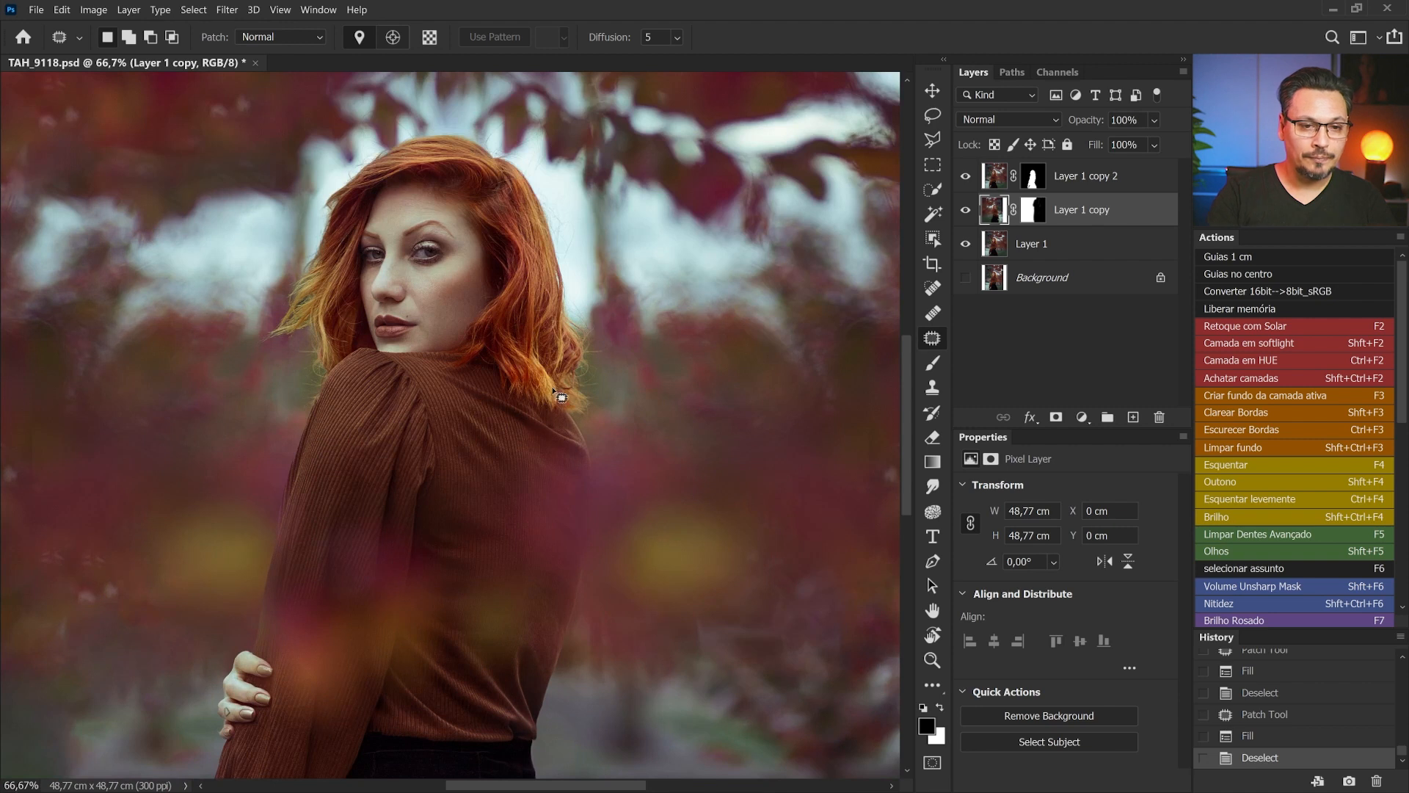
left_click_drag(455, 561, 621, 384)
key("ctrl+plus")
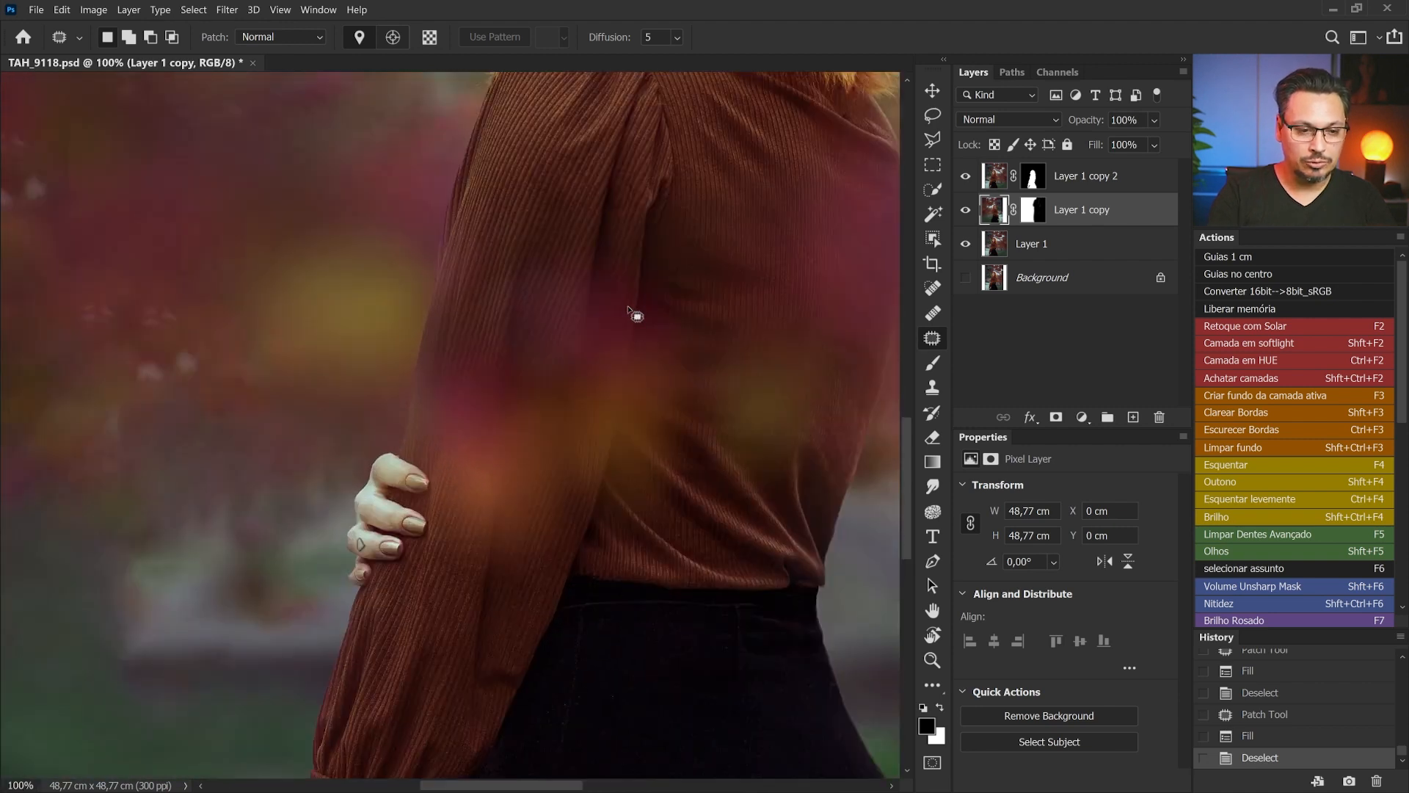
left_click_drag(433, 591, 603, 423)
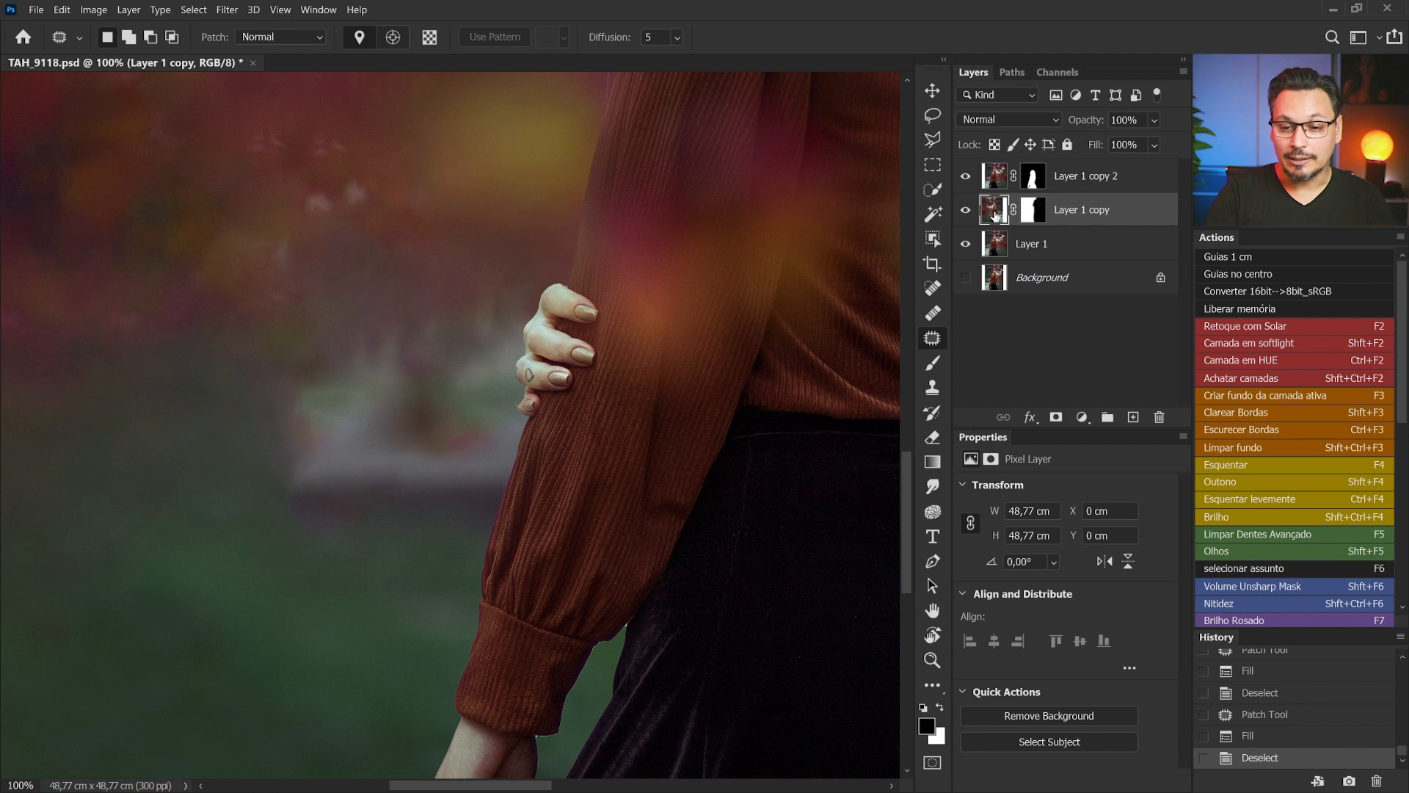
left_click(934, 389)
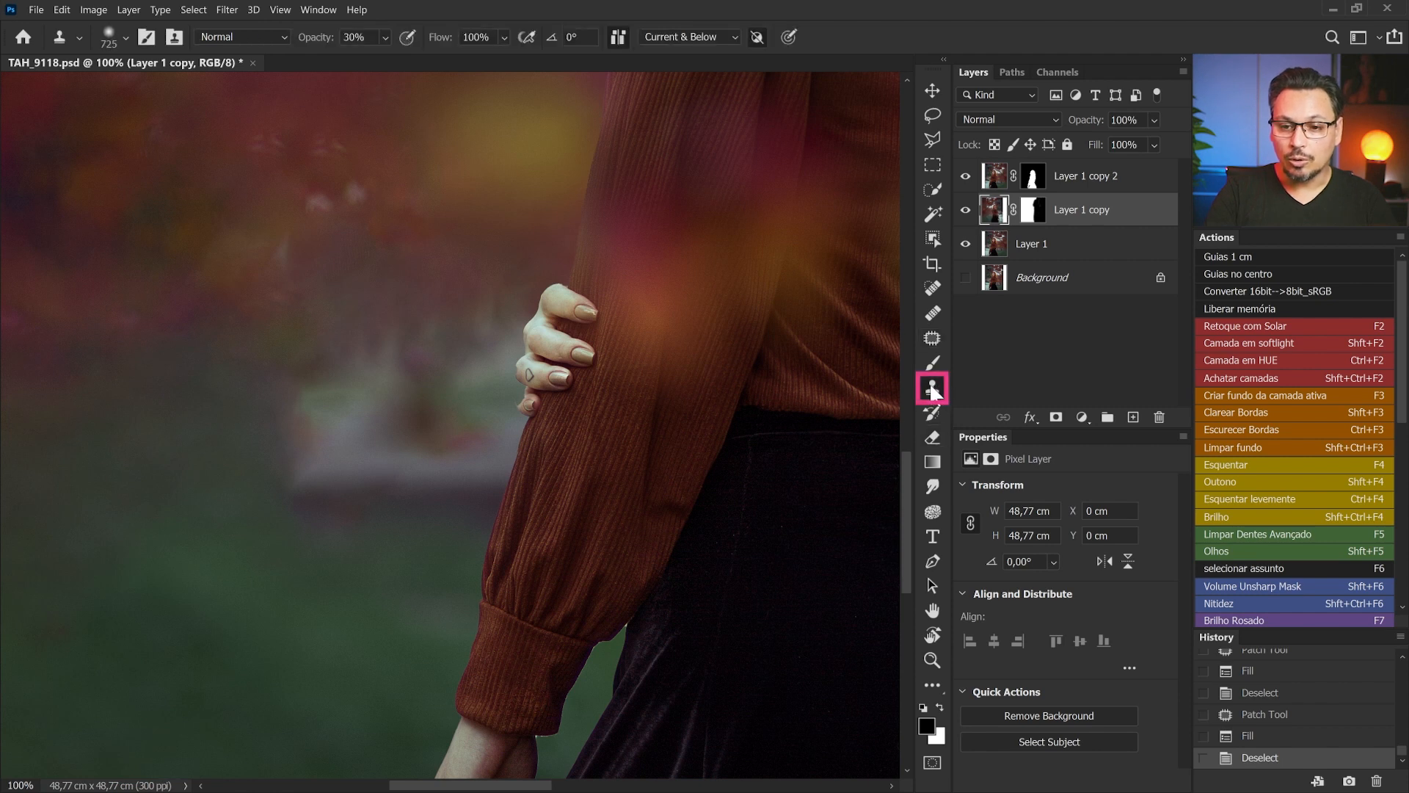
left_click_drag(368, 326, 168, 355)
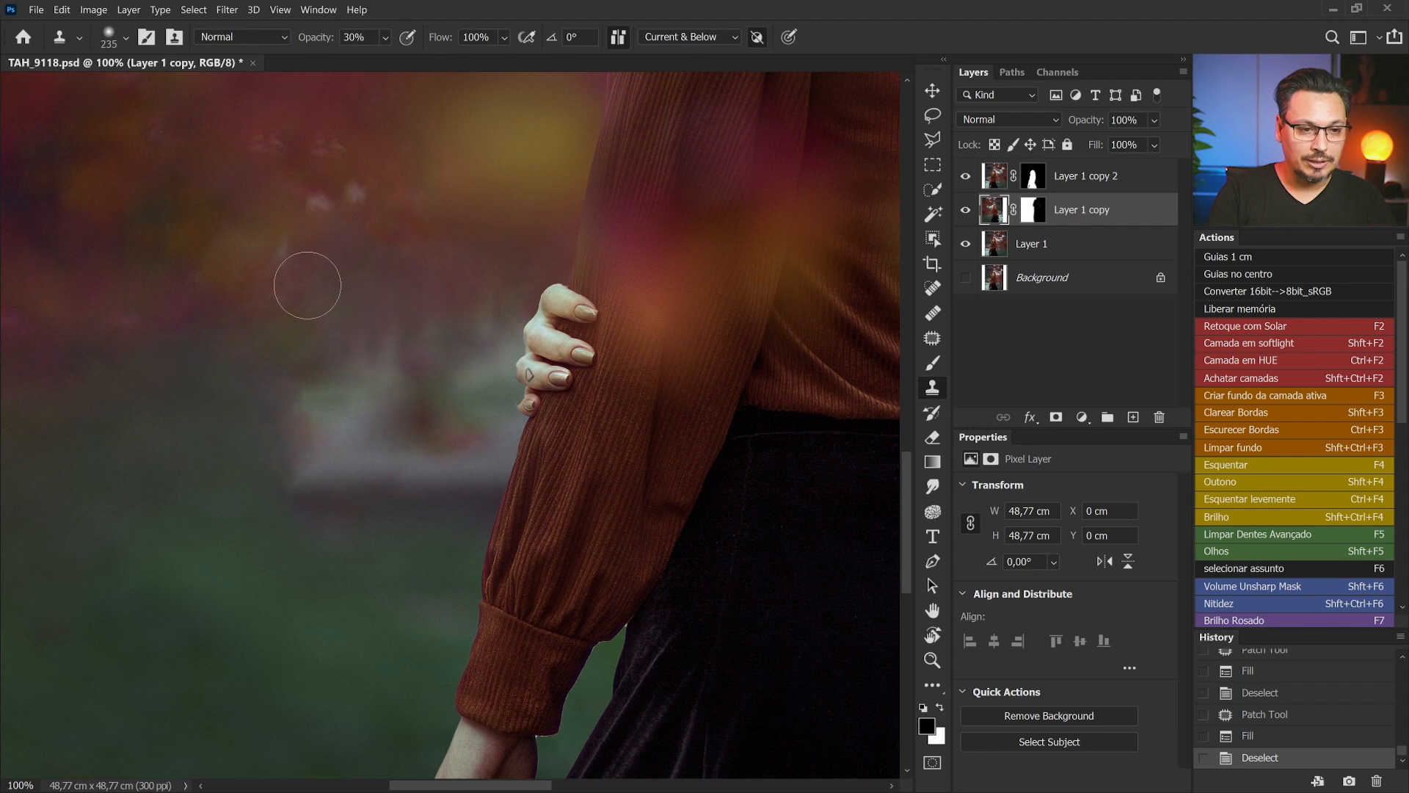
right_click(309, 284)
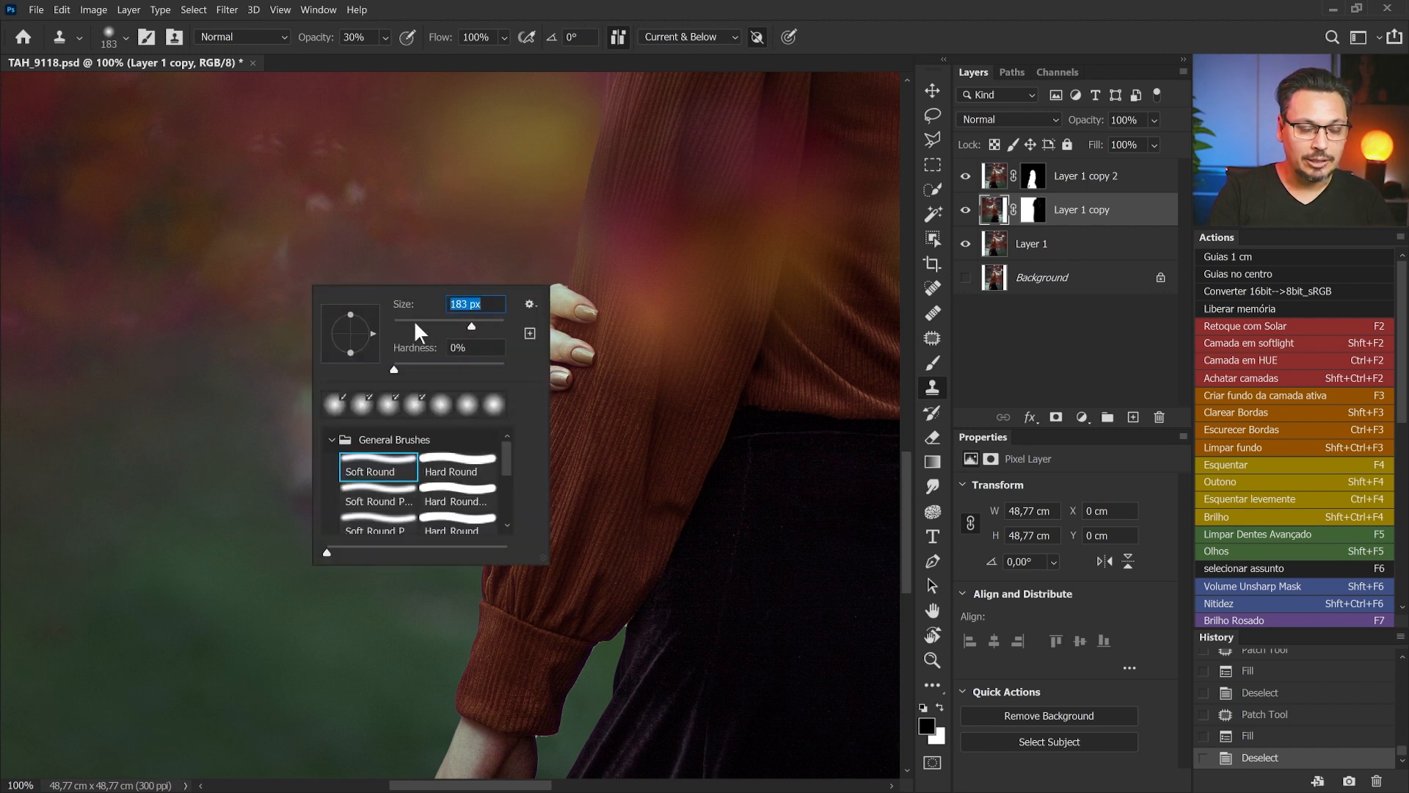
left_click(384, 34)
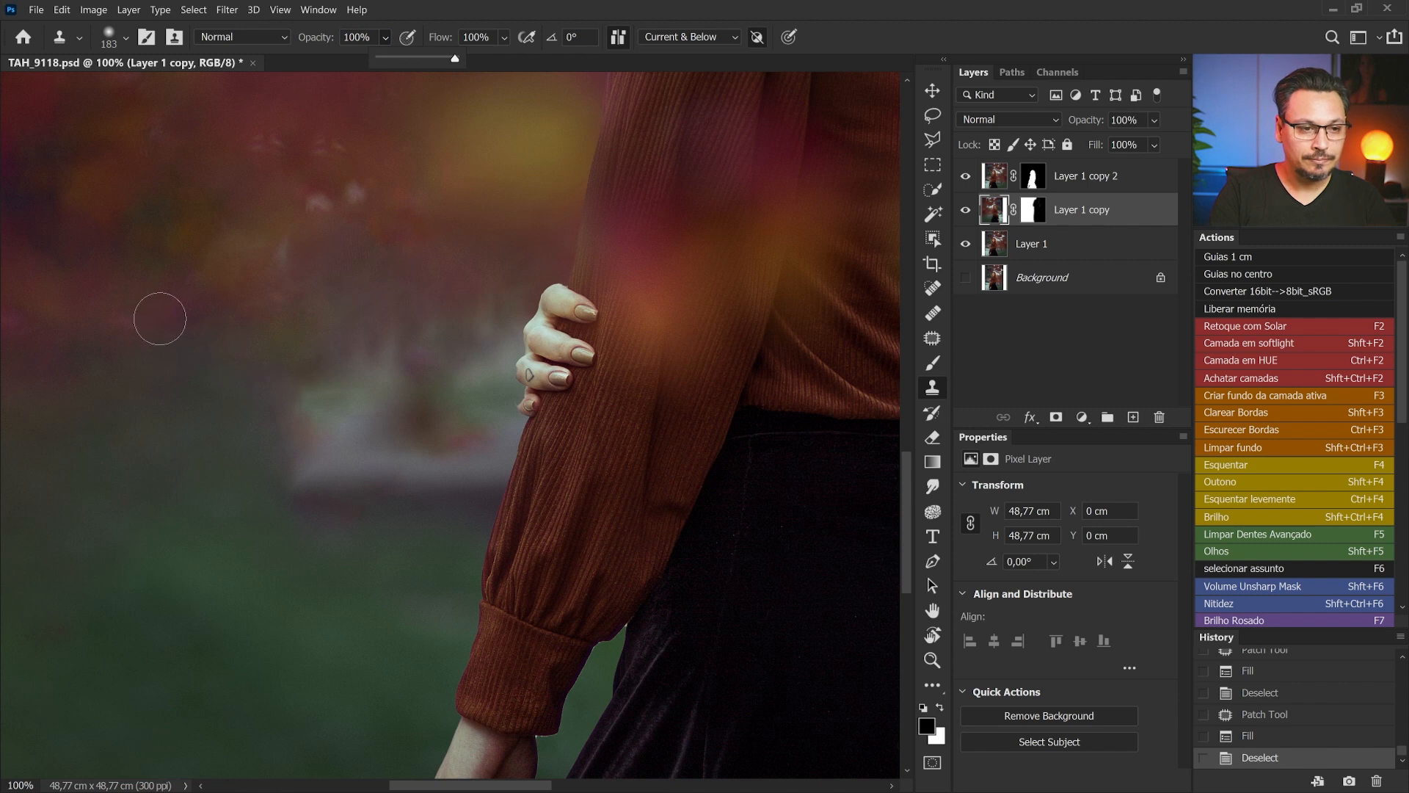
Step: Clone blurred green background over the mirrored stone bench beside the woman's elbow, enlarging the soft brush to about 245–257 px
left_click_drag(141, 327, 162, 324)
left_click(105, 359, "alt")
mouse_move(311, 314)
left_mouse_down()
mouse_move(293, 479)
mouse_move(441, 486)
mouse_move(462, 434)
mouse_move(457, 322)
mouse_move(416, 354)
mouse_move(358, 483)
mouse_move(325, 377)
mouse_move(364, 379)
mouse_move(412, 310)
mouse_move(547, 267)
mouse_move(466, 470)
mouse_move(487, 456)
mouse_move(544, 309)
mouse_move(483, 452)
left_mouse_up()
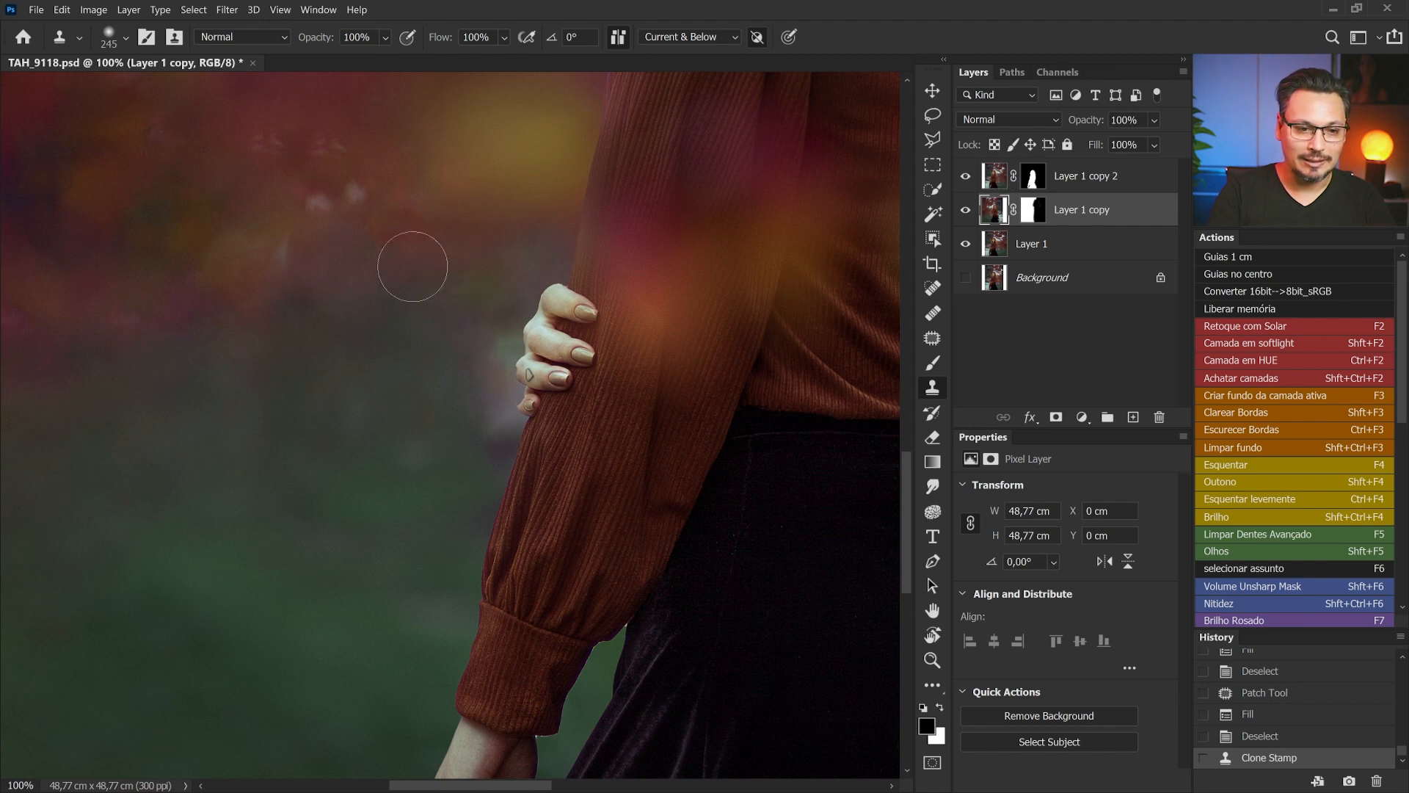
left_click(324, 329, "alt")
mouse_move(560, 240)
left_mouse_down()
mouse_move(575, 282)
mouse_move(499, 433)
left_mouse_up()
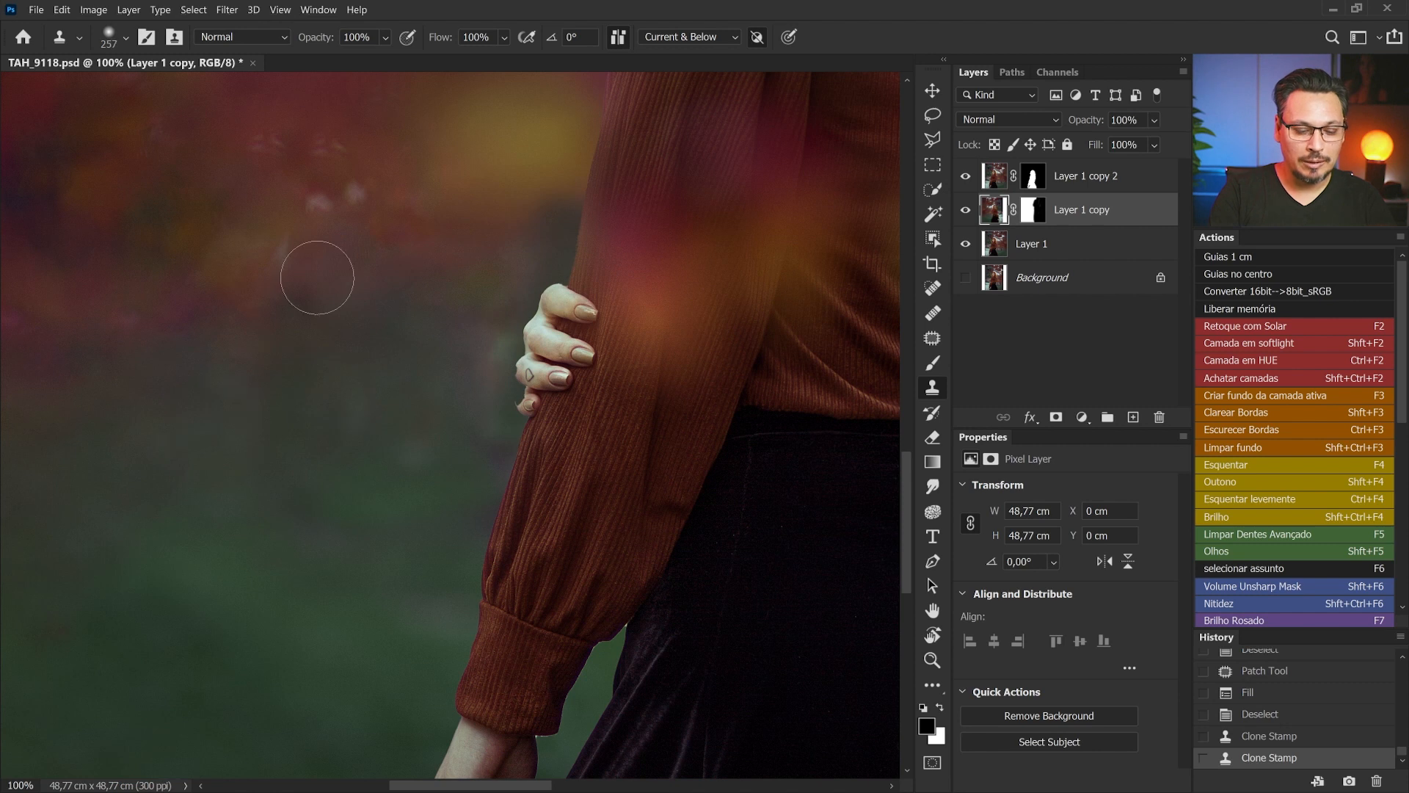
Step: Blend the foliage-to-grass transition left of the woman's arm by cloning nearby background with a 566 px soft brush
key("ctrl+minus")
key("ctrl+minus")
right_click(313, 544, "alt")
left_click(242, 426, "alt")
left_click_drag(302, 490, 353, 479)
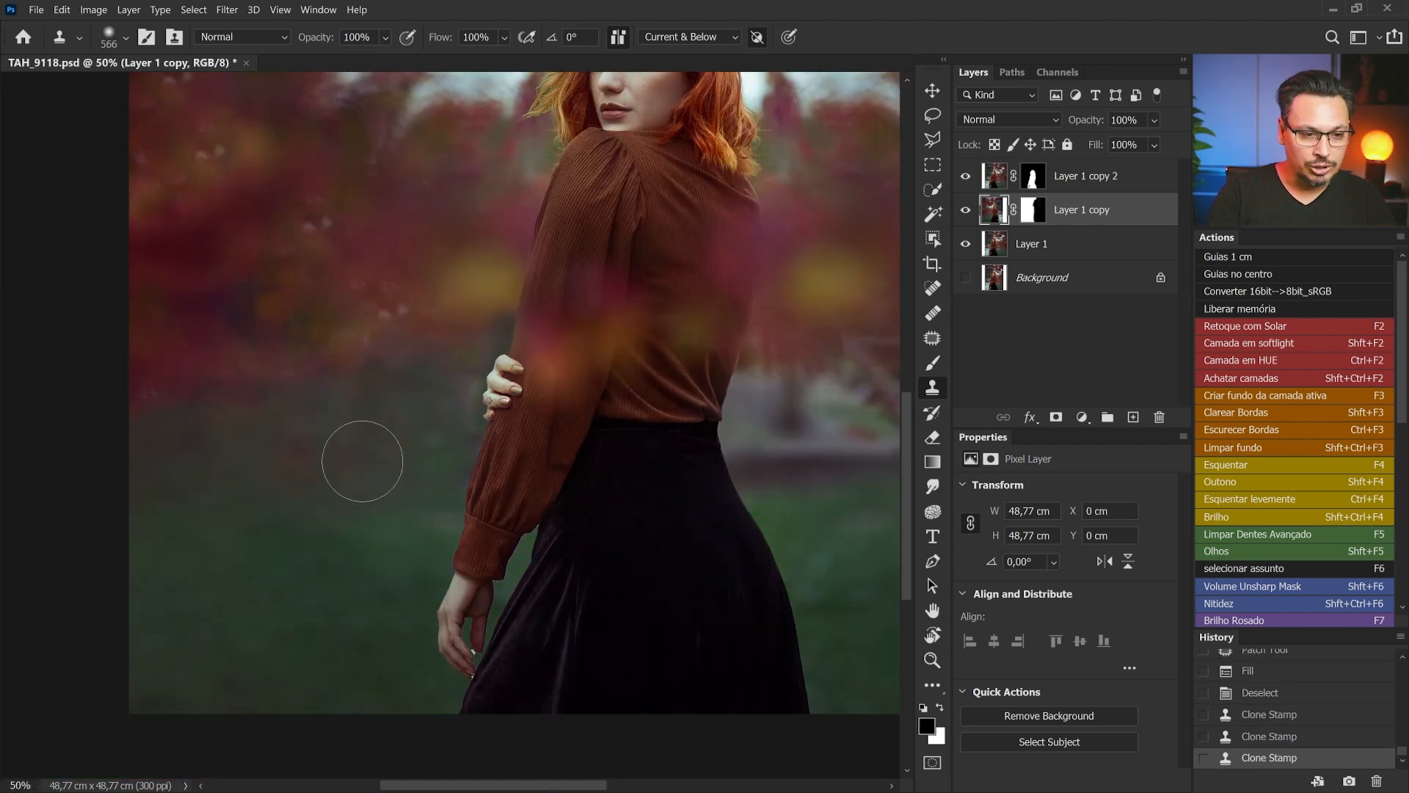
left_click(410, 426, "alt")
left_click_drag(434, 470, 430, 476)
left_click(326, 636, "alt")
left_click_drag(380, 577, 372, 535)
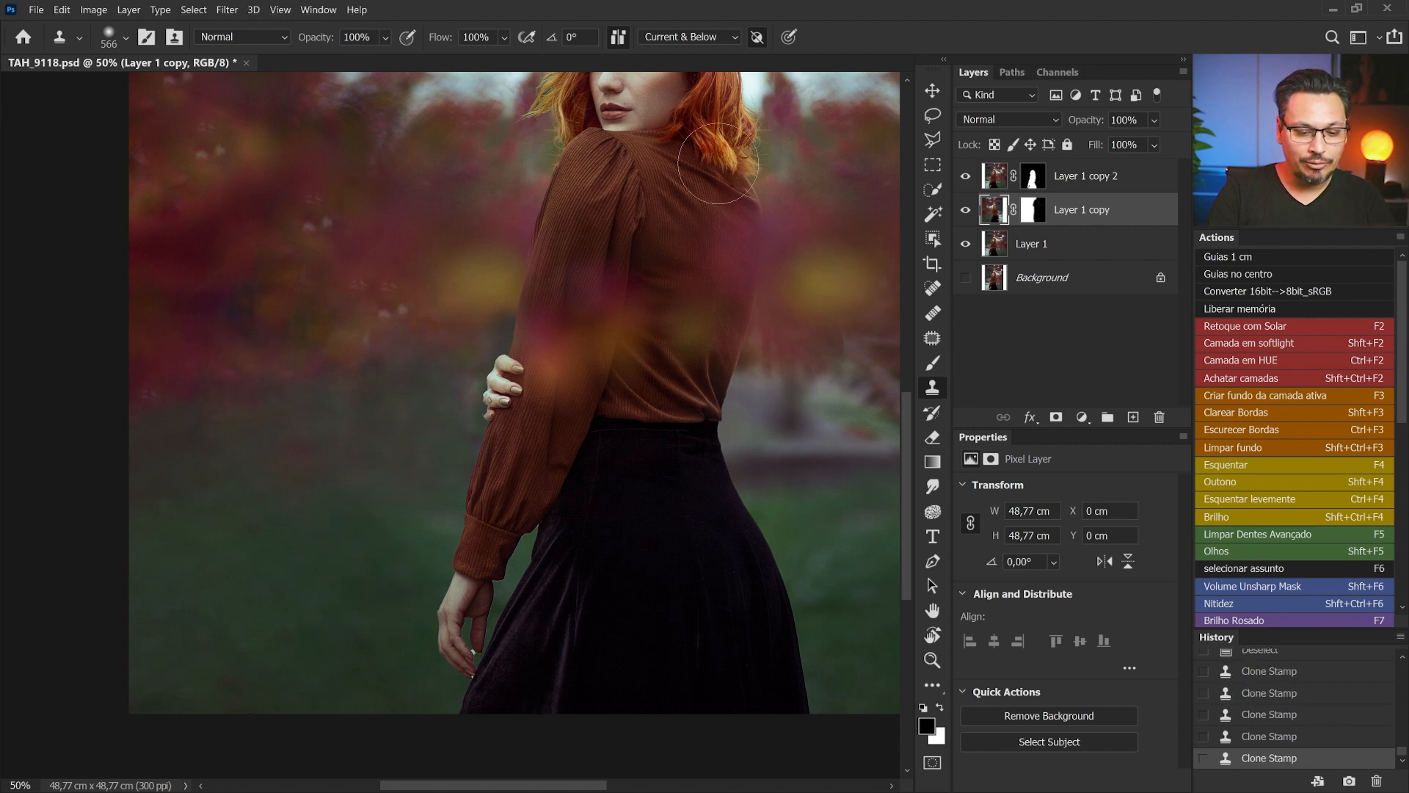
key("ctrl+minus")
left_click_drag(305, 627, 316, 628)
left_click(222, 677, "alt")
left_click(269, 655)
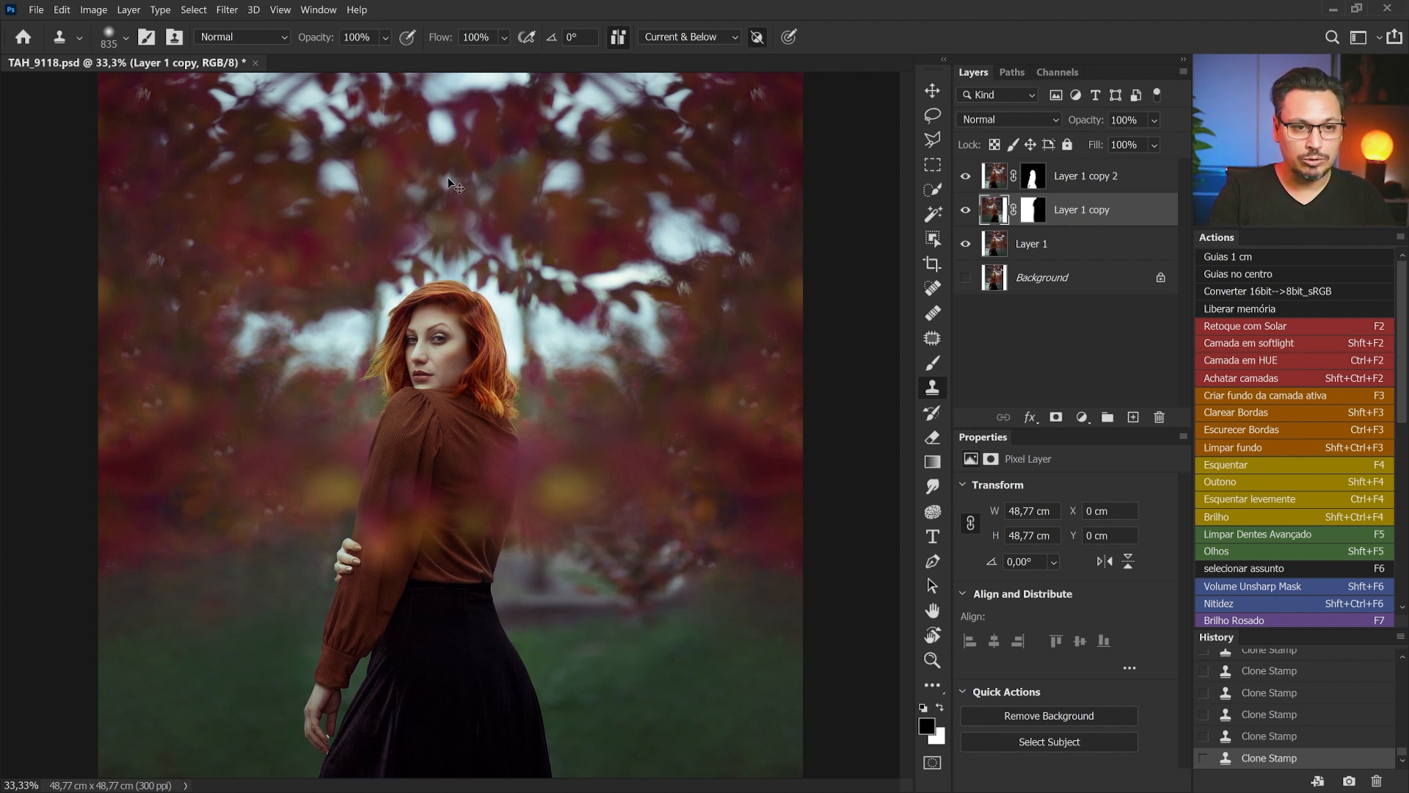
key("ctrl+z")
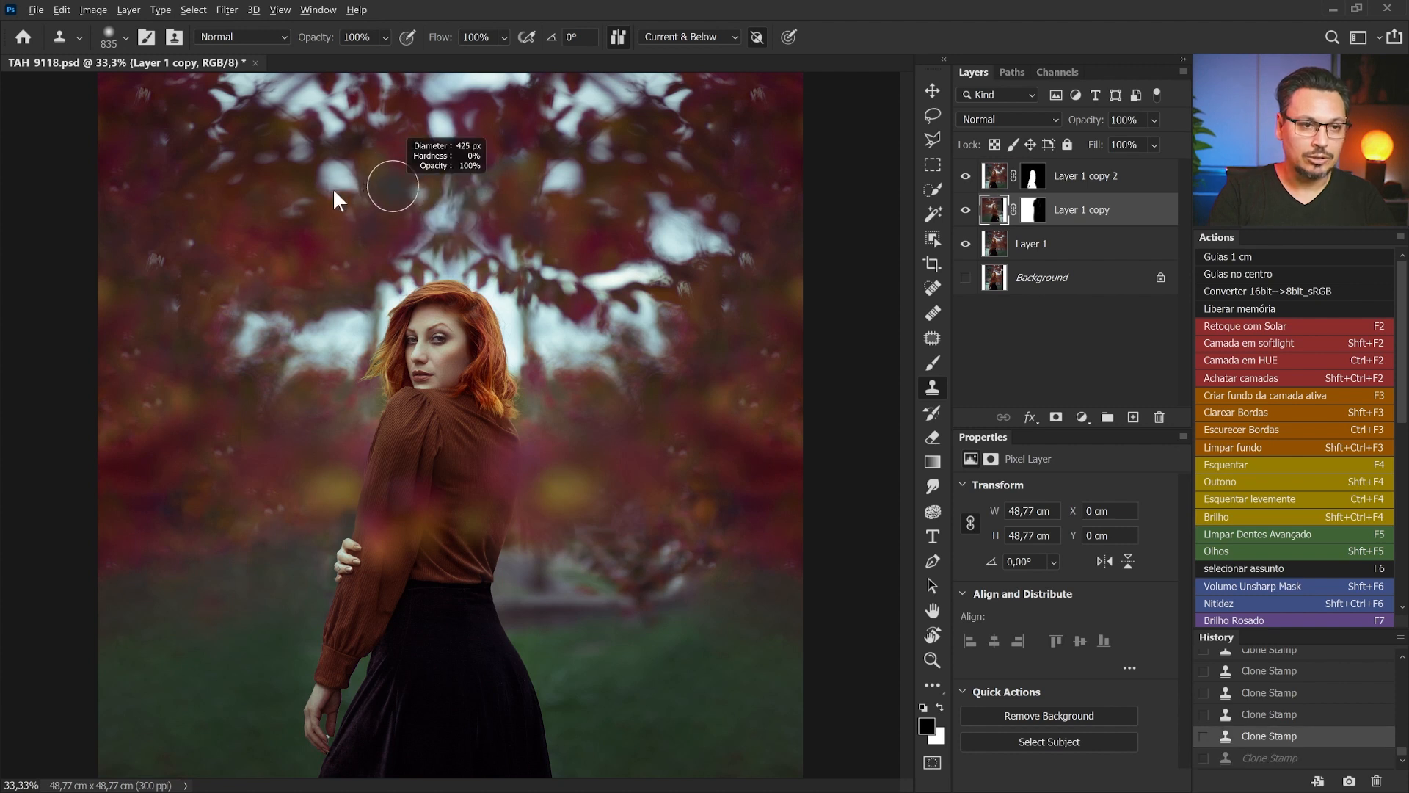
Step: Clone neighbouring leaves over the mirrored seam above the woman's head with a 379 px soft brush
left_click_drag(334, 191, 327, 189)
left_click(406, 137, "alt")
mouse_move(451, 186)
left_mouse_down()
mouse_move(463, 213)
mouse_move(440, 220)
mouse_move(409, 180)
left_mouse_up()
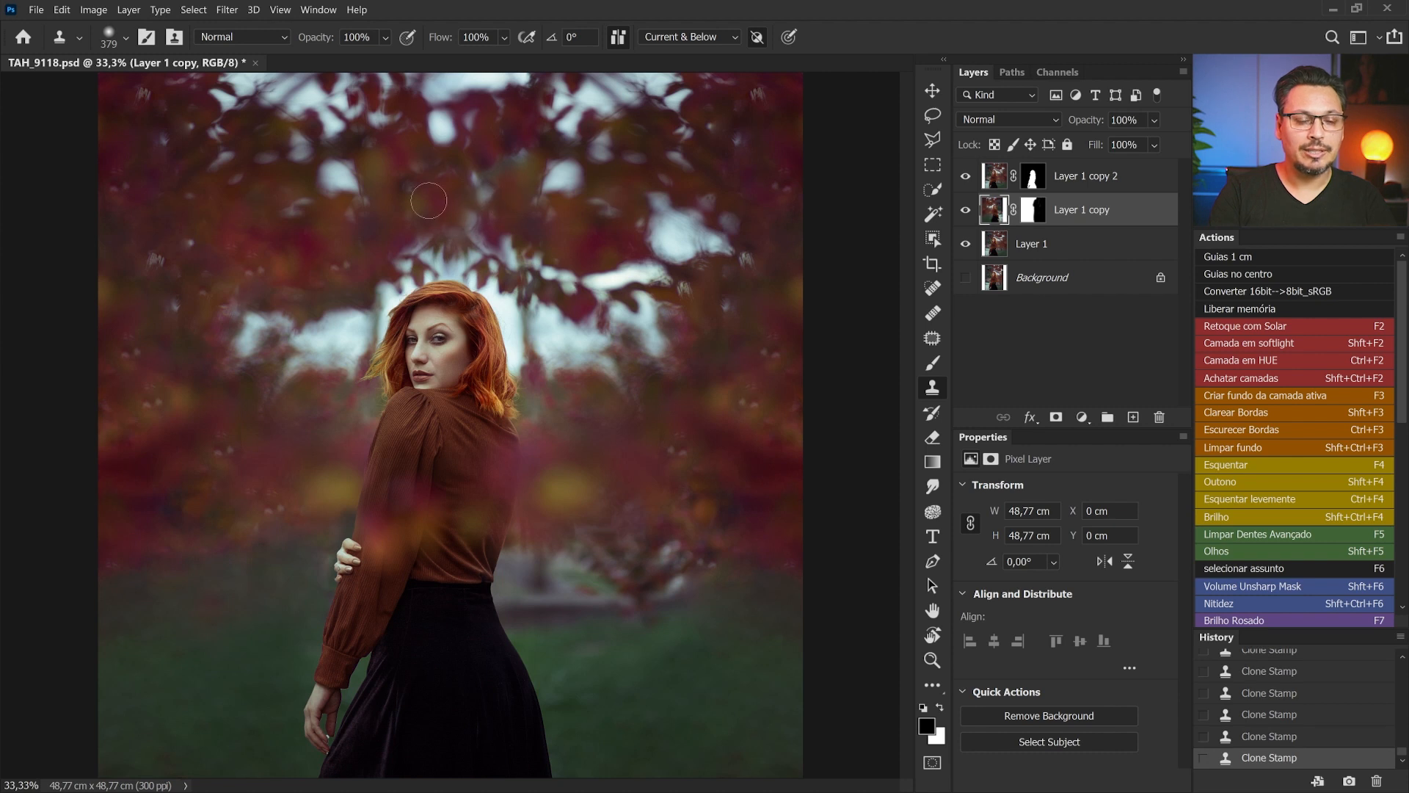
left_click(383, 218, "alt")
mouse_move(413, 236)
left_mouse_down()
mouse_move(415, 247)
mouse_move(413, 229)
left_mouse_up()
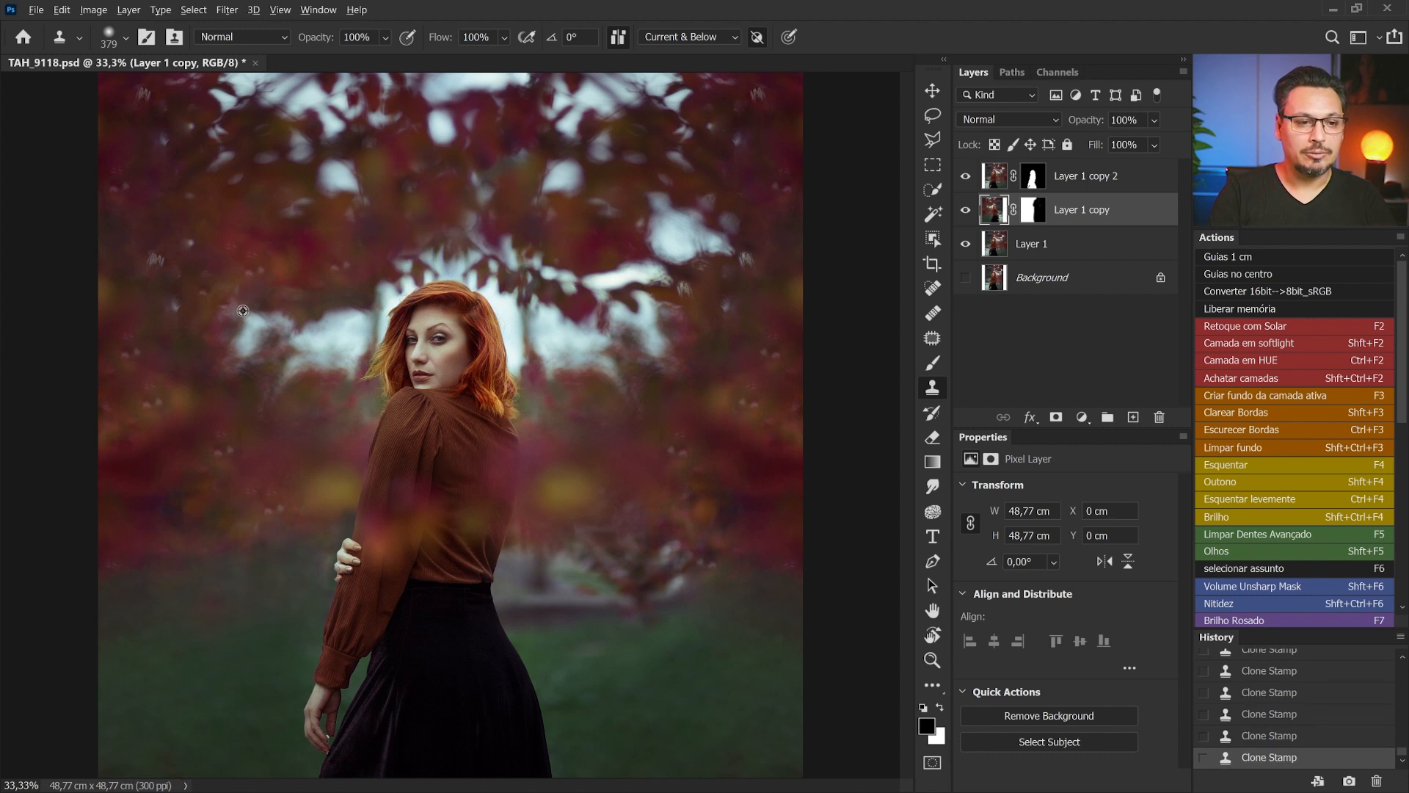
Step: Duplicate Layer 1 copy and move the duplicate straight down by about 7.51 cm with Free Transform
key("ctrl+minus")
key("ctrl+minus")
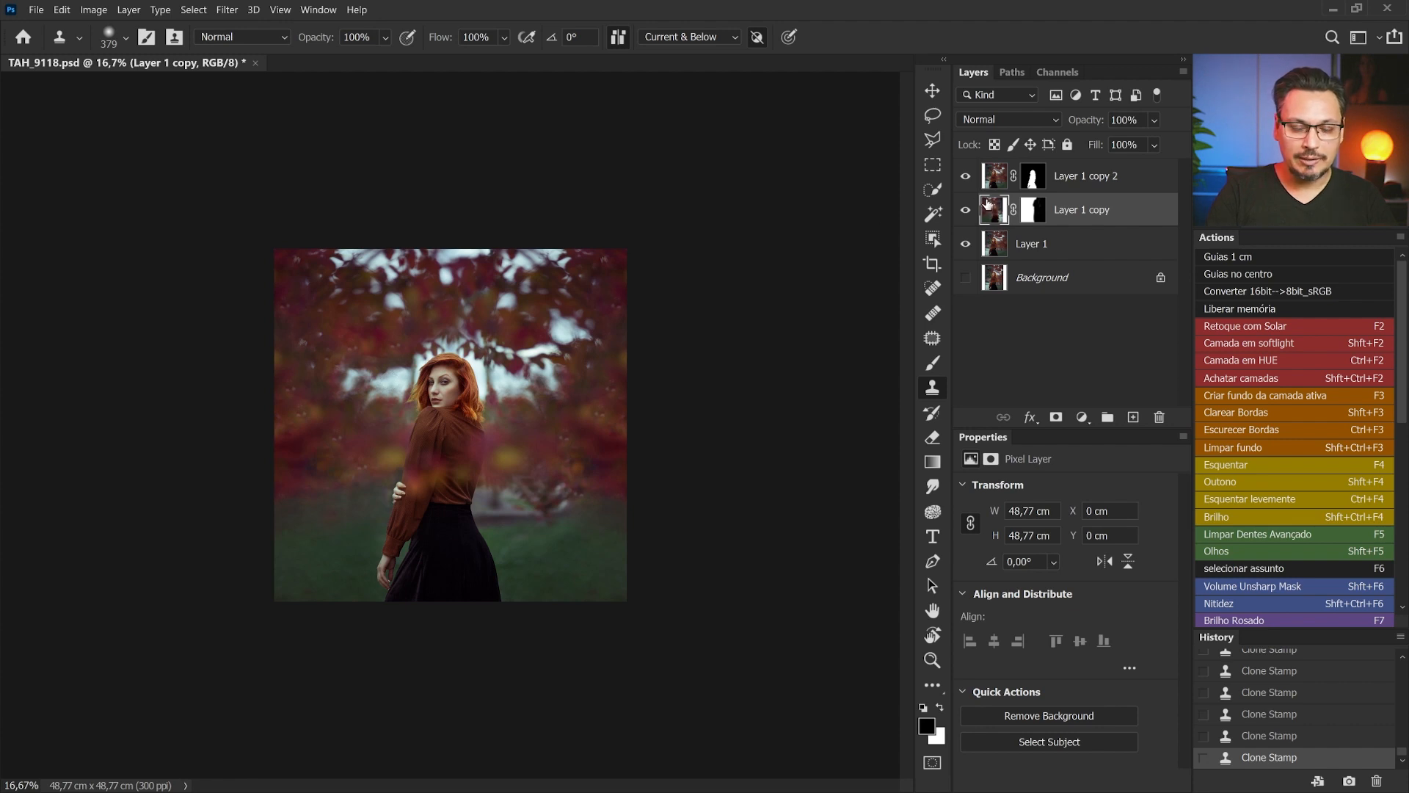
key("ctrl+j")
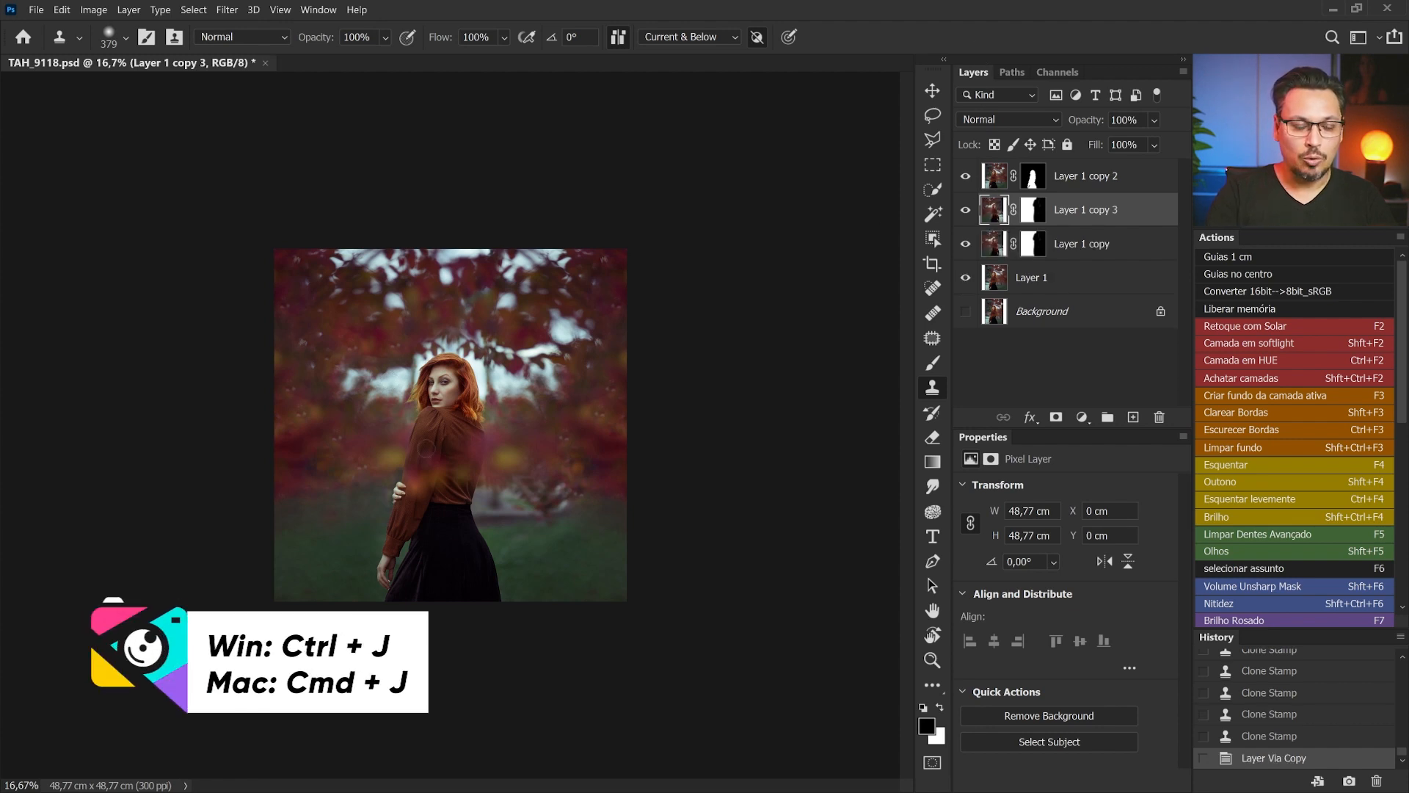
key("ctrl+t")
left_click_drag(357, 349, 353, 401)
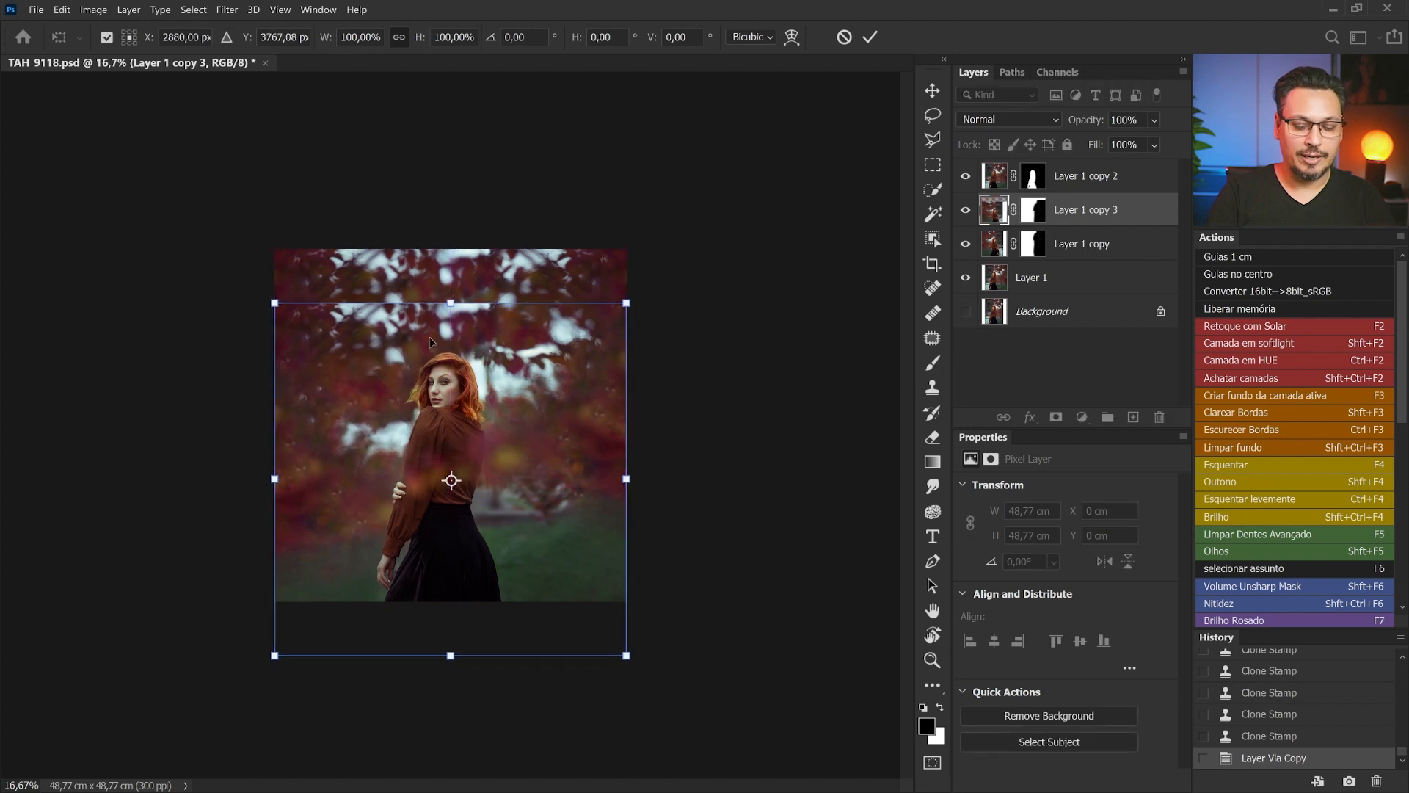
key("Return")
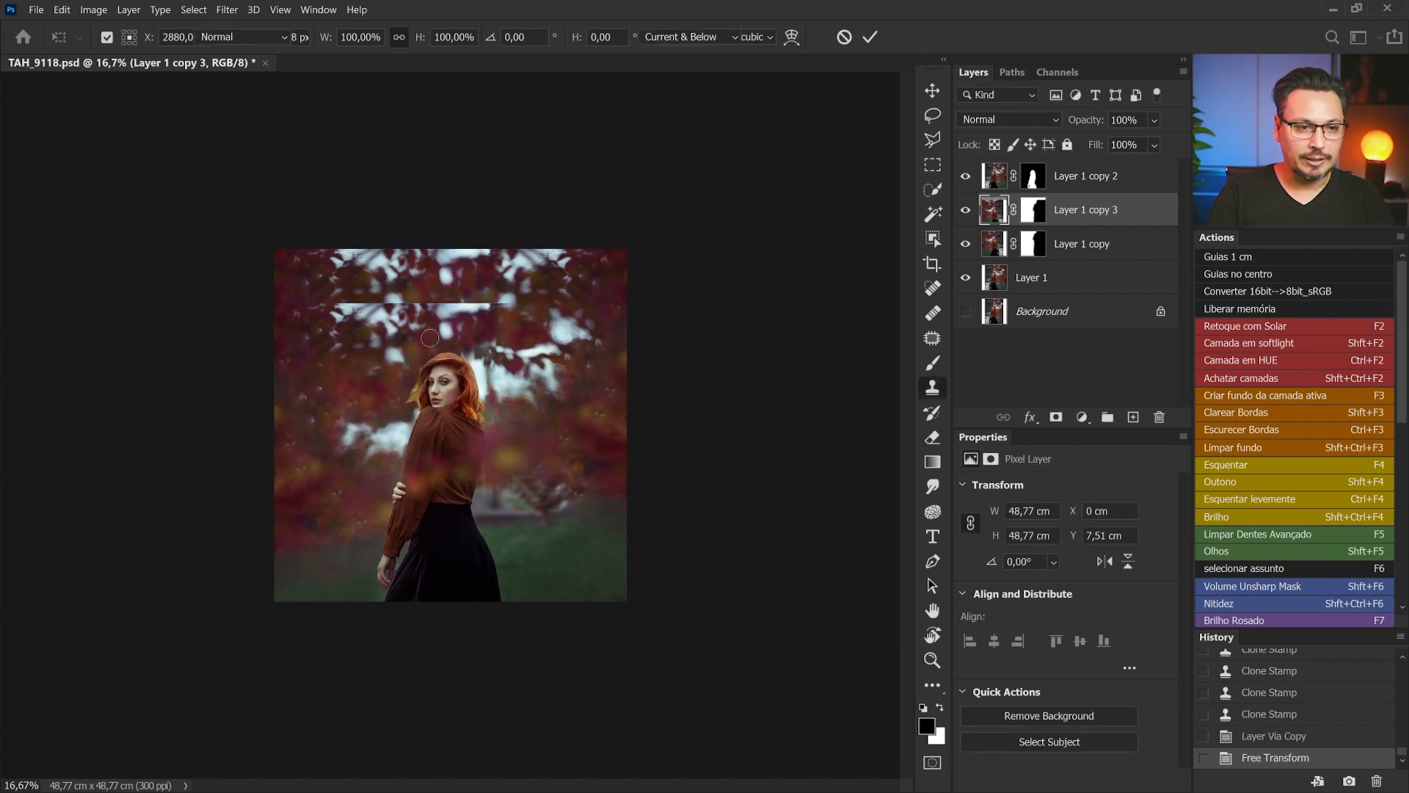
Step: Paint black on Layer 1 copy 3's mask to hide its hard upper edge and the shifted leaves above and beside the head
left_click(1035, 212)
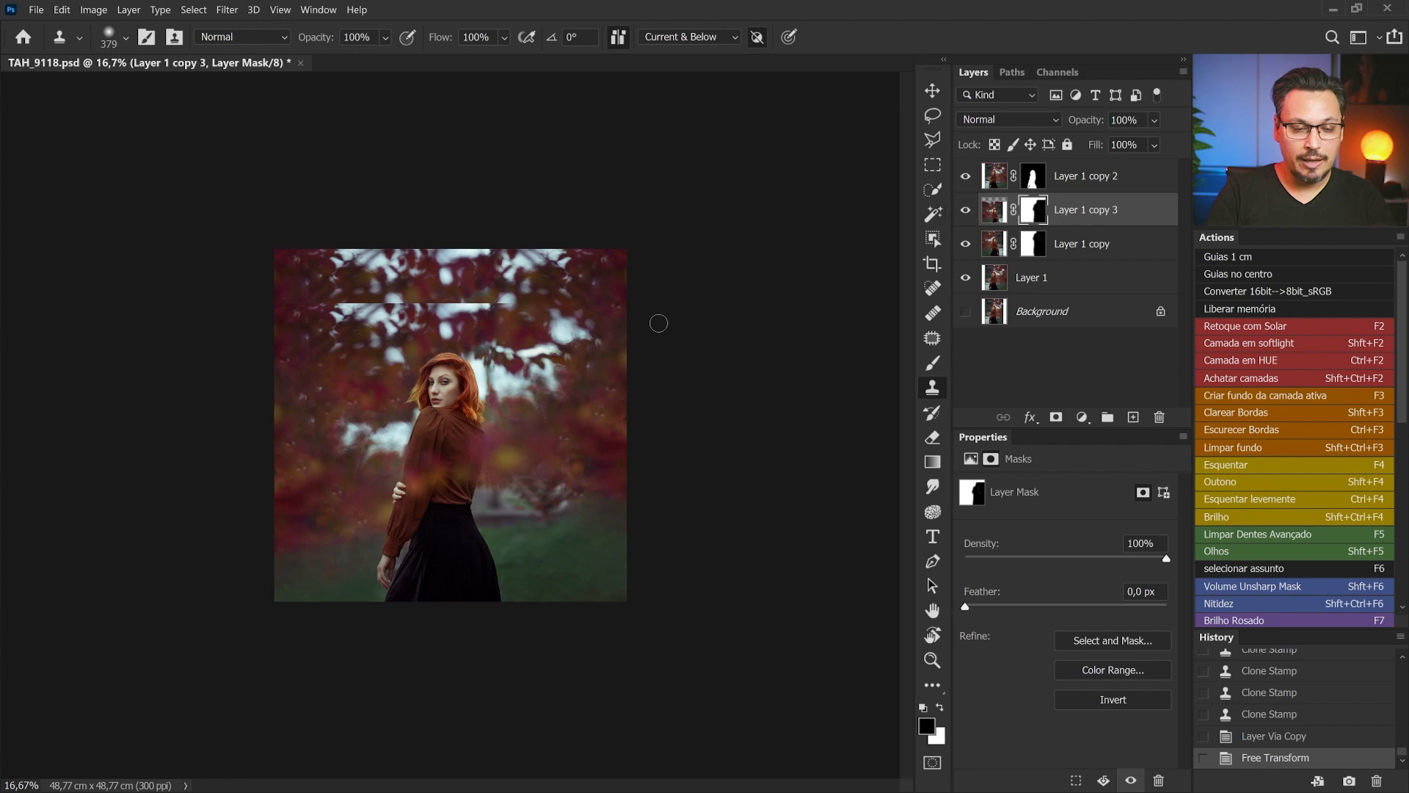
key("b")
left_click_drag(416, 358, 438, 357)
mouse_move(560, 393)
left_mouse_down()
mouse_move(456, 333)
mouse_move(494, 315)
mouse_move(262, 289)
mouse_move(253, 349)
mouse_move(296, 354)
mouse_move(312, 375)
mouse_move(322, 348)
left_mouse_up()
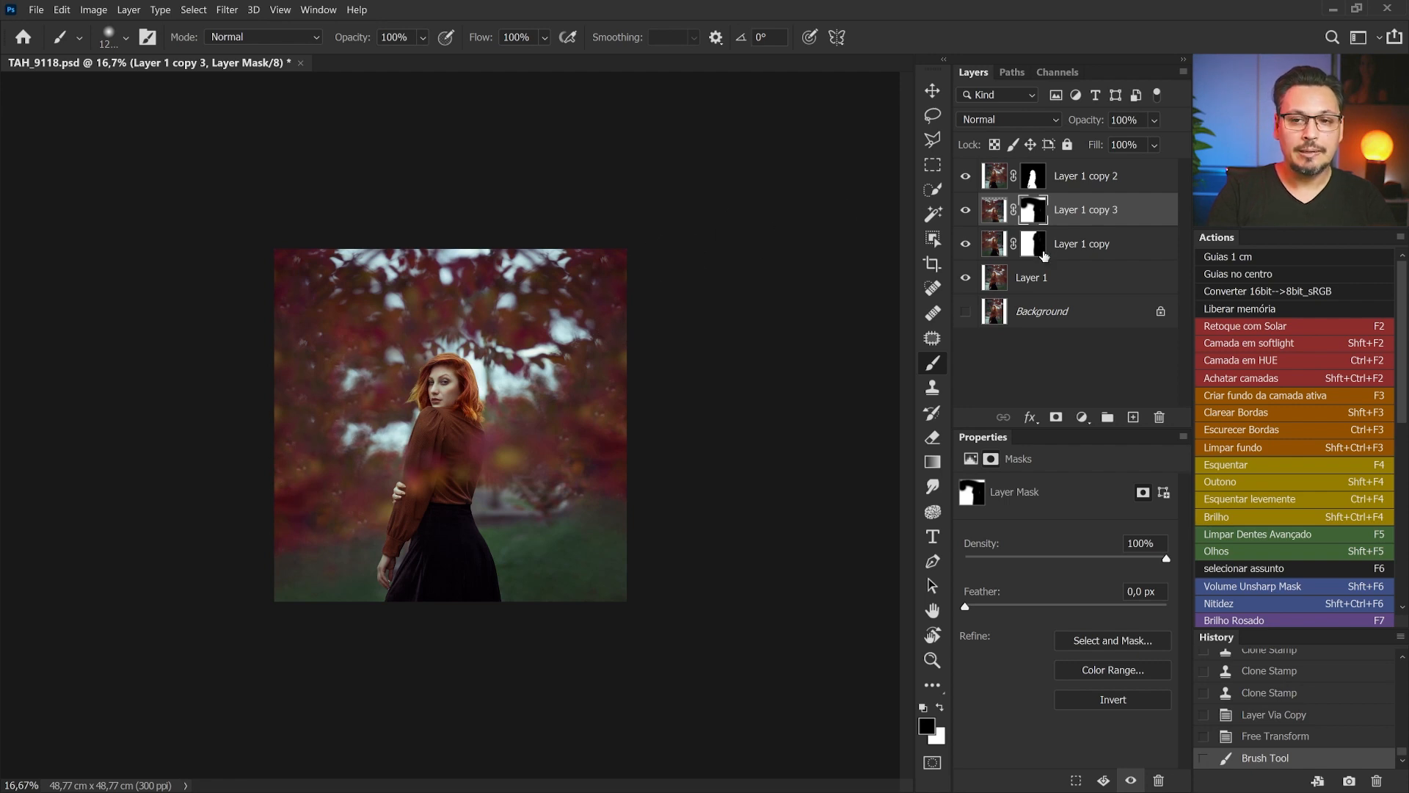
Step: On Layer 1 copy 3's image, clone nearby foliage over the repeated details near the picture's left edge with a 731 px soft brush
left_click(995, 212)
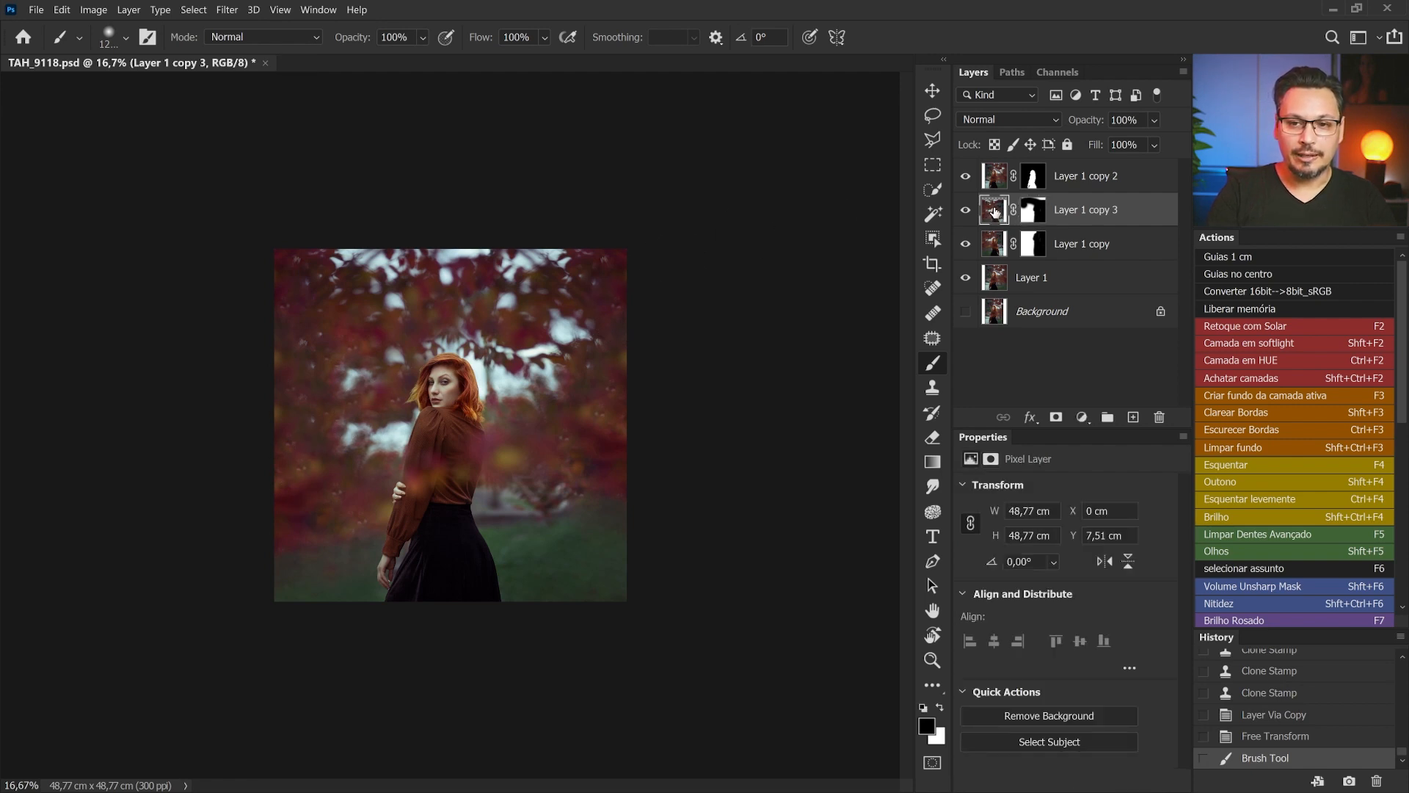
key("s")
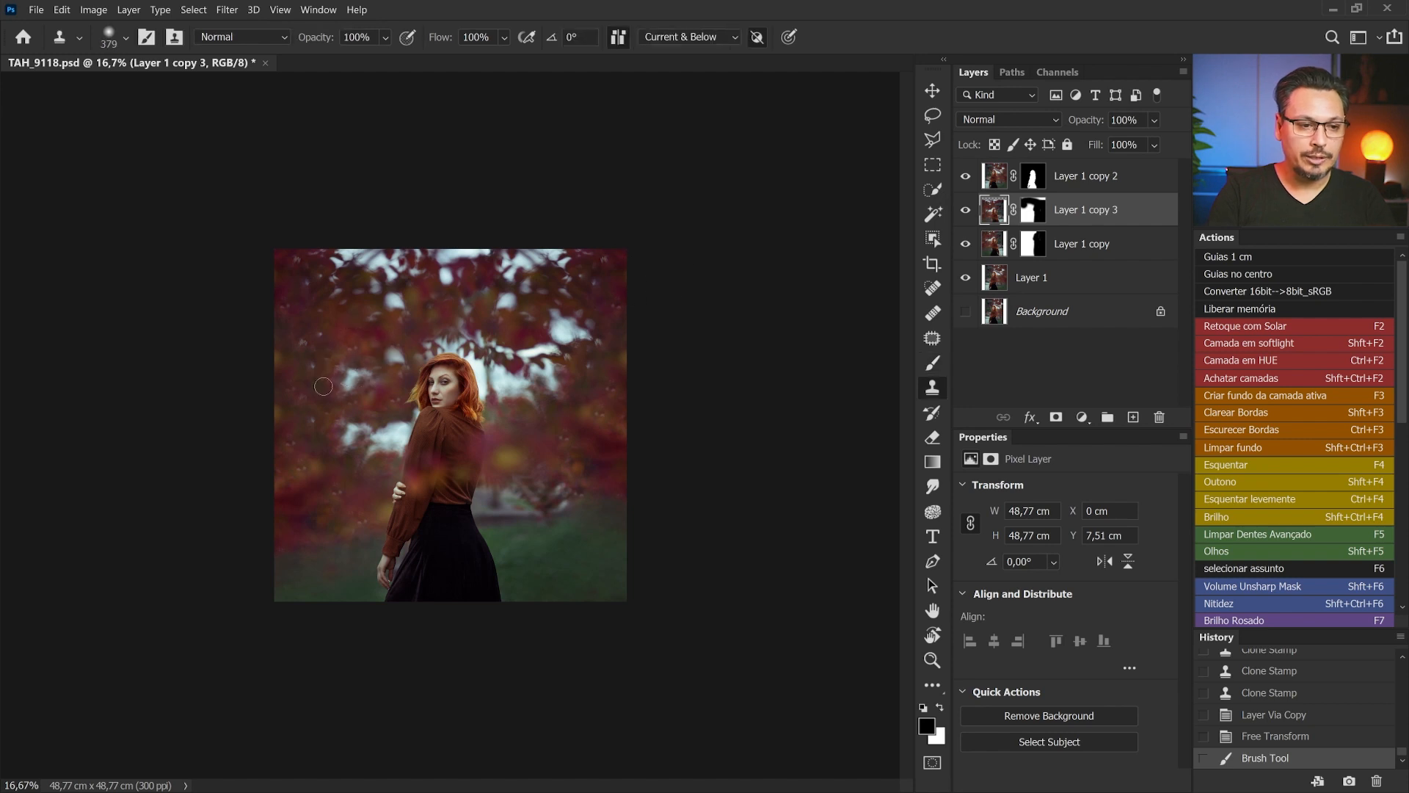
left_click_drag(347, 390, 347, 391)
left_click(323, 409, "alt")
left_click(276, 413)
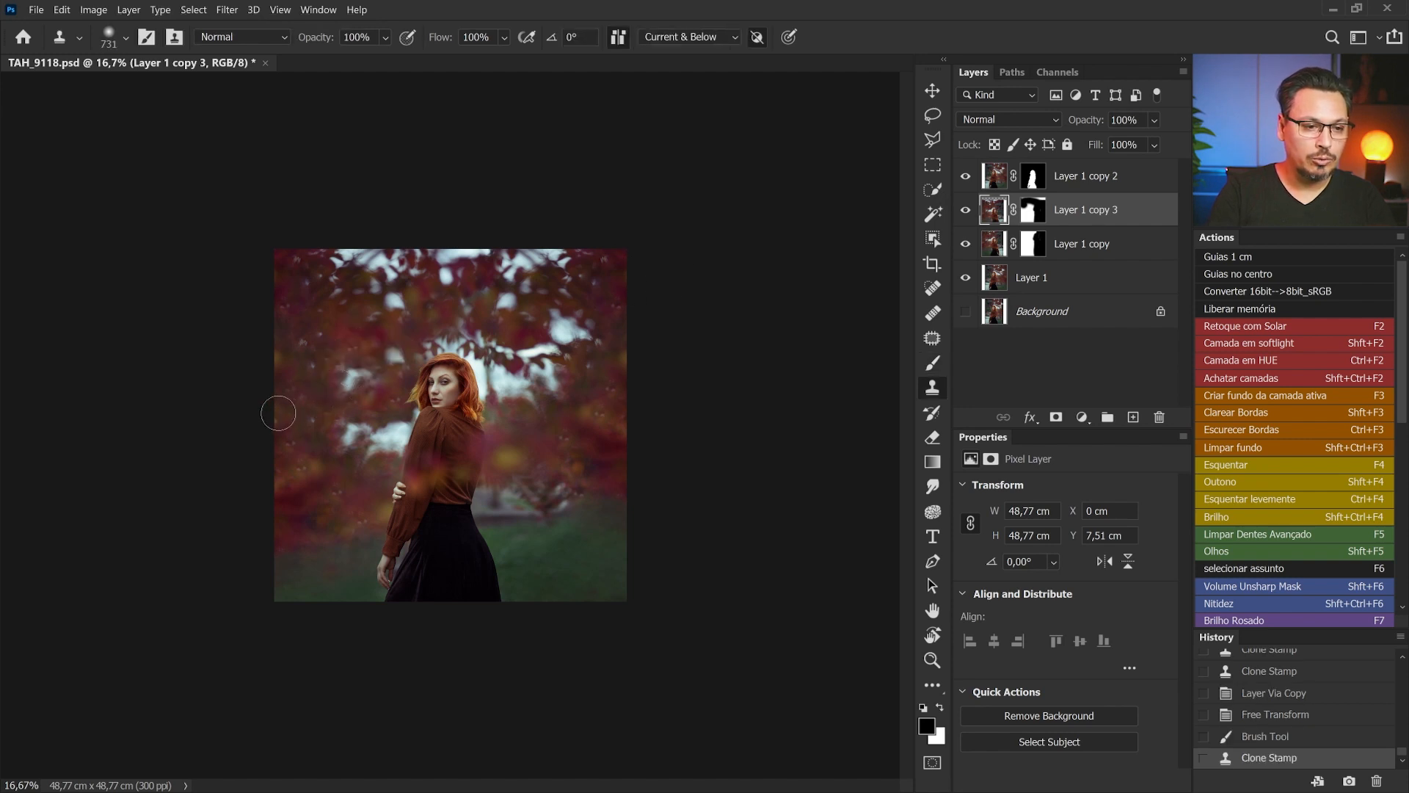
left_click(324, 428, "alt")
left_click(314, 466)
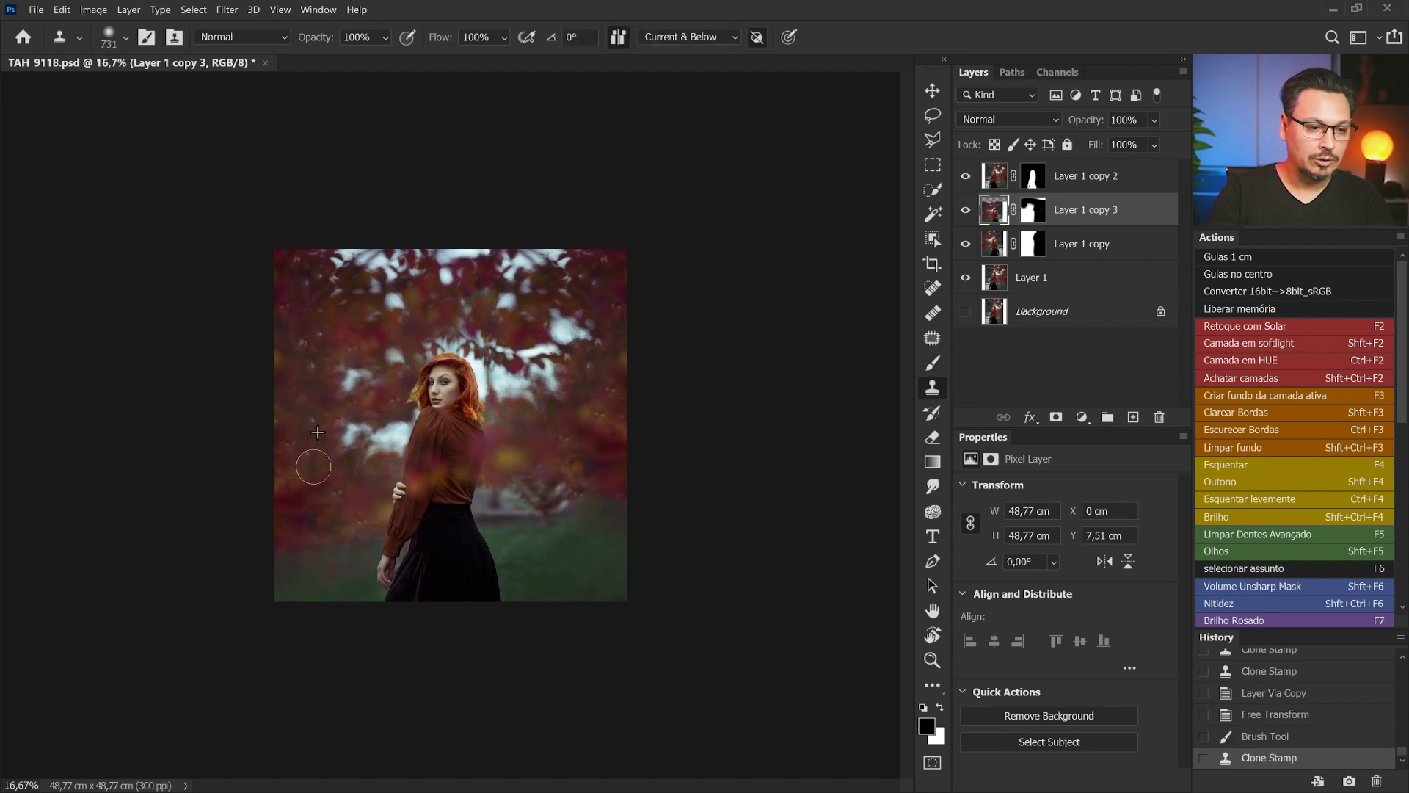
left_click(292, 466)
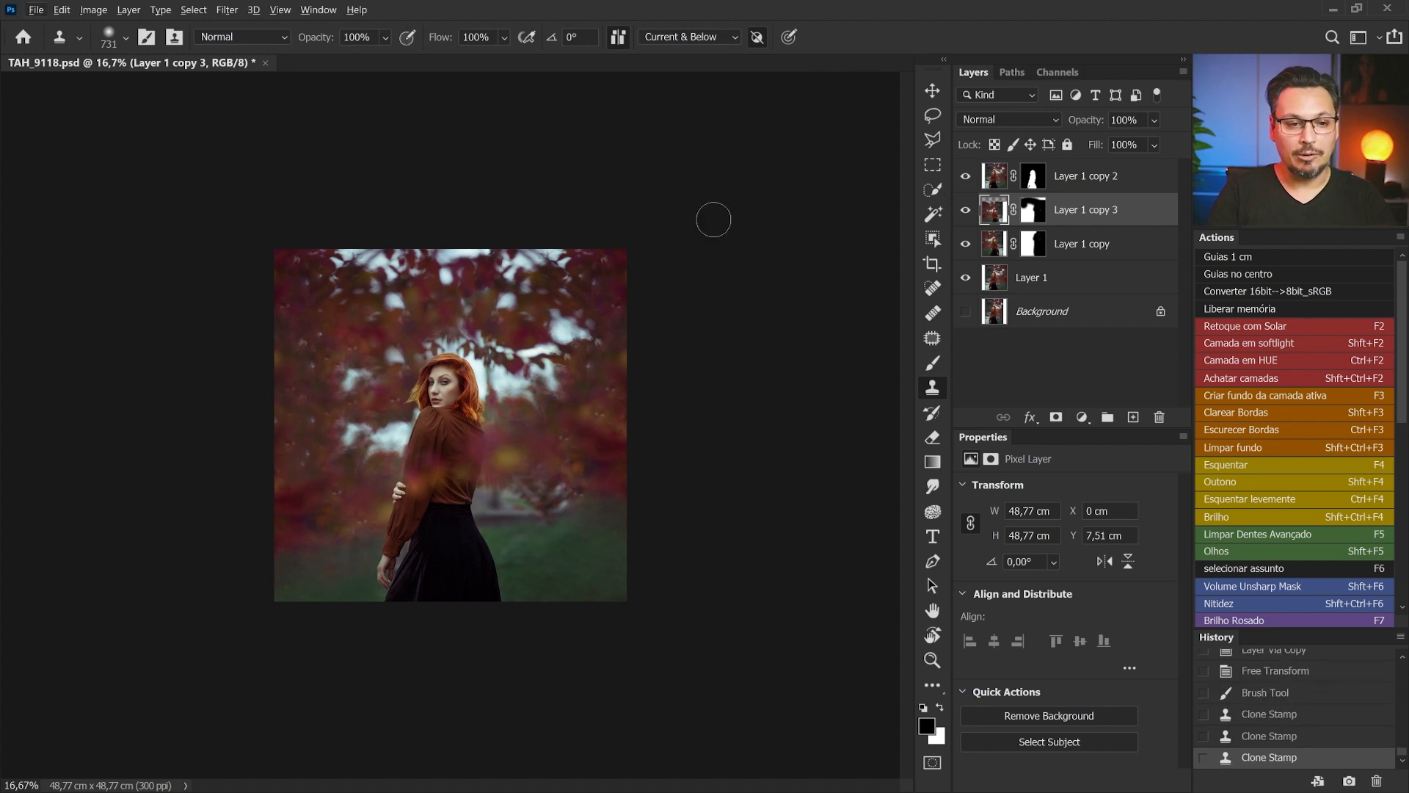
Step: Activate Layer 1 copy 2's mask at the woman's hand and set the Smudge tool's strength to 18%
key("ctrl+plus")
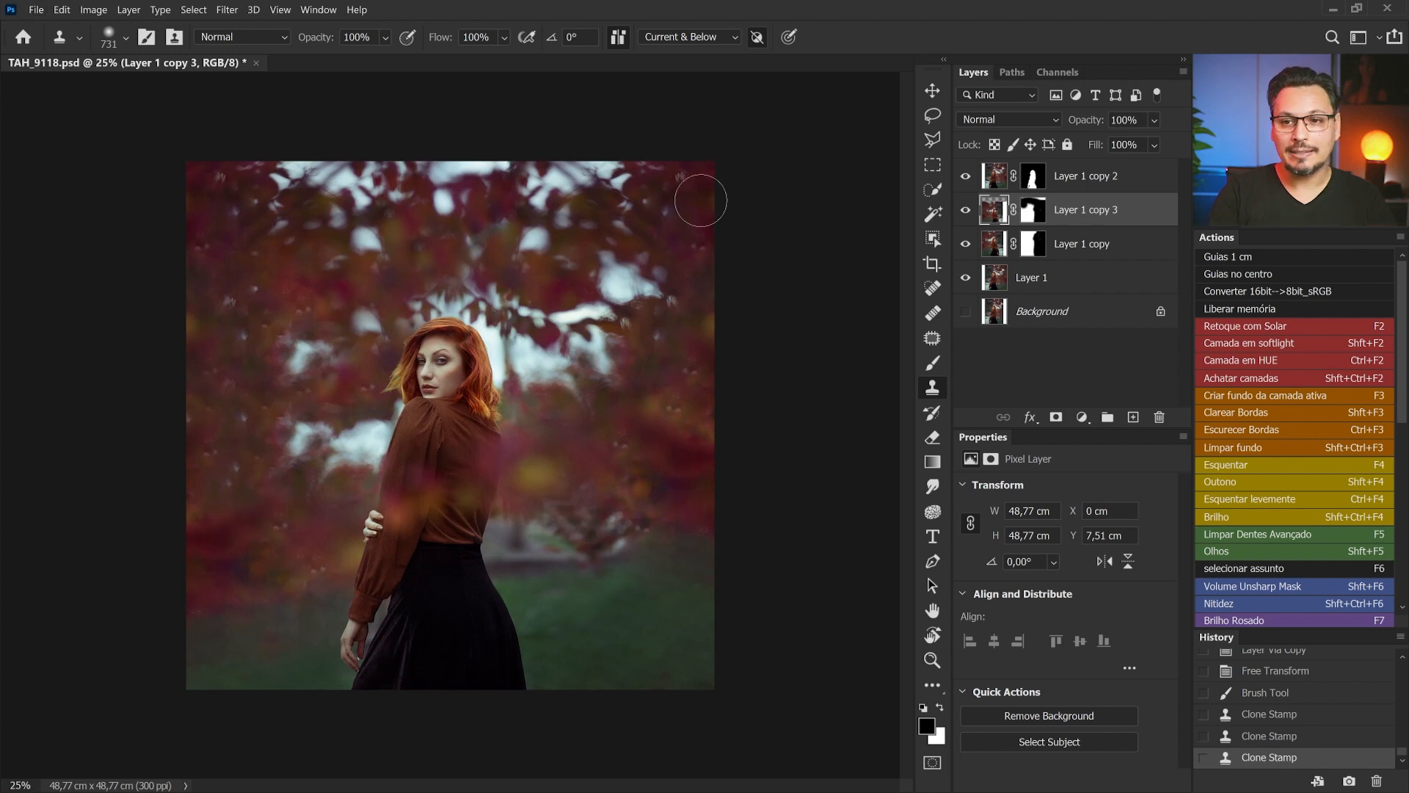
left_click(1034, 176)
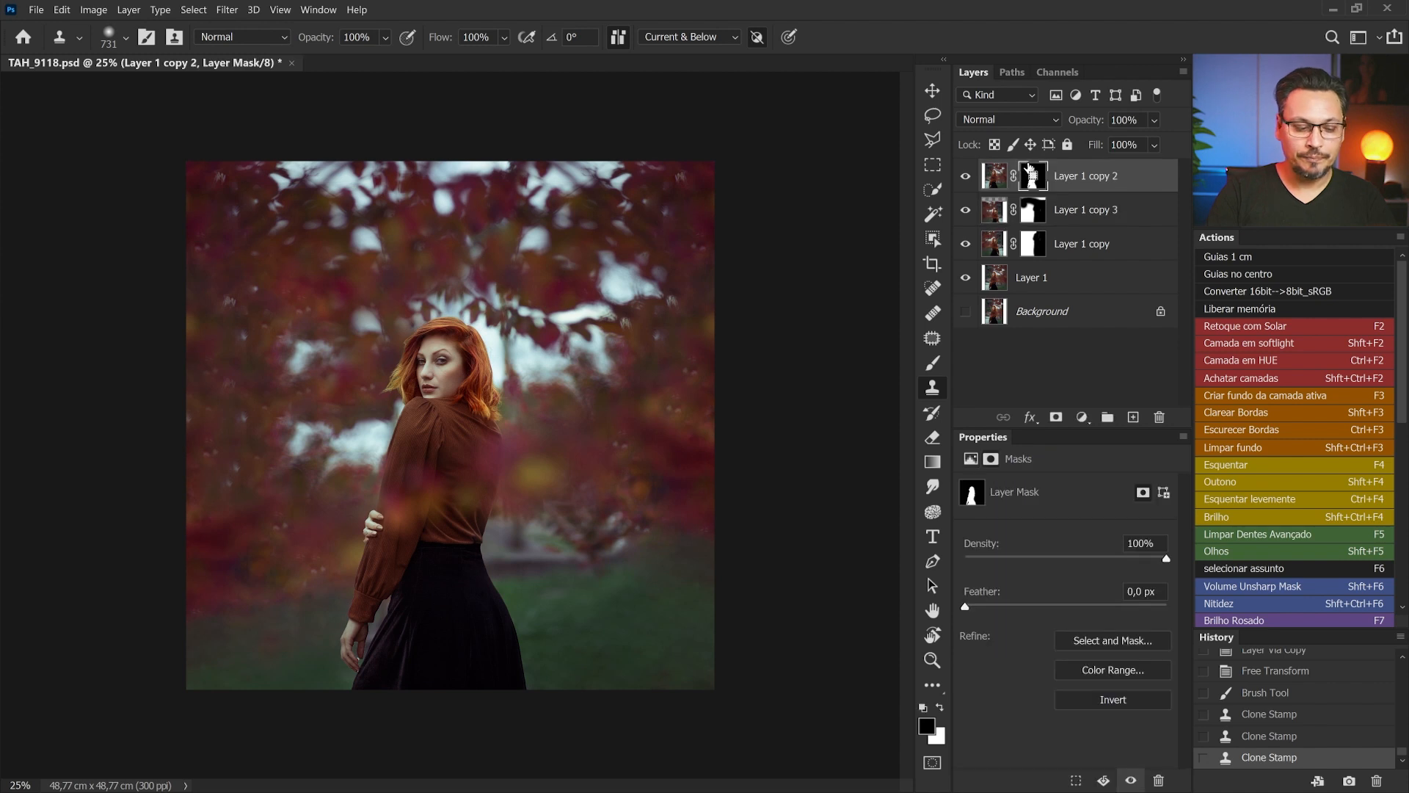
key("ctrl+1")
key("ctrl+plus")
left_click_drag(409, 346, 657, 319)
left_click_drag(448, 616, 639, 213)
left_click_drag(525, 661, 658, 282)
left_click_drag(681, 465, 716, 400)
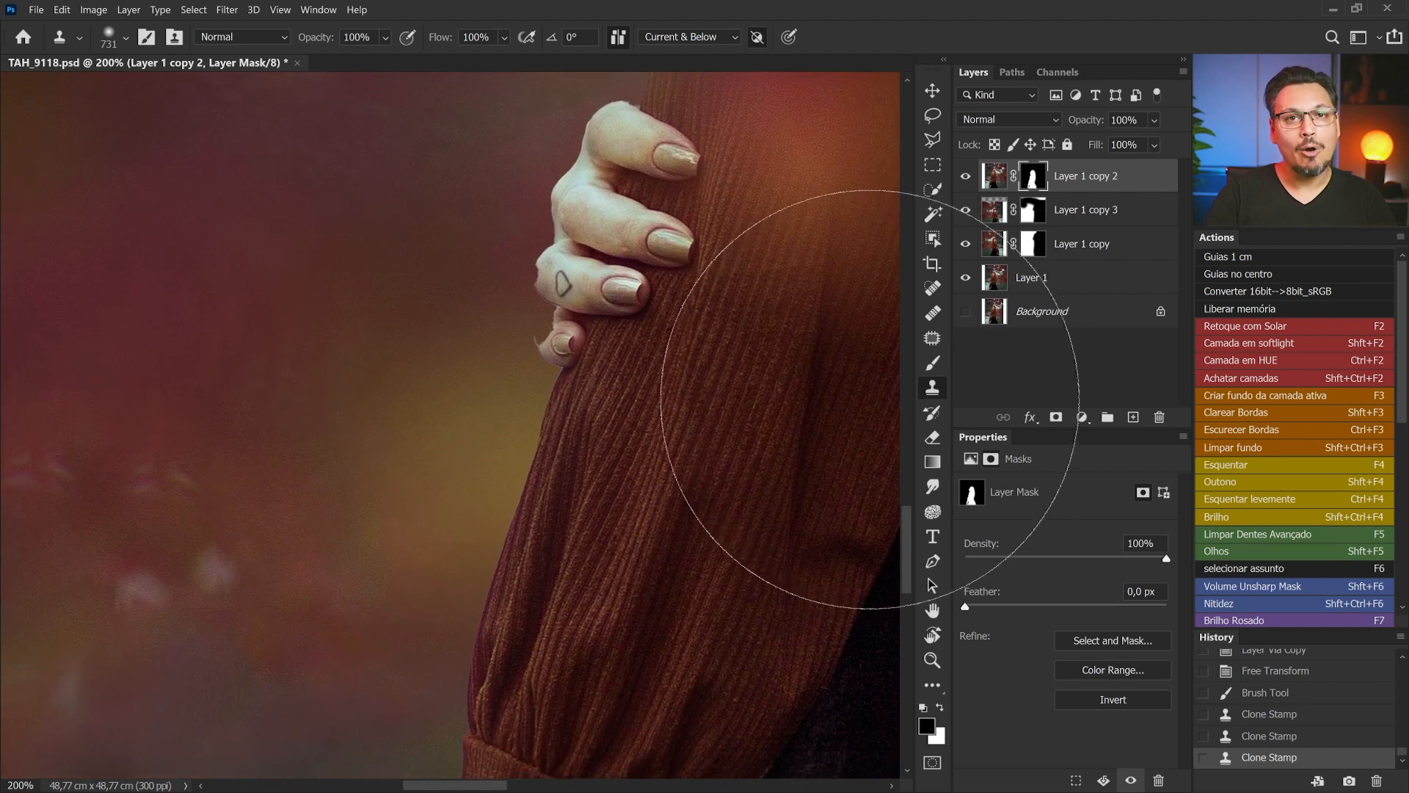
left_click(934, 487)
left_click_drag(598, 372, 461, 359)
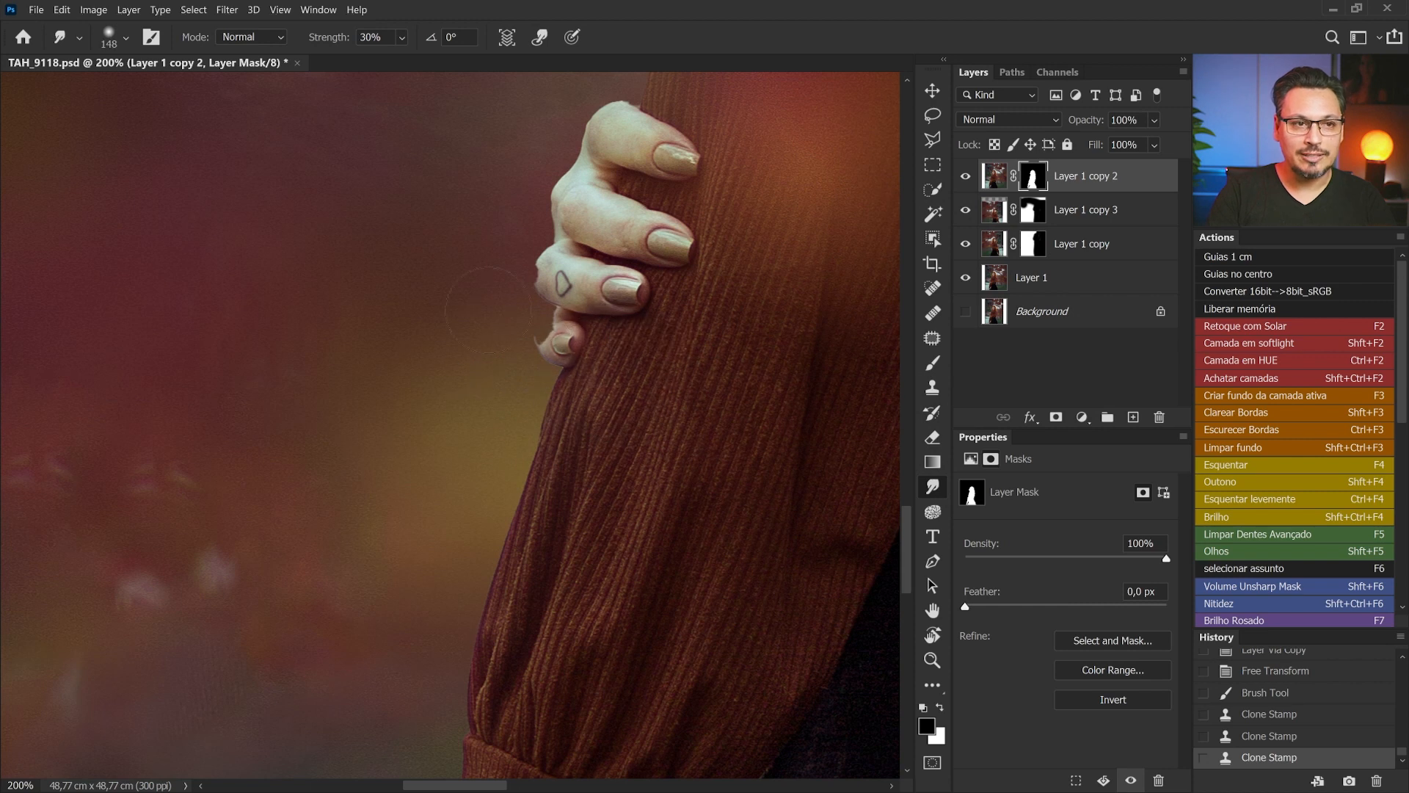
left_click(402, 38)
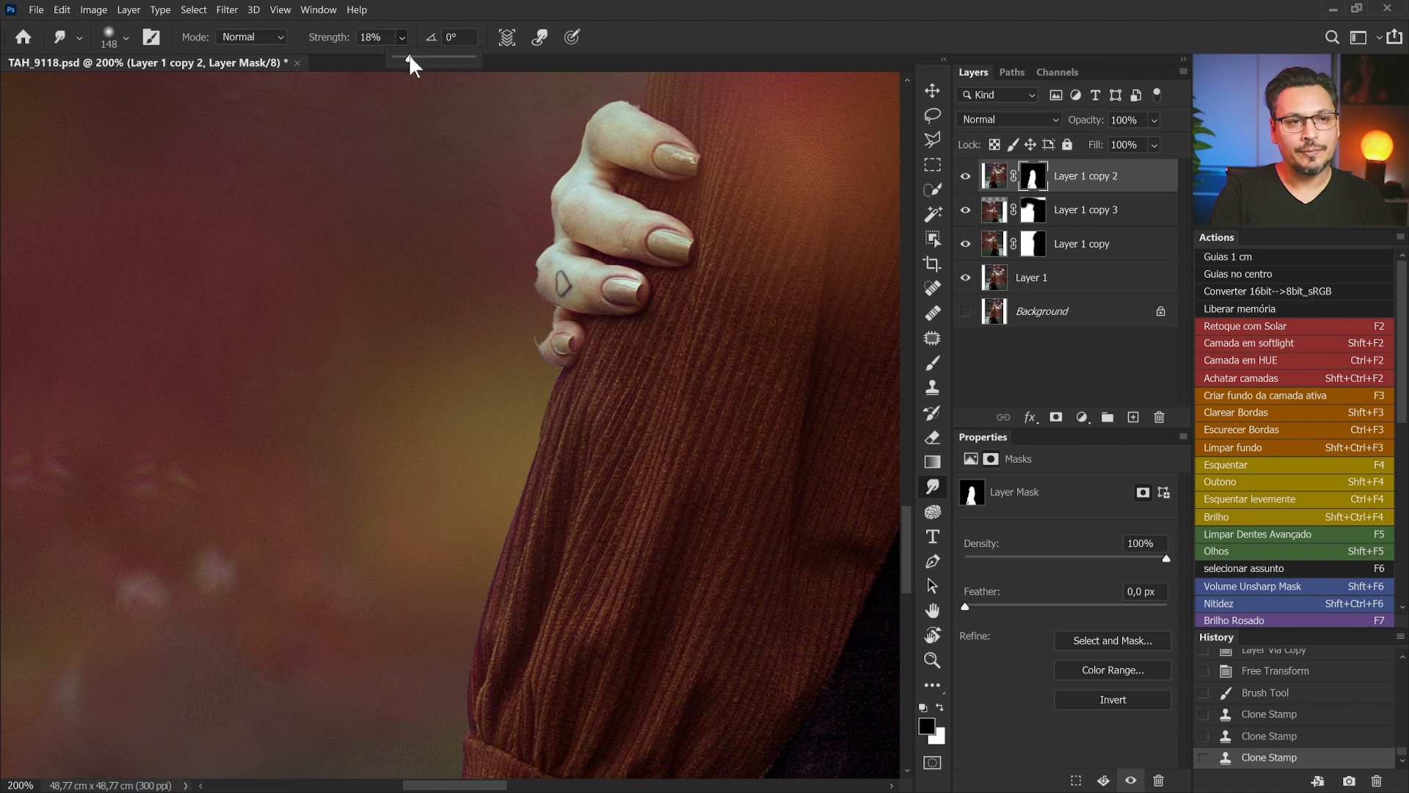
Step: Smudge the mask edge around the lower two fingers with 43 px and 27 px brushes to restore their missing outlines
mouse_move(538, 352)
left_mouse_down()
mouse_move(466, 332)
mouse_move(540, 331)
left_mouse_up()
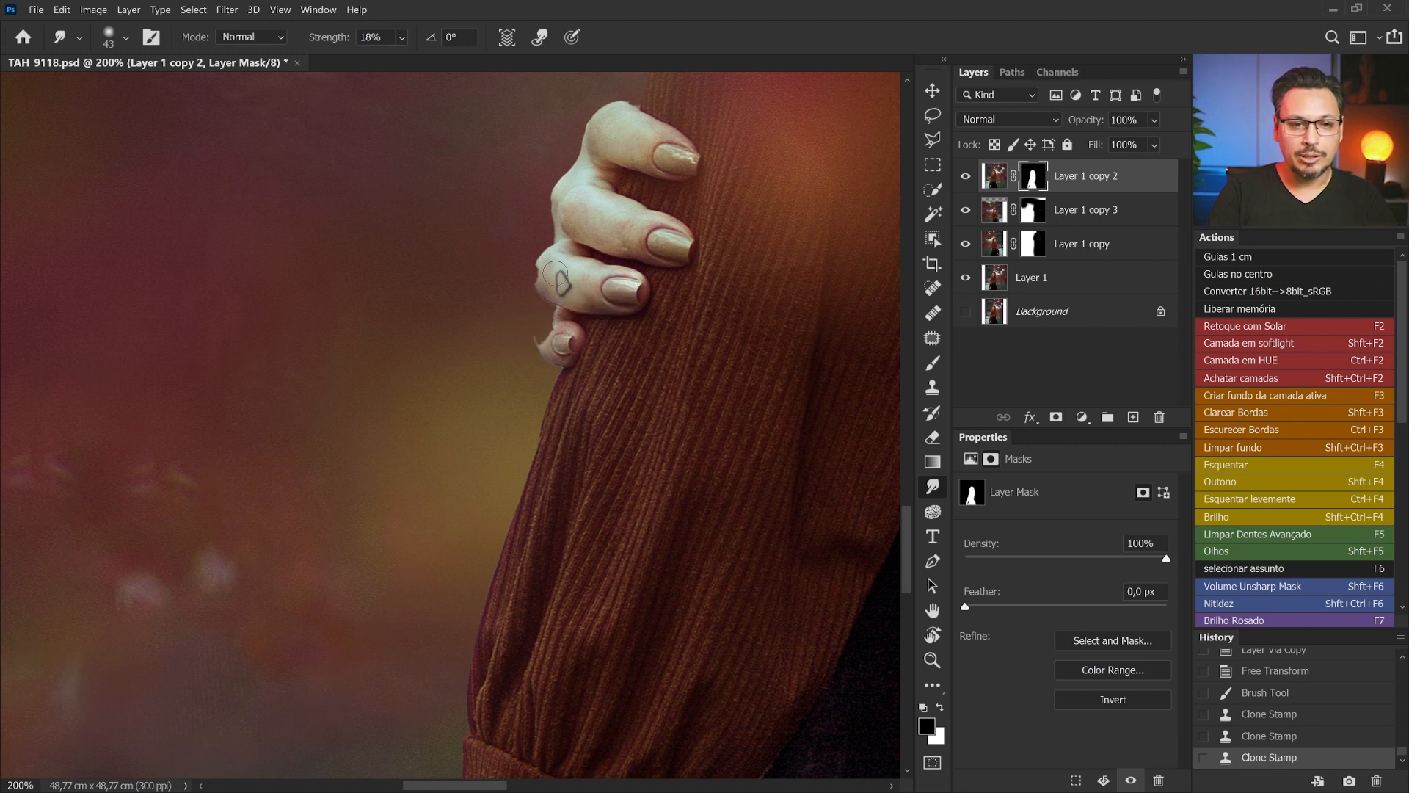
mouse_move(539, 273)
left_mouse_down()
mouse_move(618, 253)
mouse_move(518, 266)
left_mouse_up()
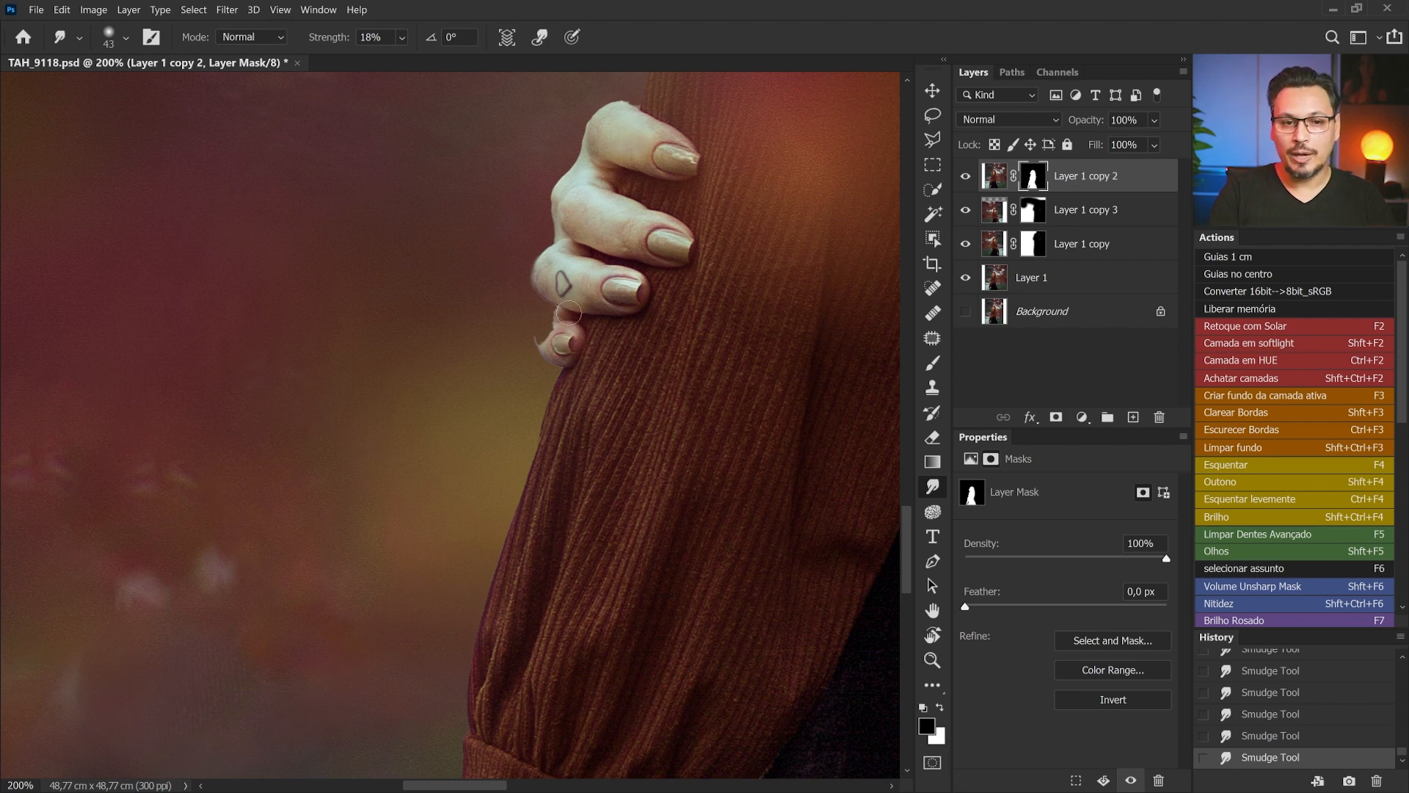
mouse_move(569, 314)
left_mouse_down()
mouse_move(537, 310)
mouse_move(565, 319)
mouse_move(545, 316)
mouse_move(545, 339)
mouse_move(517, 353)
mouse_move(564, 312)
mouse_move(522, 359)
left_mouse_up()
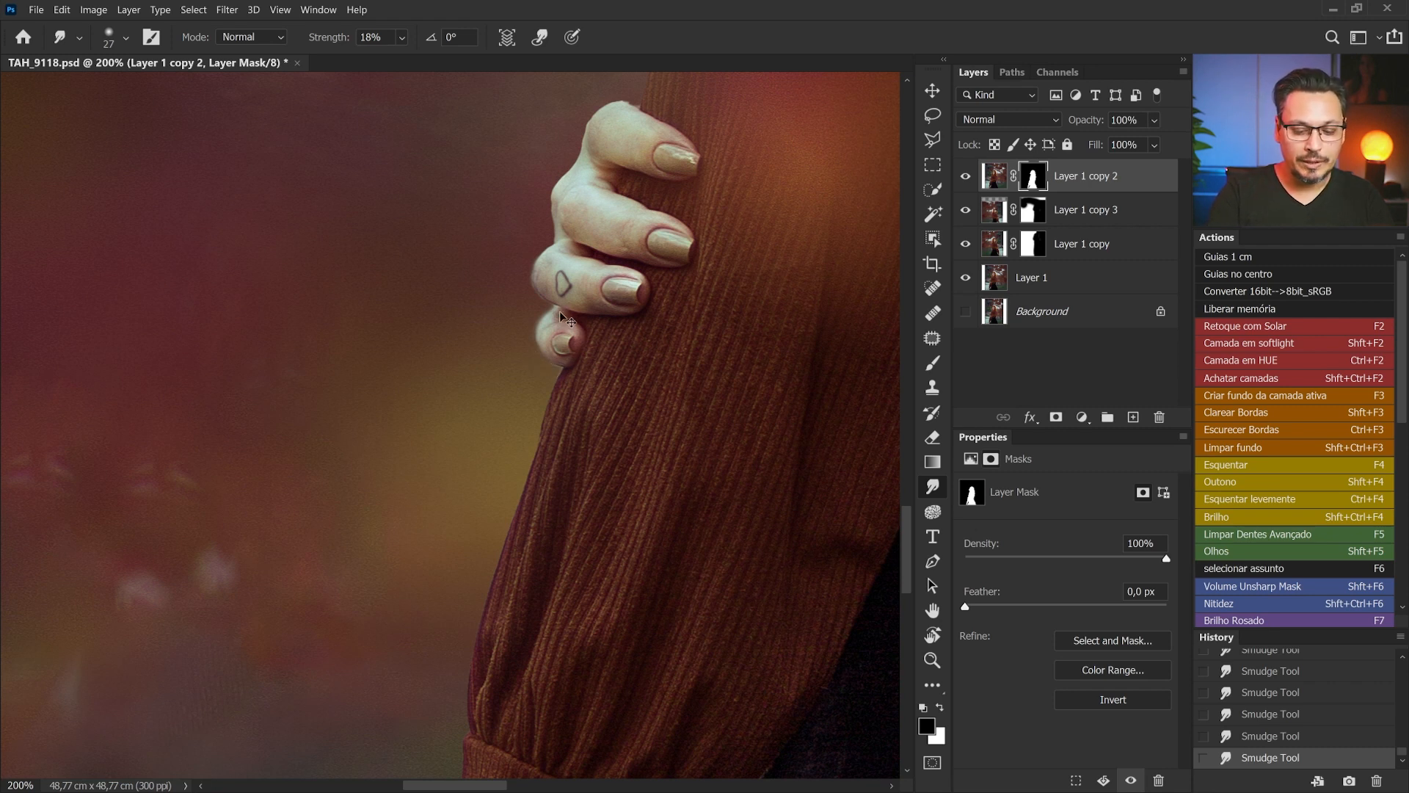
key("ctrl+0")
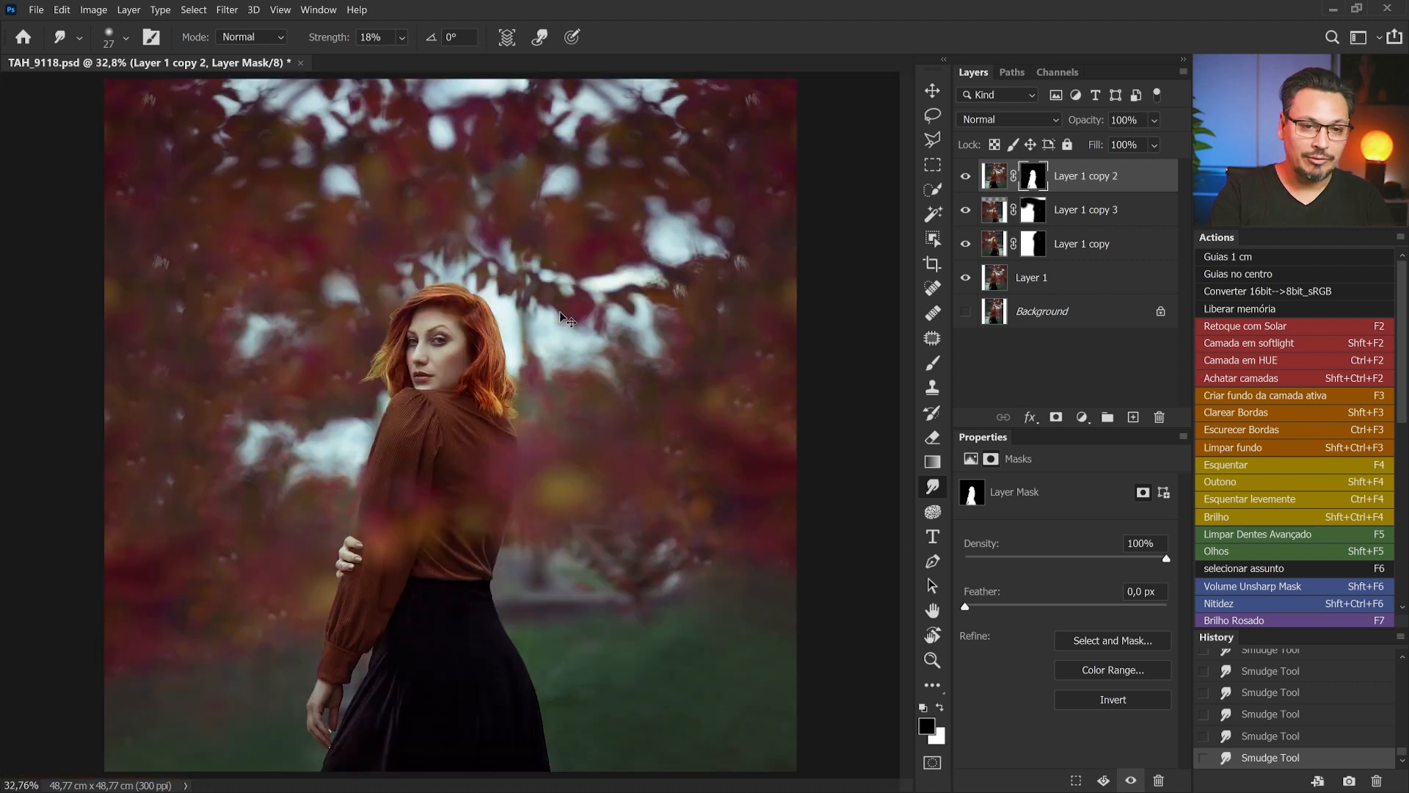
Step: Smudge Layer 1 copy 2's mask over the bright gap between the lowered hand's thumb tip and nearest finger with a 27 px brush
key("ctrl+minus")
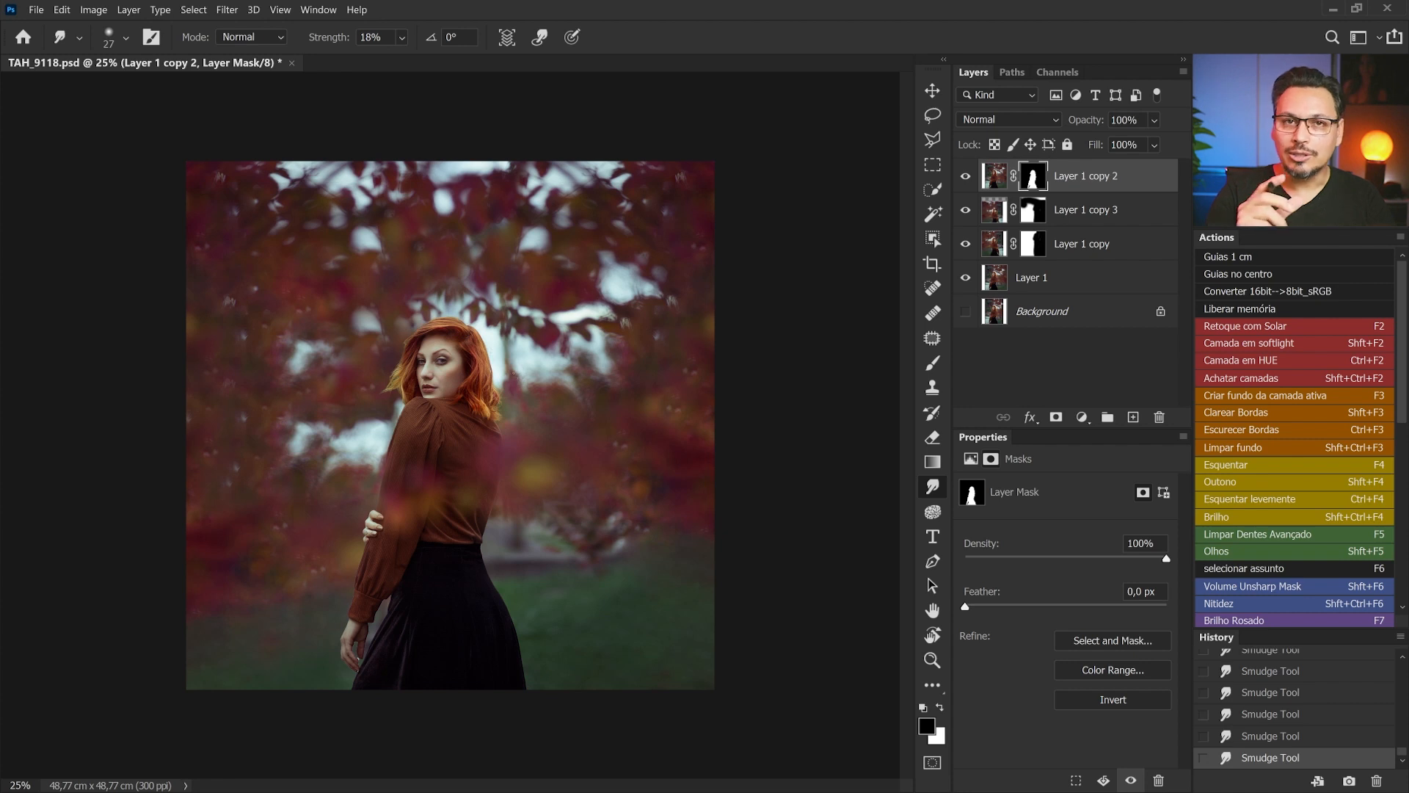
key("ctrl+1")
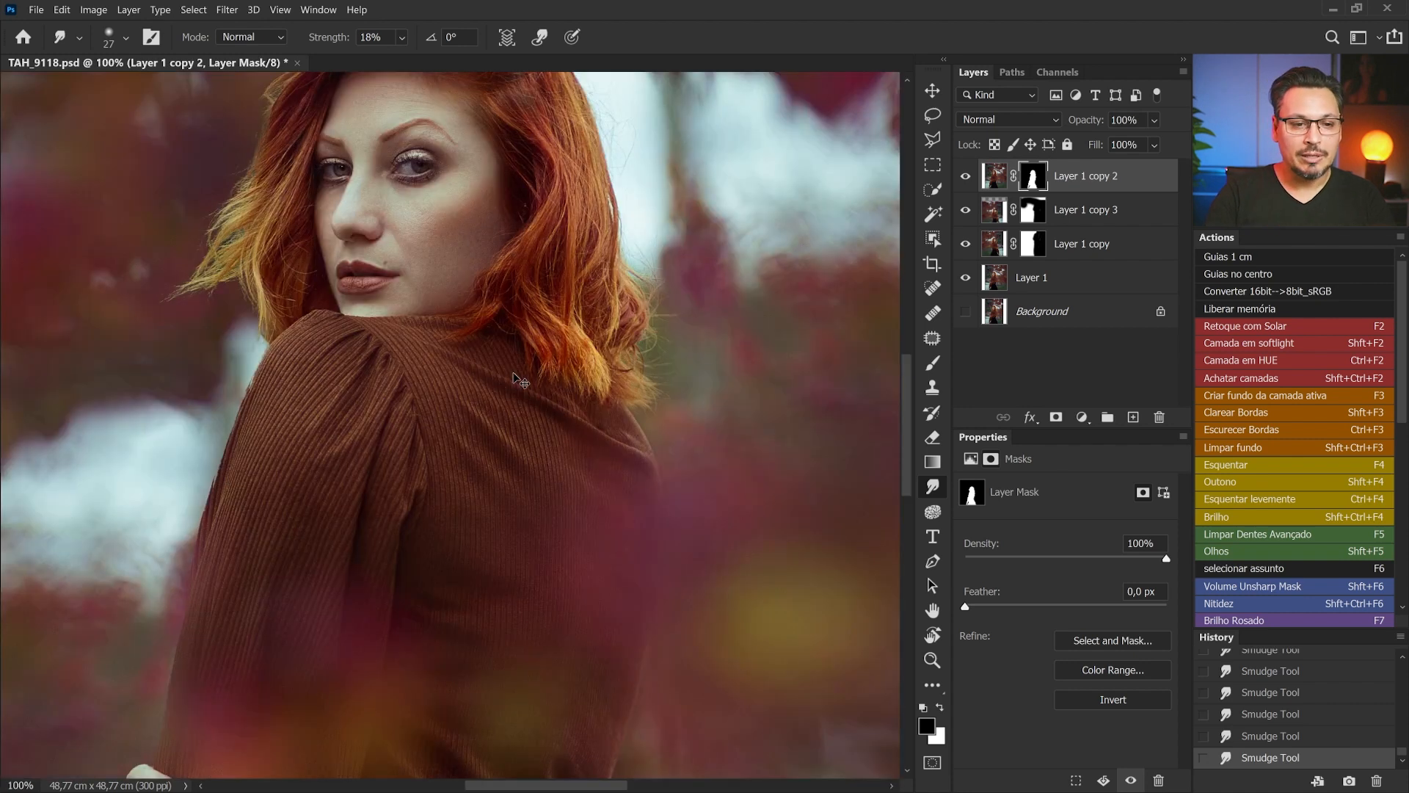
left_click_drag(510, 355, 660, 95)
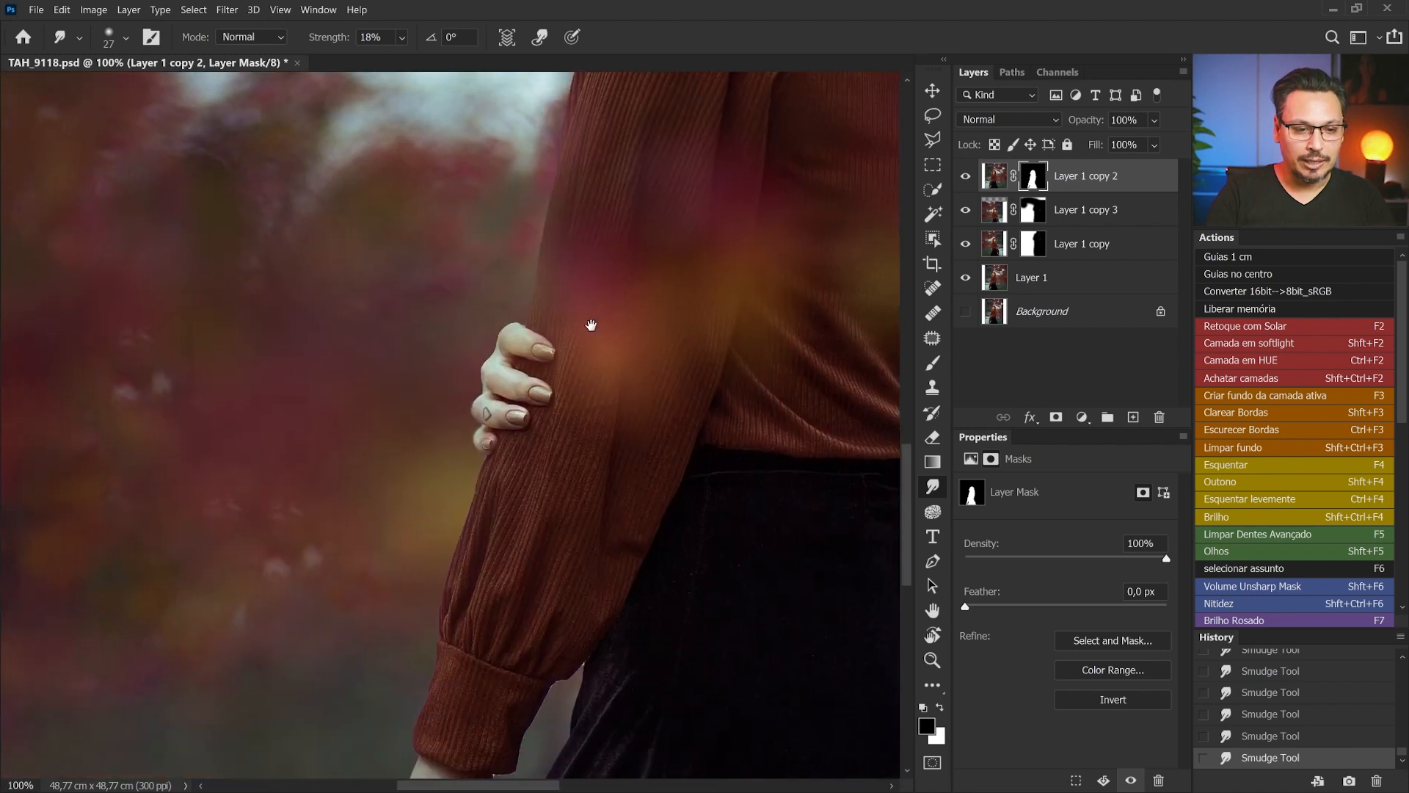
left_click_drag(588, 326, 656, 209)
left_click_drag(532, 410, 547, 338)
key("ctrl+plus")
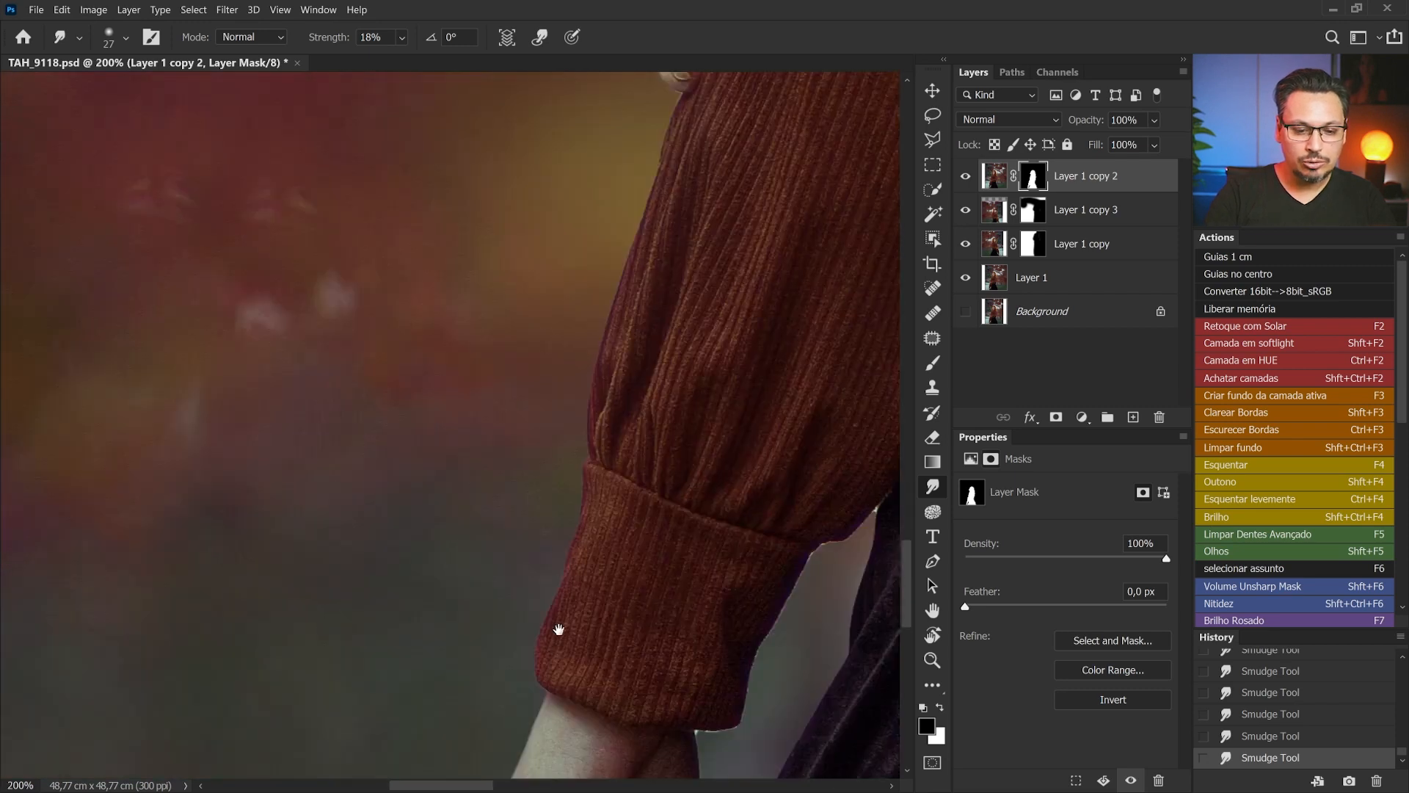
left_click_drag(560, 651, 431, 335)
left_click_drag(536, 479, 530, 343)
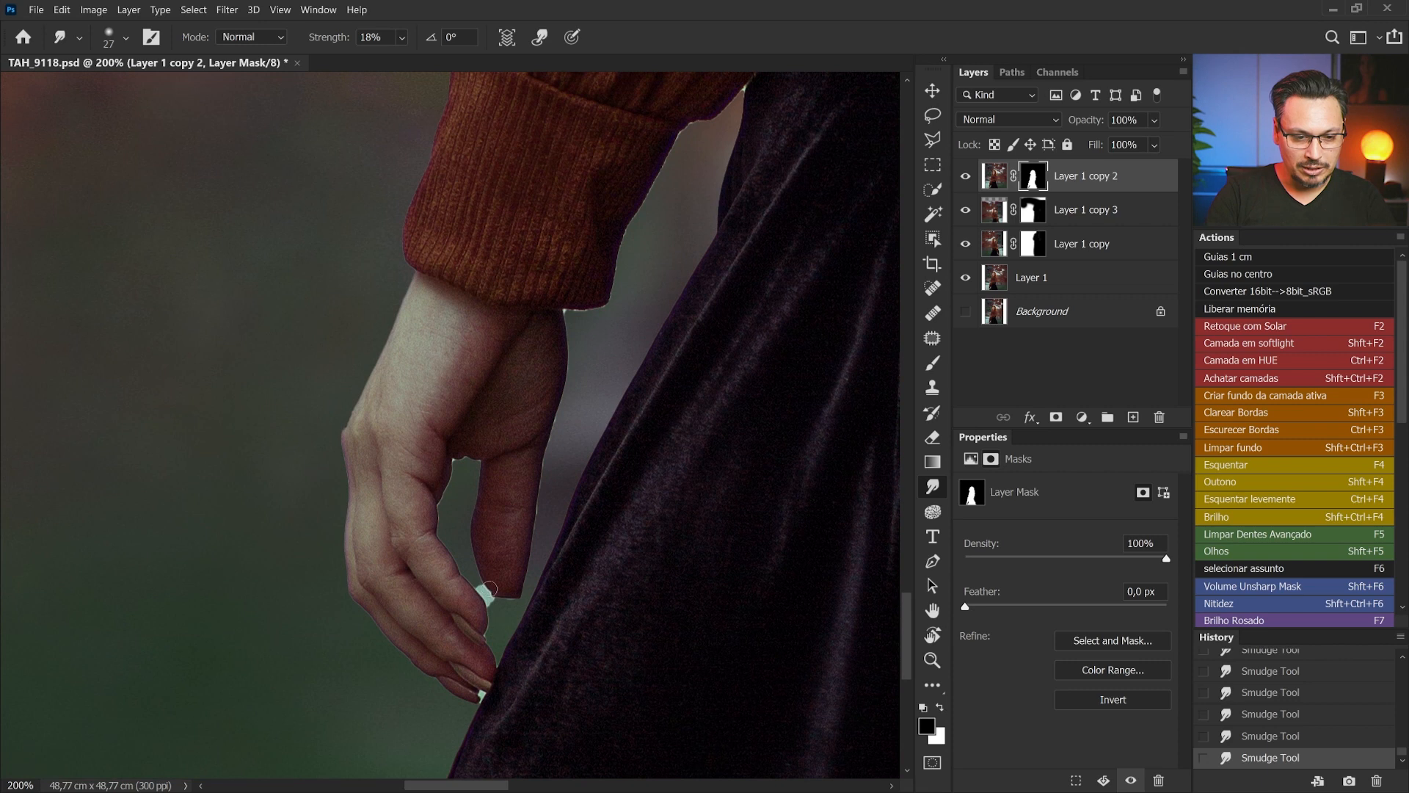
key("ctrl+plus")
key("ctrl+plus")
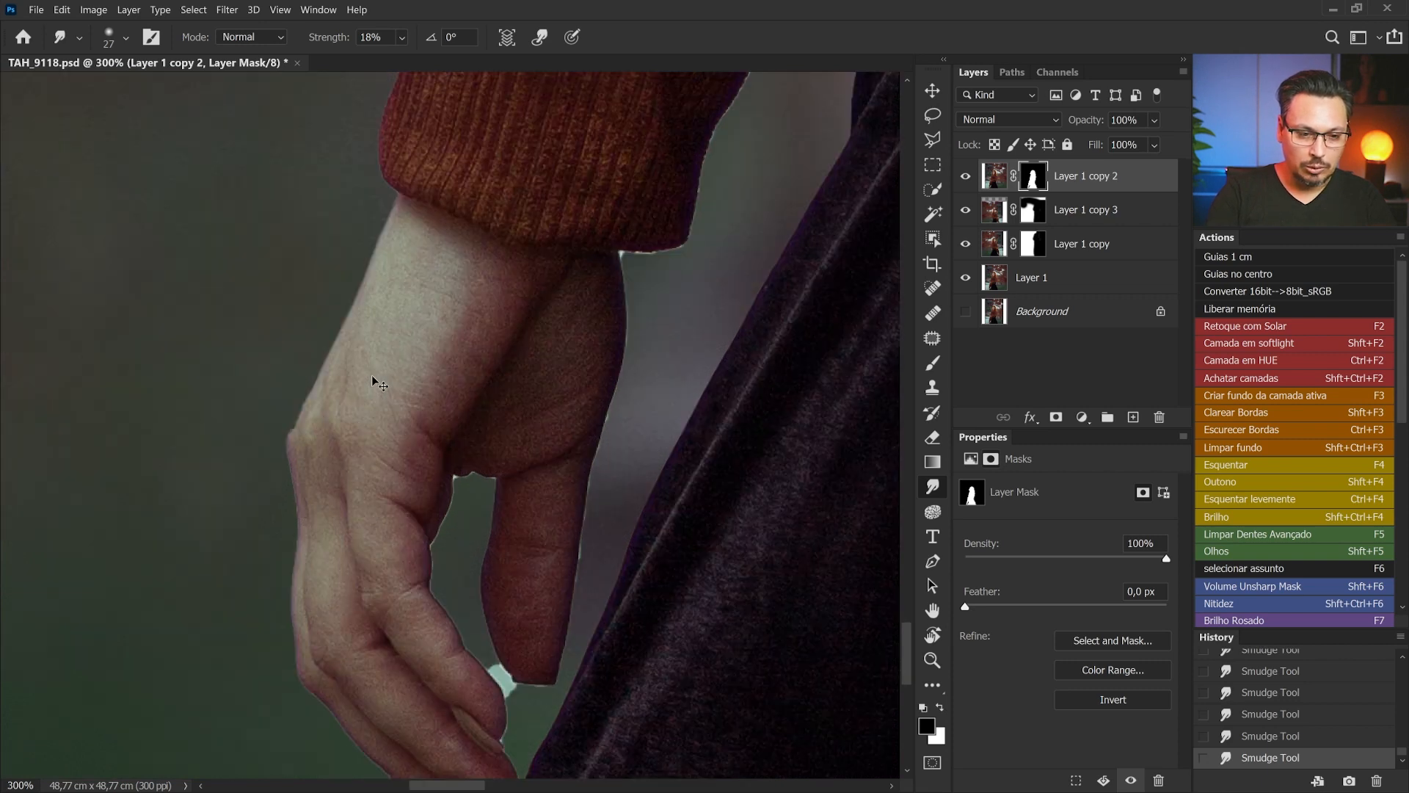
left_click_drag(605, 506, 631, 292)
mouse_move(523, 518)
left_mouse_down()
mouse_move(576, 585)
mouse_move(555, 563)
left_mouse_up()
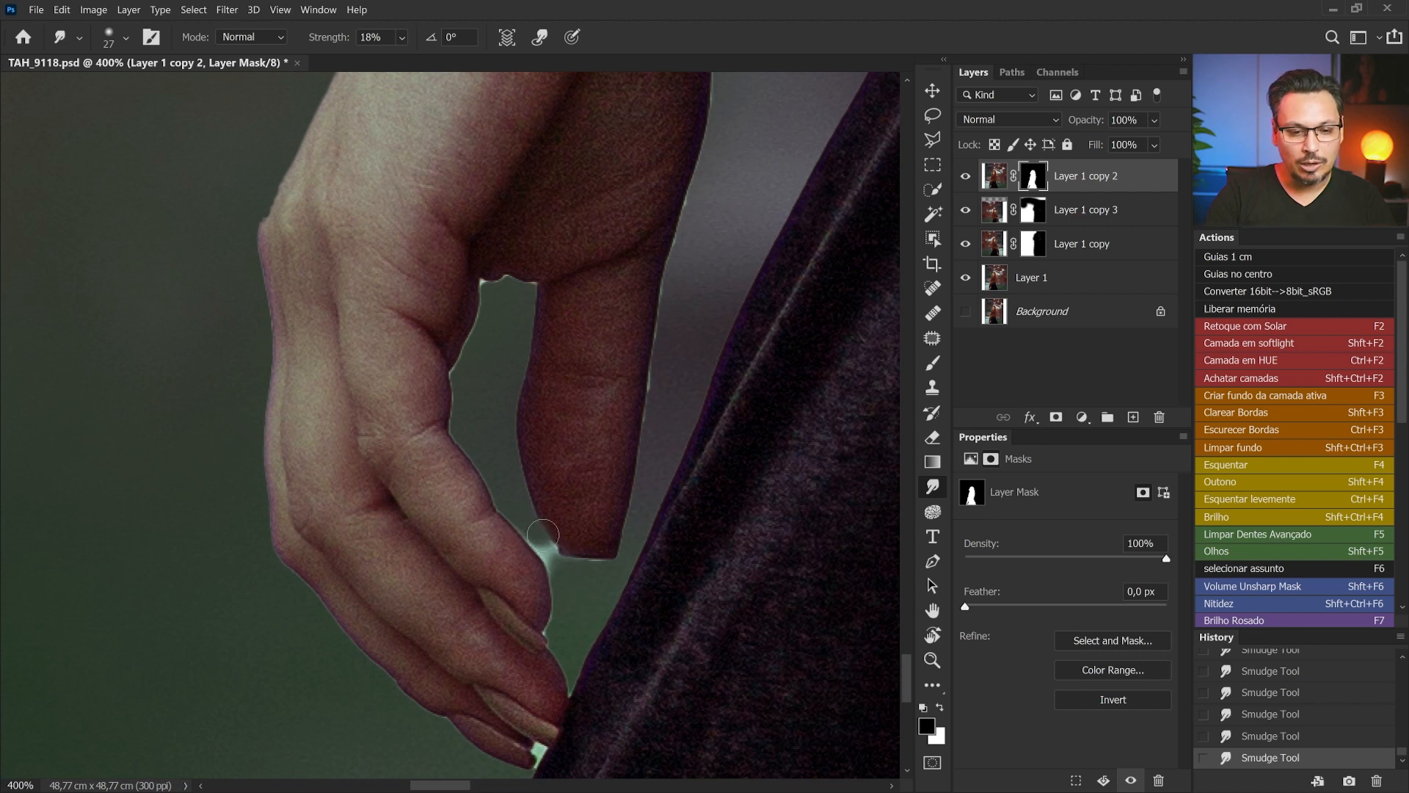
left_click_drag(544, 541, 562, 570)
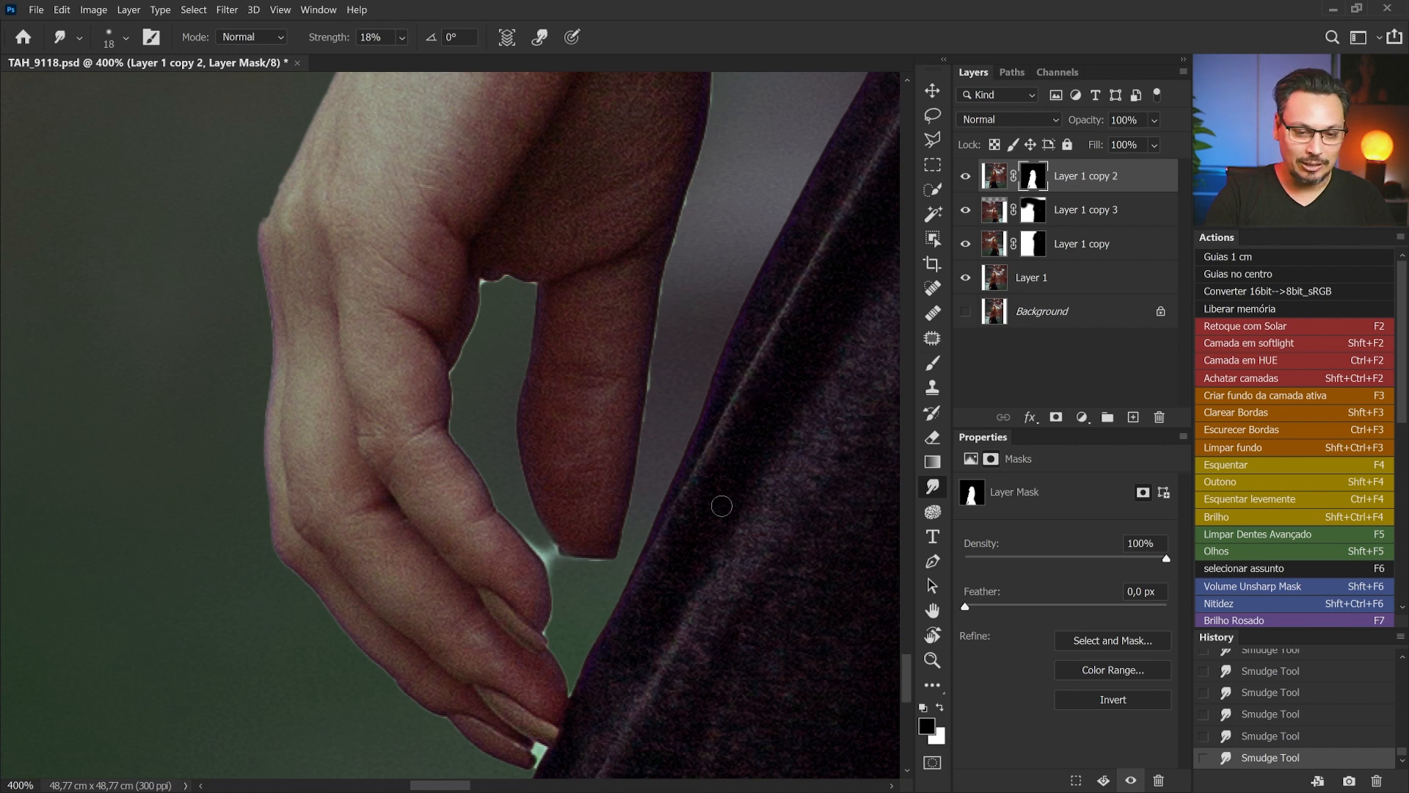
Step: Paint black on the mask with a 5 px soft brush to hide the bright patch between the lowest fingertips and the skirt
left_click_drag(598, 645, 660, 465)
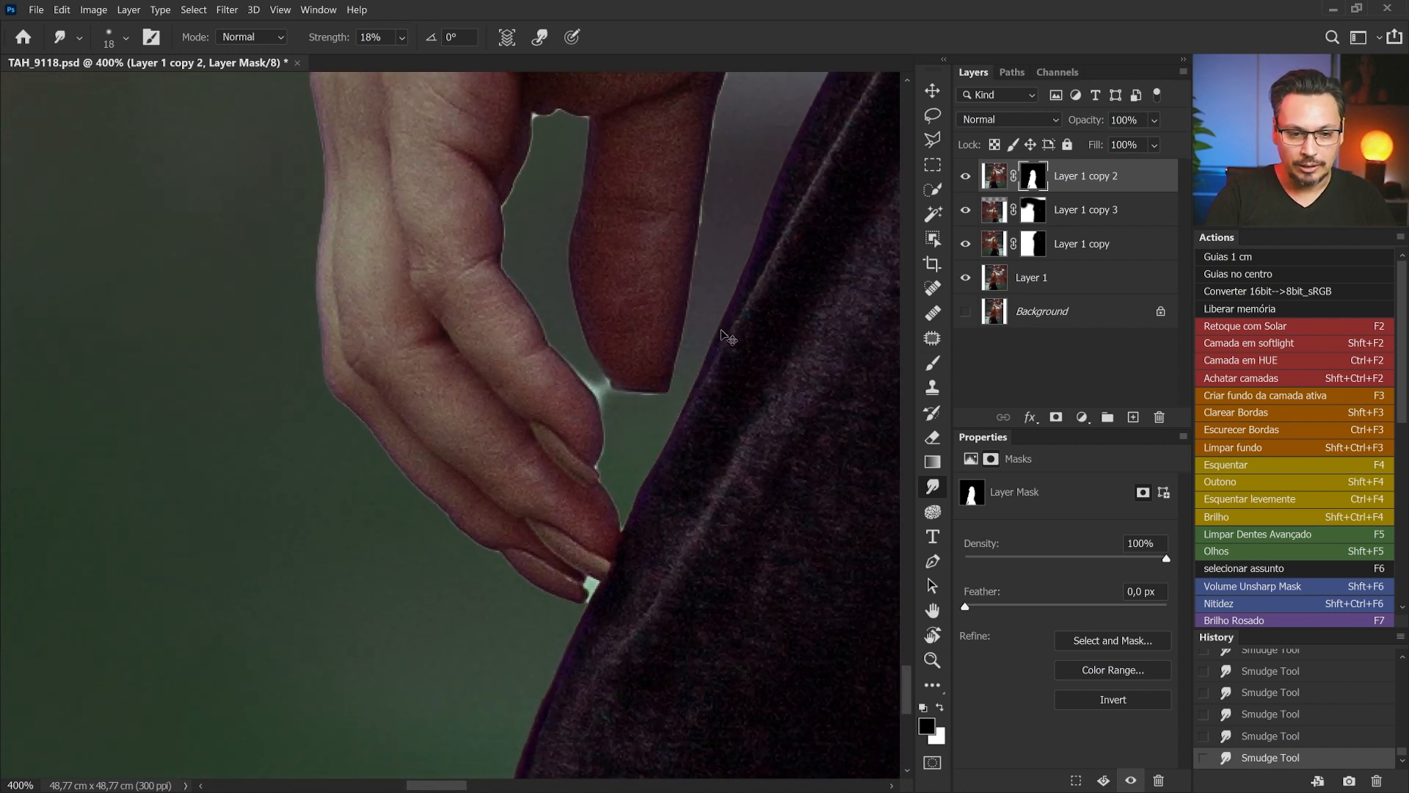
key("ctrl+plus")
scroll(629, 462, "down", 2)
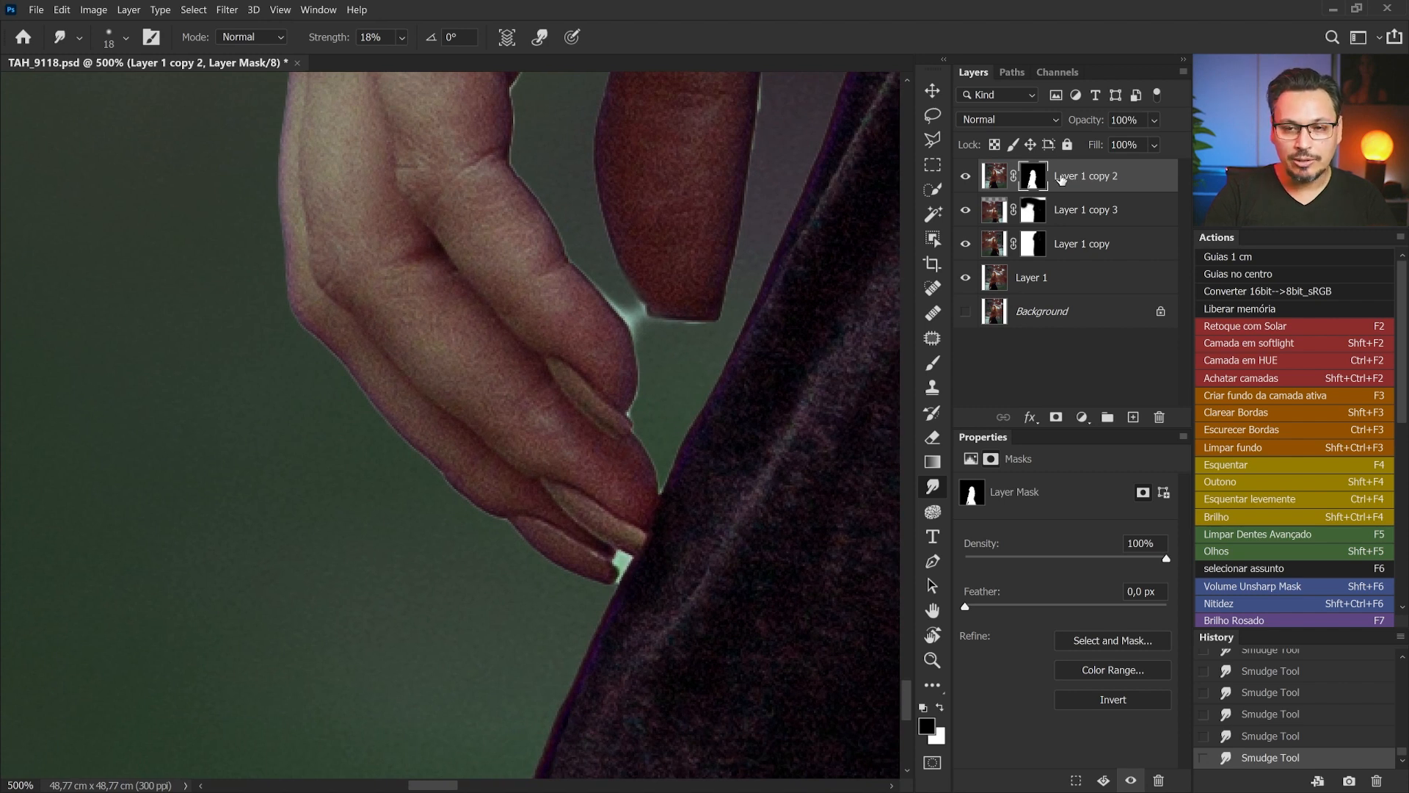
left_click(931, 364)
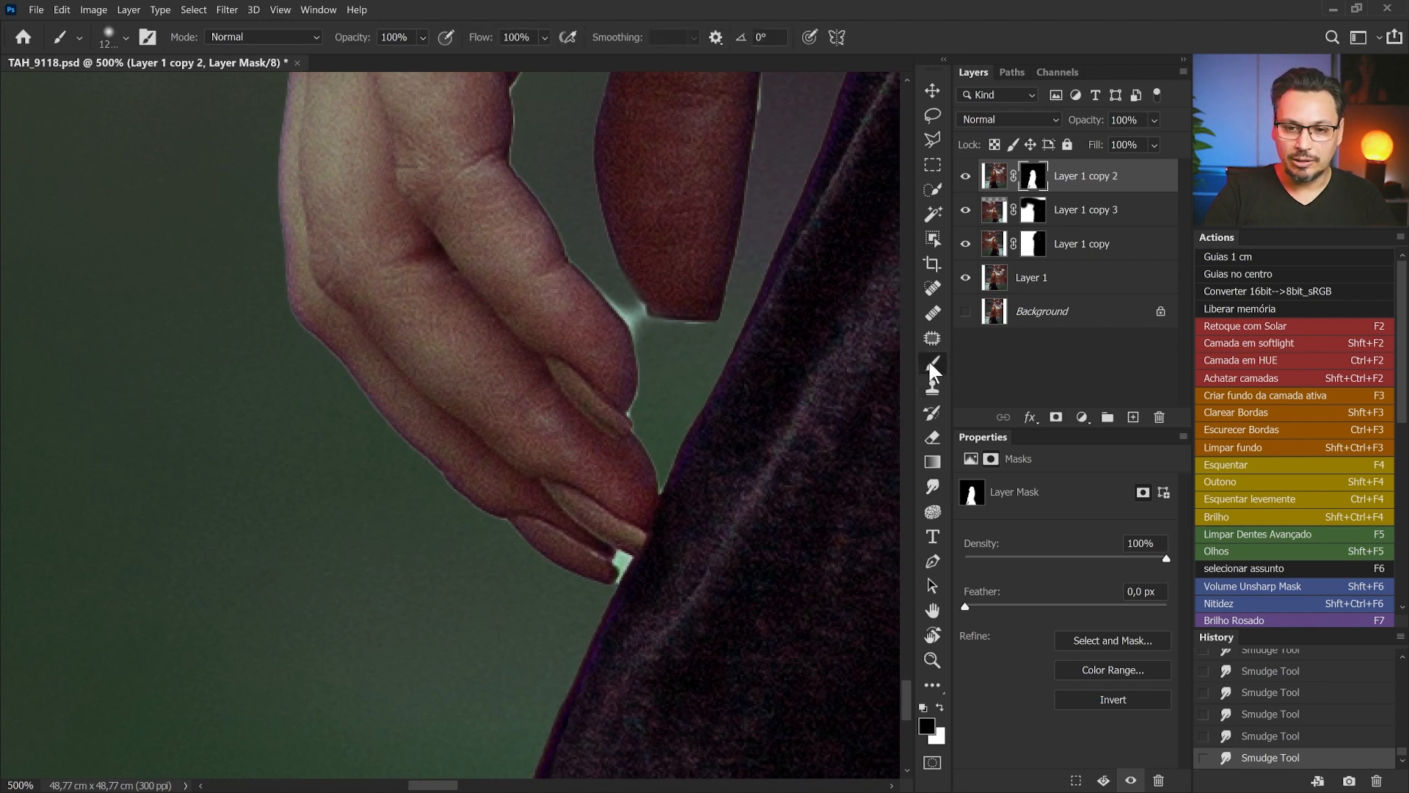
right_click(614, 574)
left_click(711, 549)
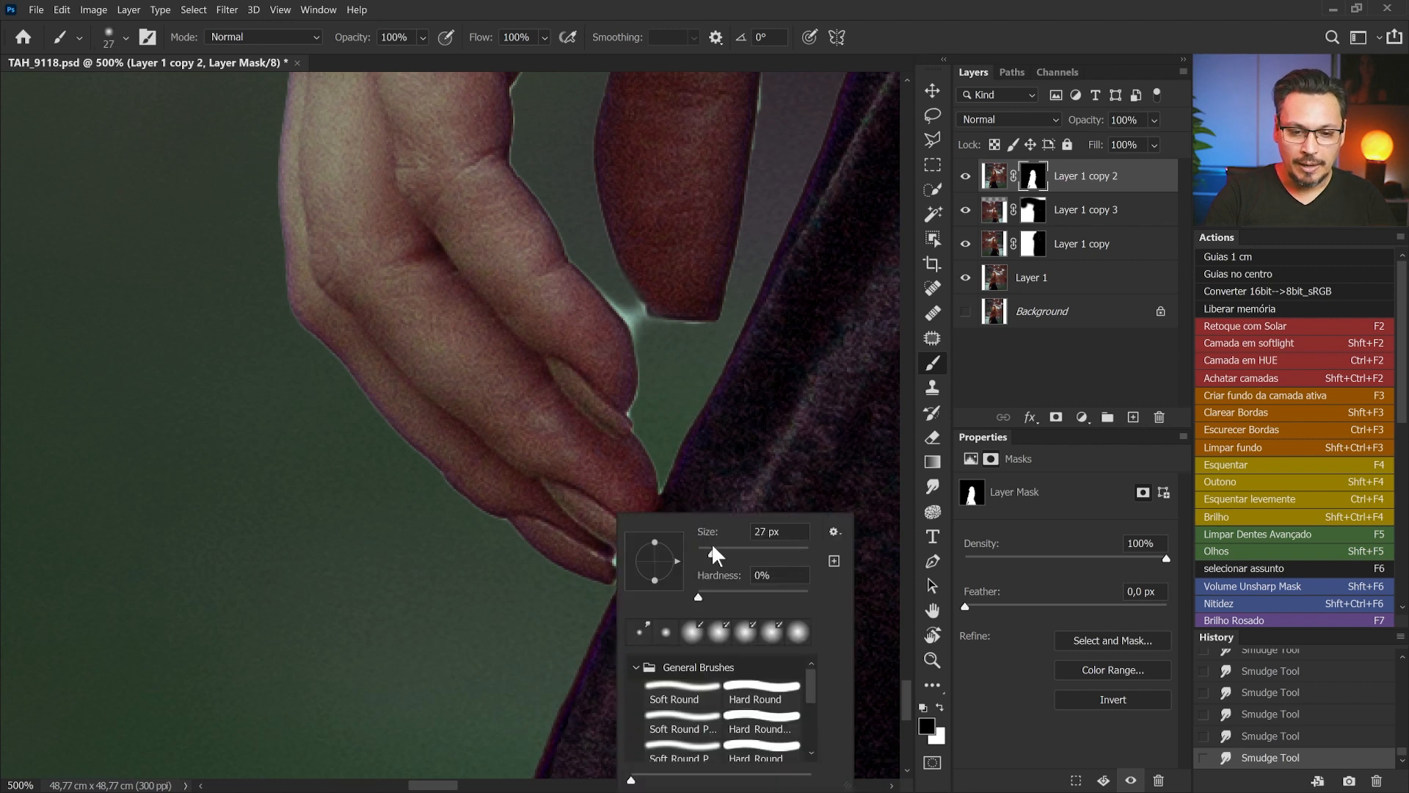
right_click(592, 590, "alt")
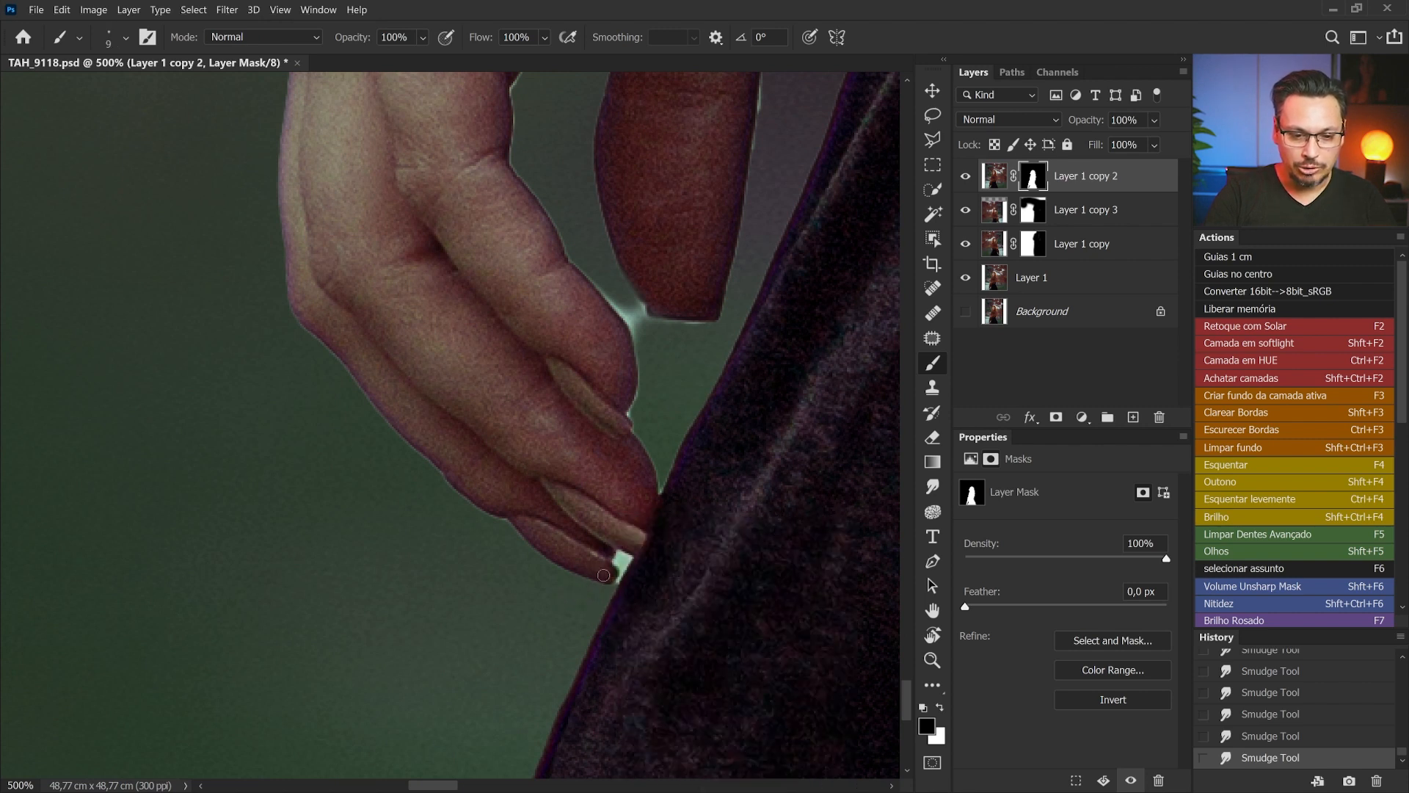
right_click(605, 558)
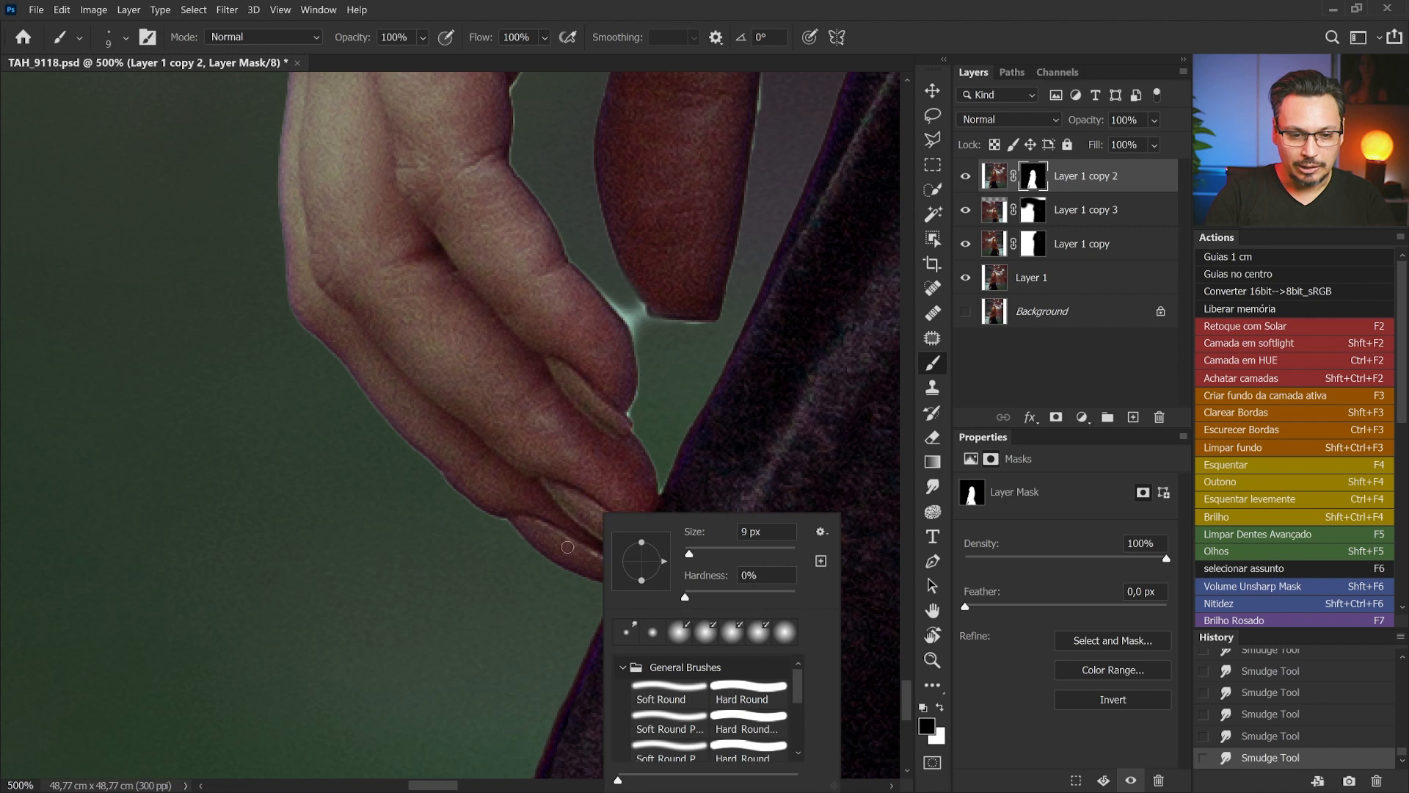
left_click(601, 585)
key("x")
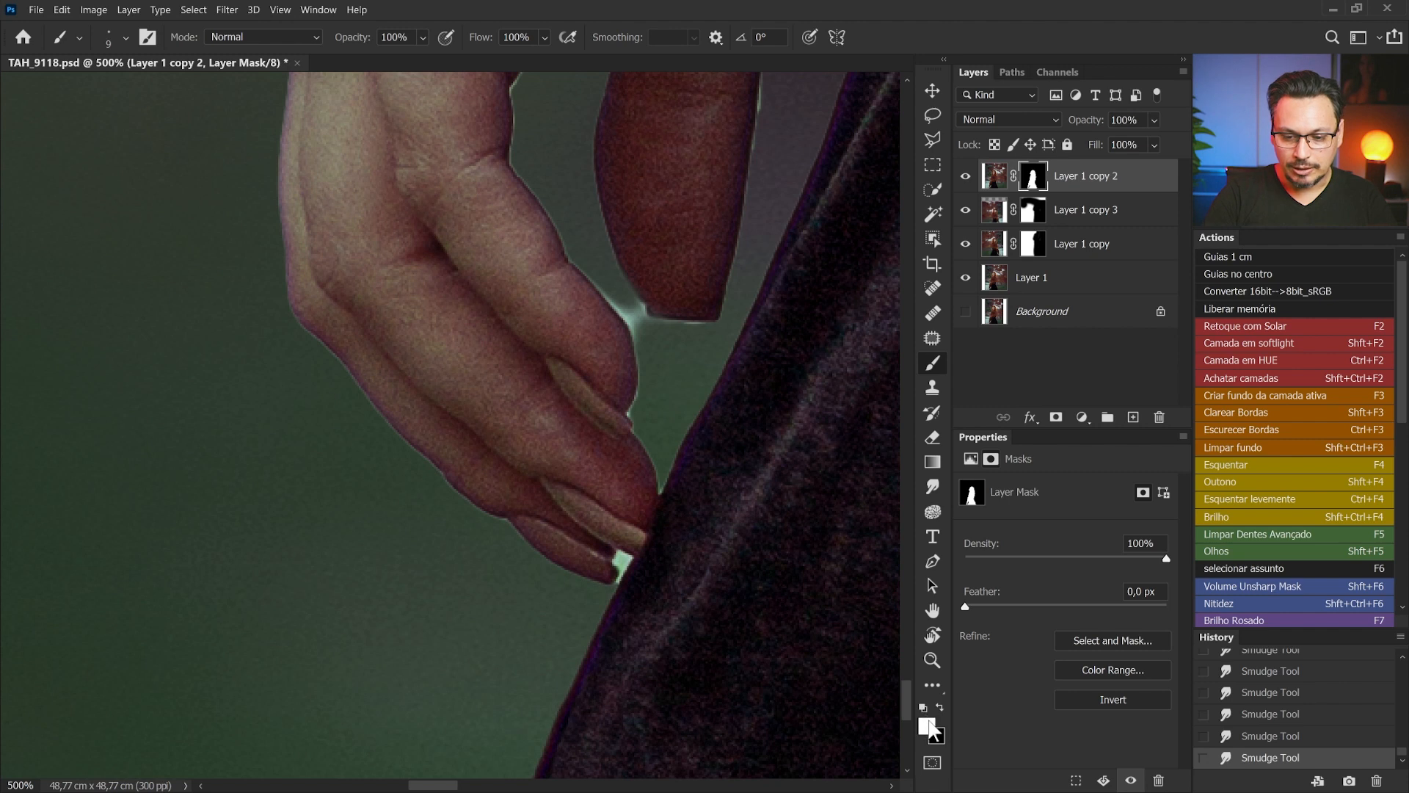
left_click_drag(612, 590, 606, 587)
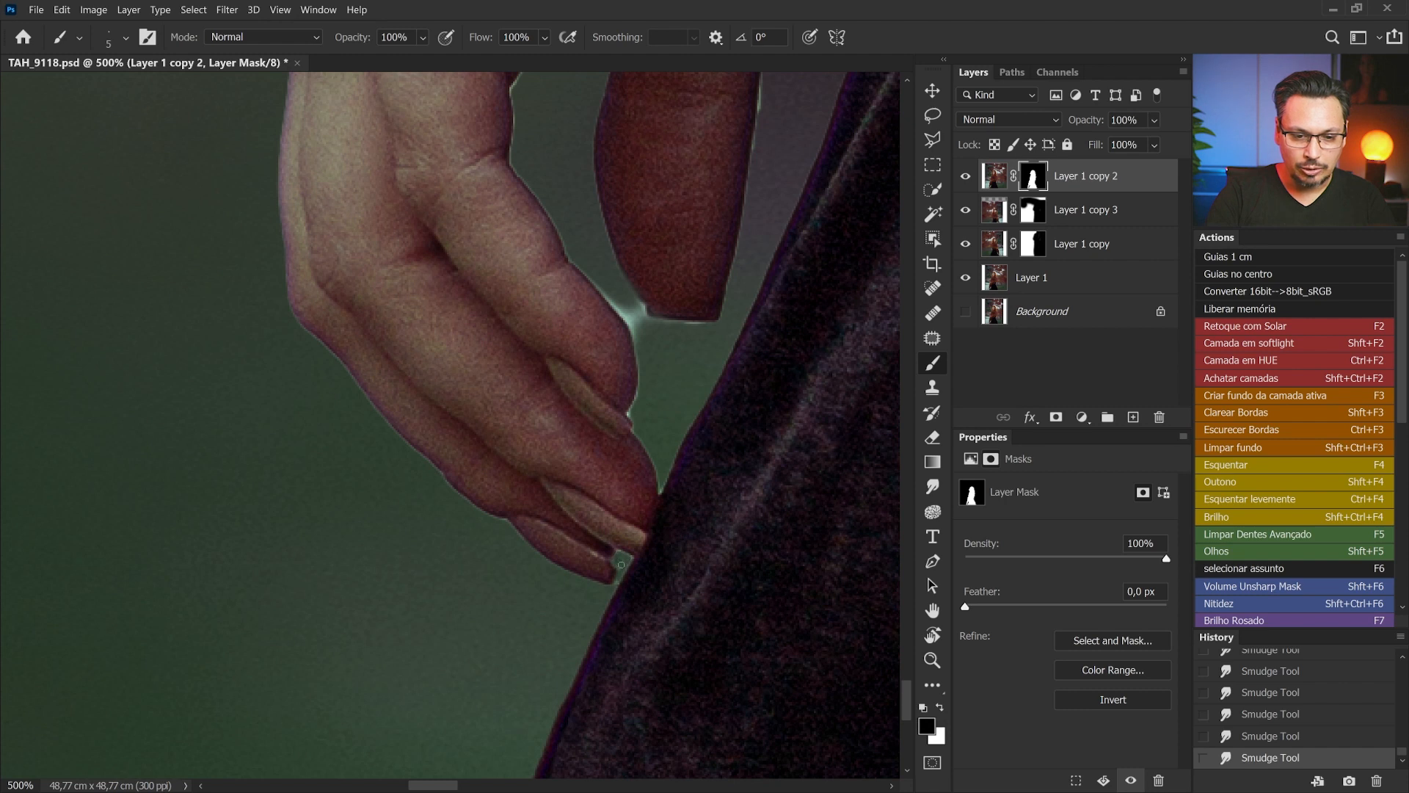
left_click(617, 583)
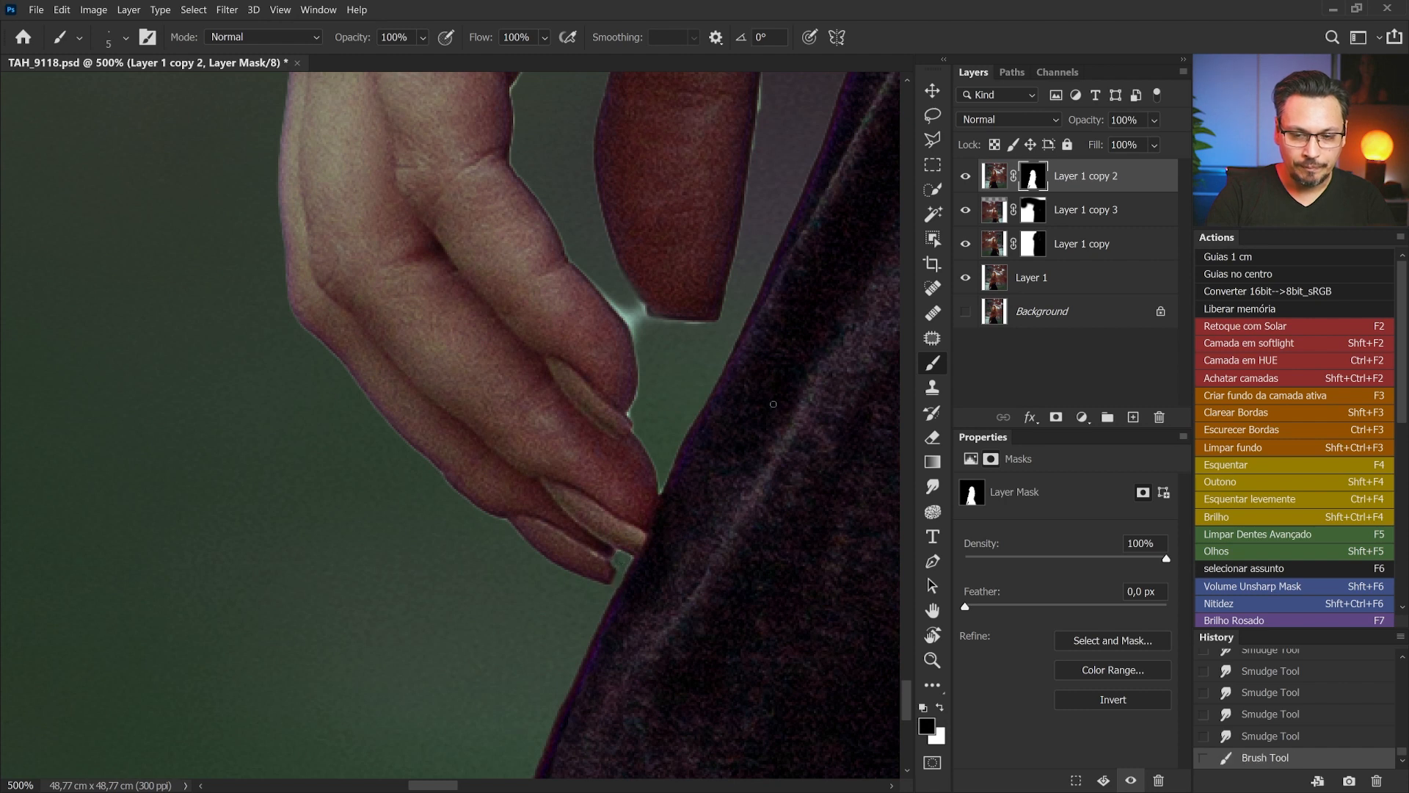
Step: Smudge the mask edges around the lowered hand's fingertips and thumb tip with 9 px and 13 px brushes at 18% strength
left_click(934, 487)
left_click_drag(626, 560, 621, 564)
mouse_move(625, 559)
left_mouse_down()
mouse_move(598, 557)
mouse_move(624, 560)
left_mouse_up()
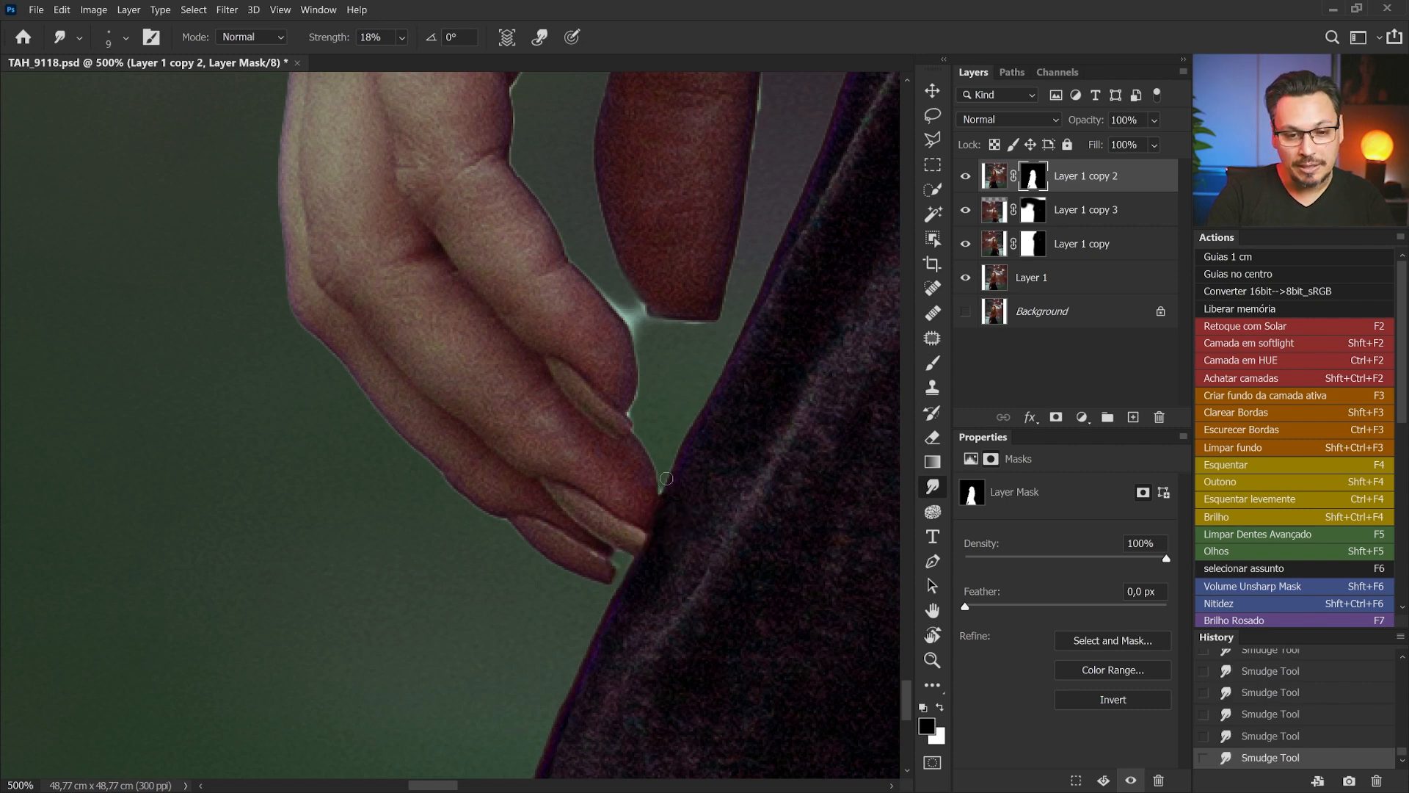
right_click(643, 384)
left_click_drag(652, 361, 661, 358)
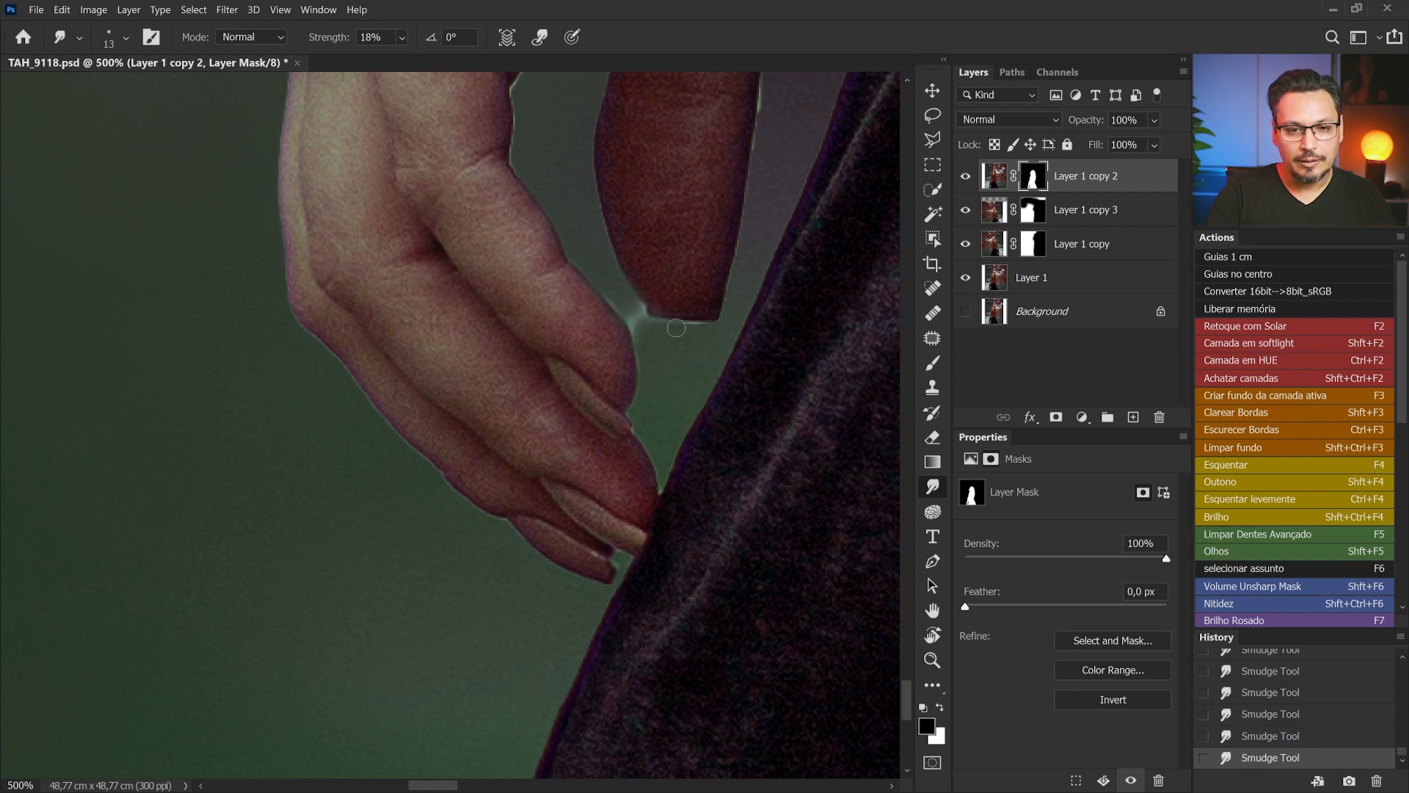
Step: Raise the Smudge strength to 31% and smudge away the light mask fringe around the opening between thumb and fingers
left_click_drag(718, 270, 673, 345)
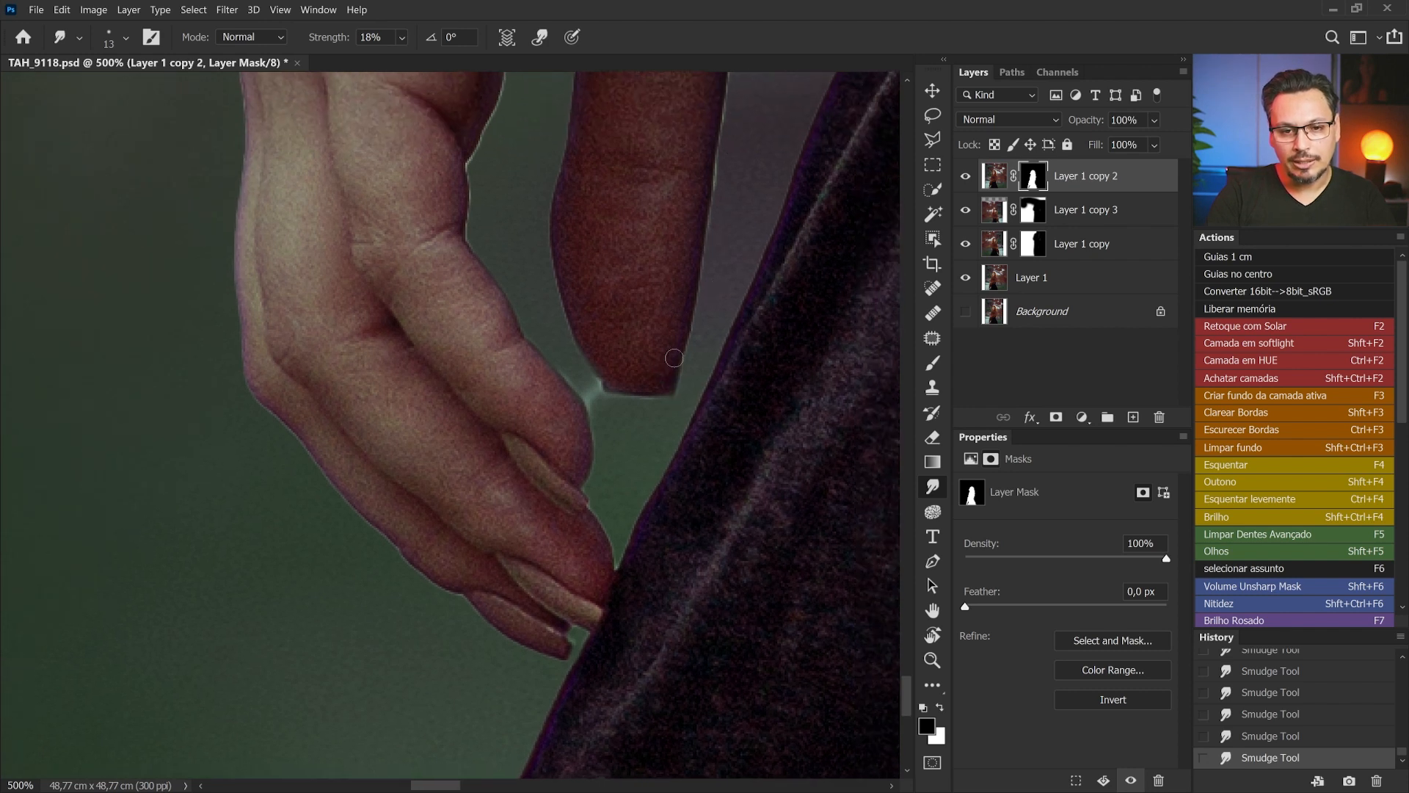
left_click_drag(710, 193, 630, 420)
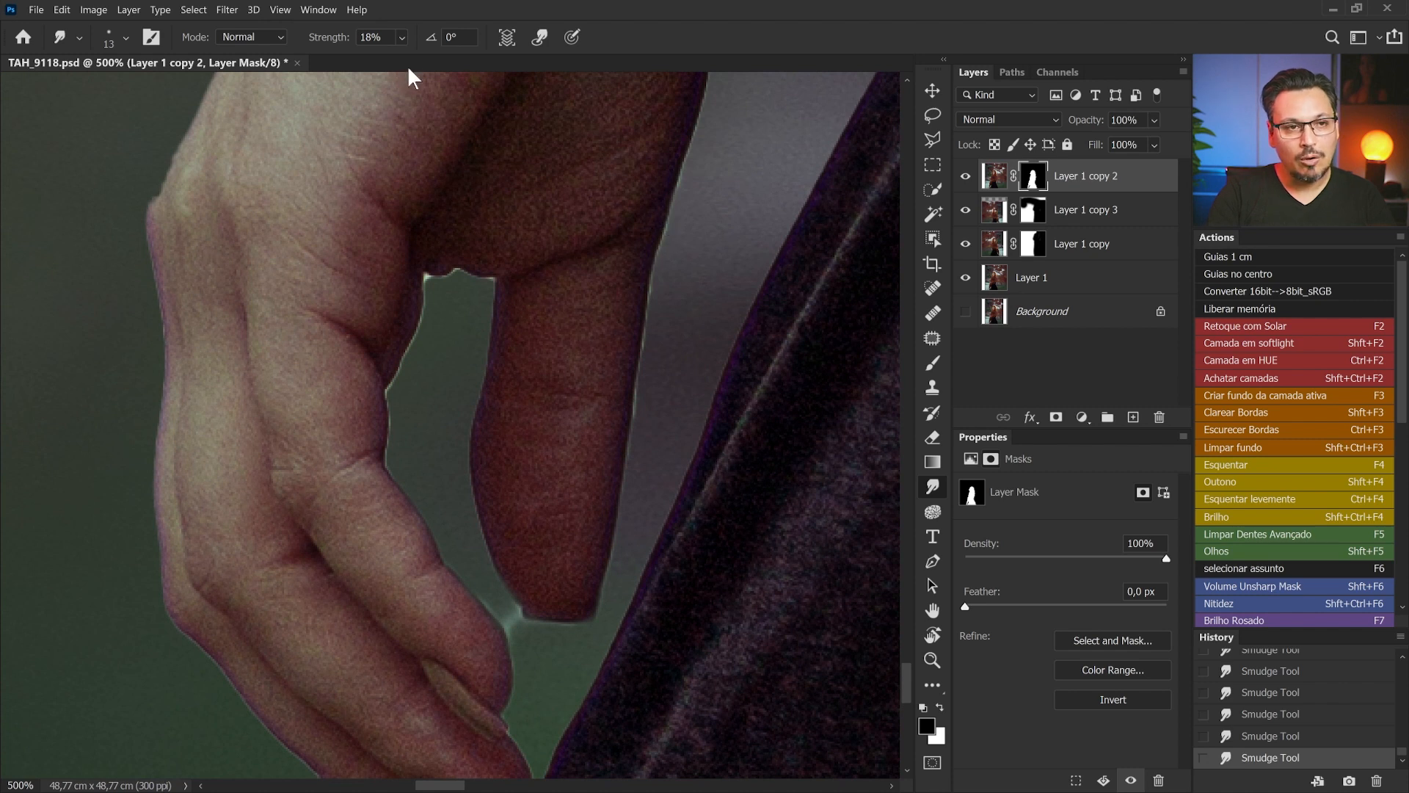
left_click(403, 37)
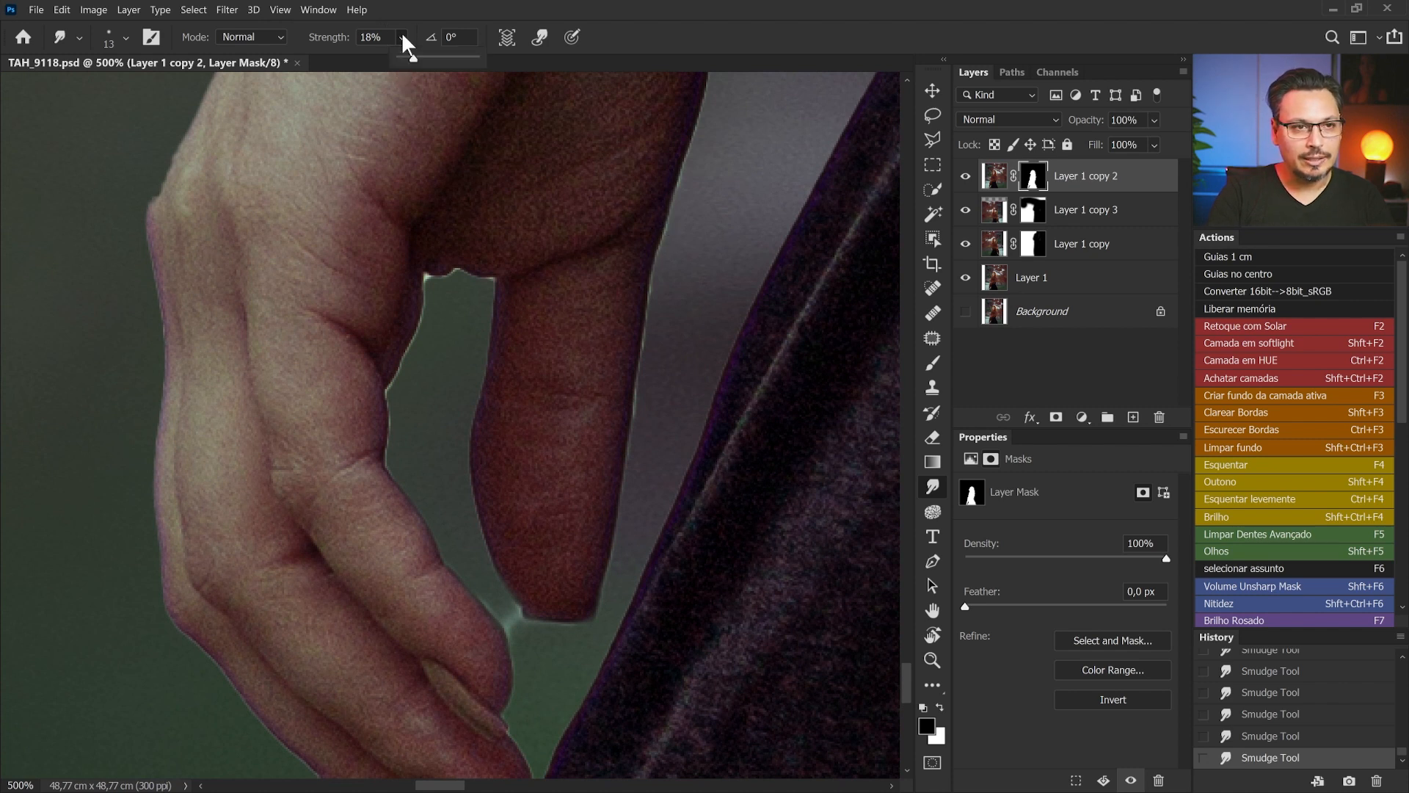
left_click(425, 56)
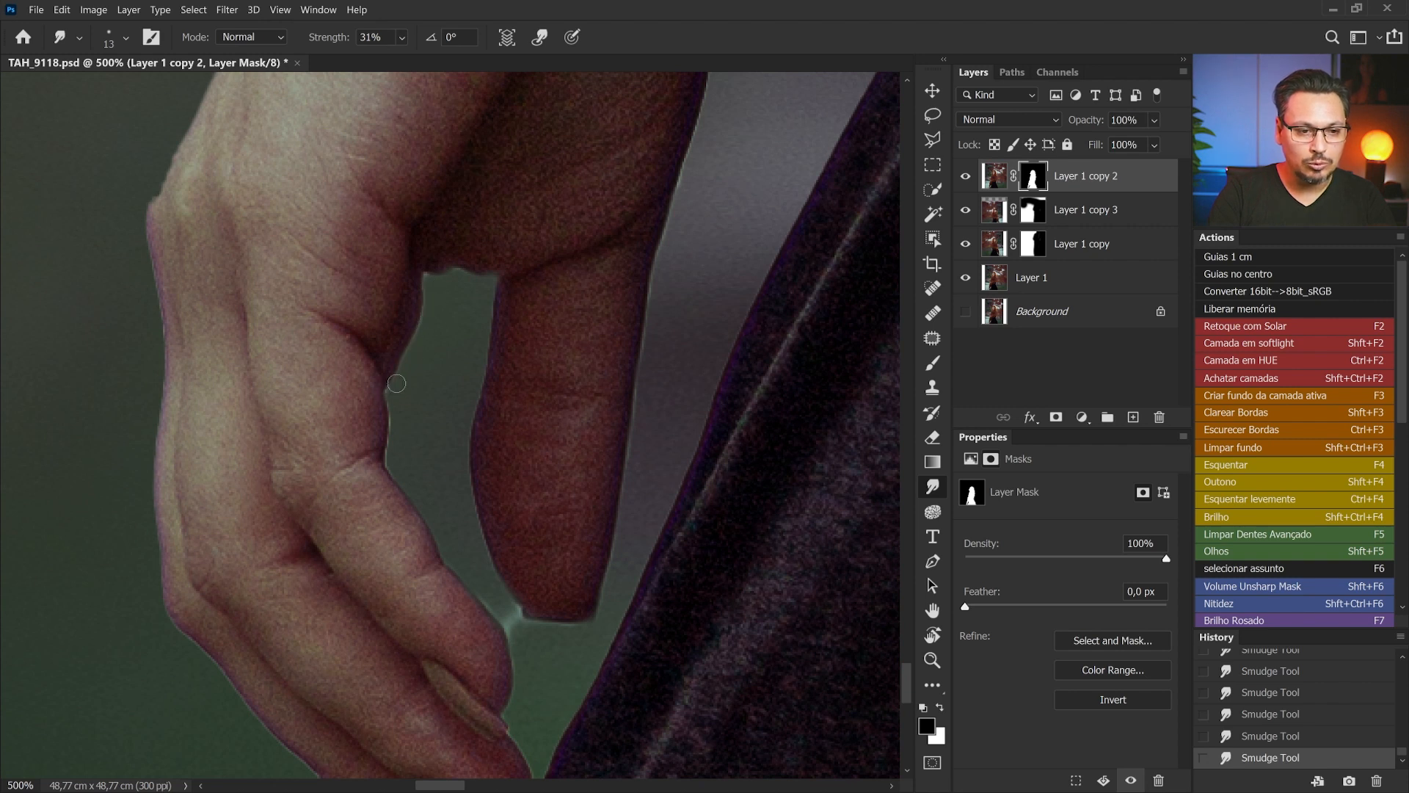
left_click_drag(431, 483, 466, 372)
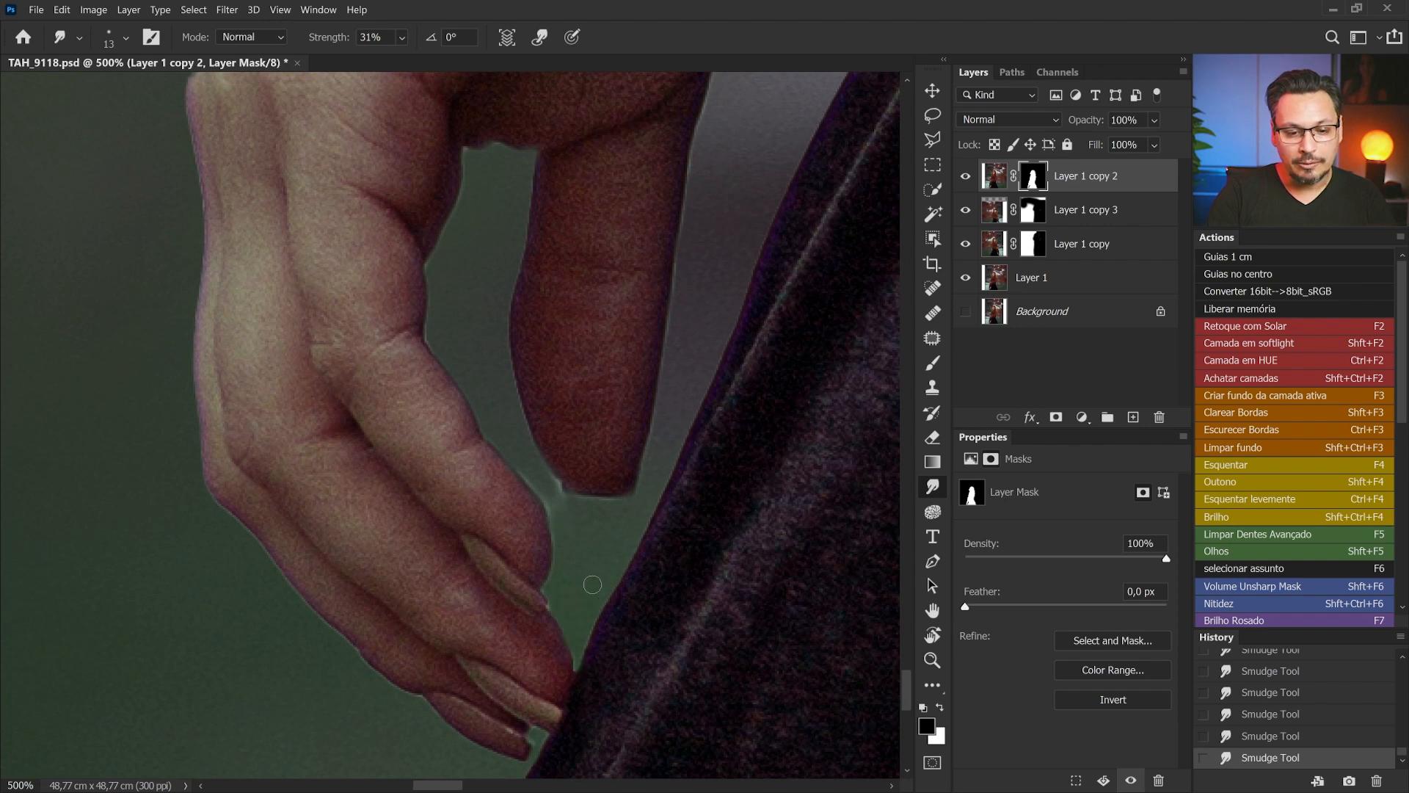
Step: Examine the subject's mask edges along the hair, shoulder, back, skirt and lowered hand for remaining flaws
key("ctrl+minus")
key("ctrl+1")
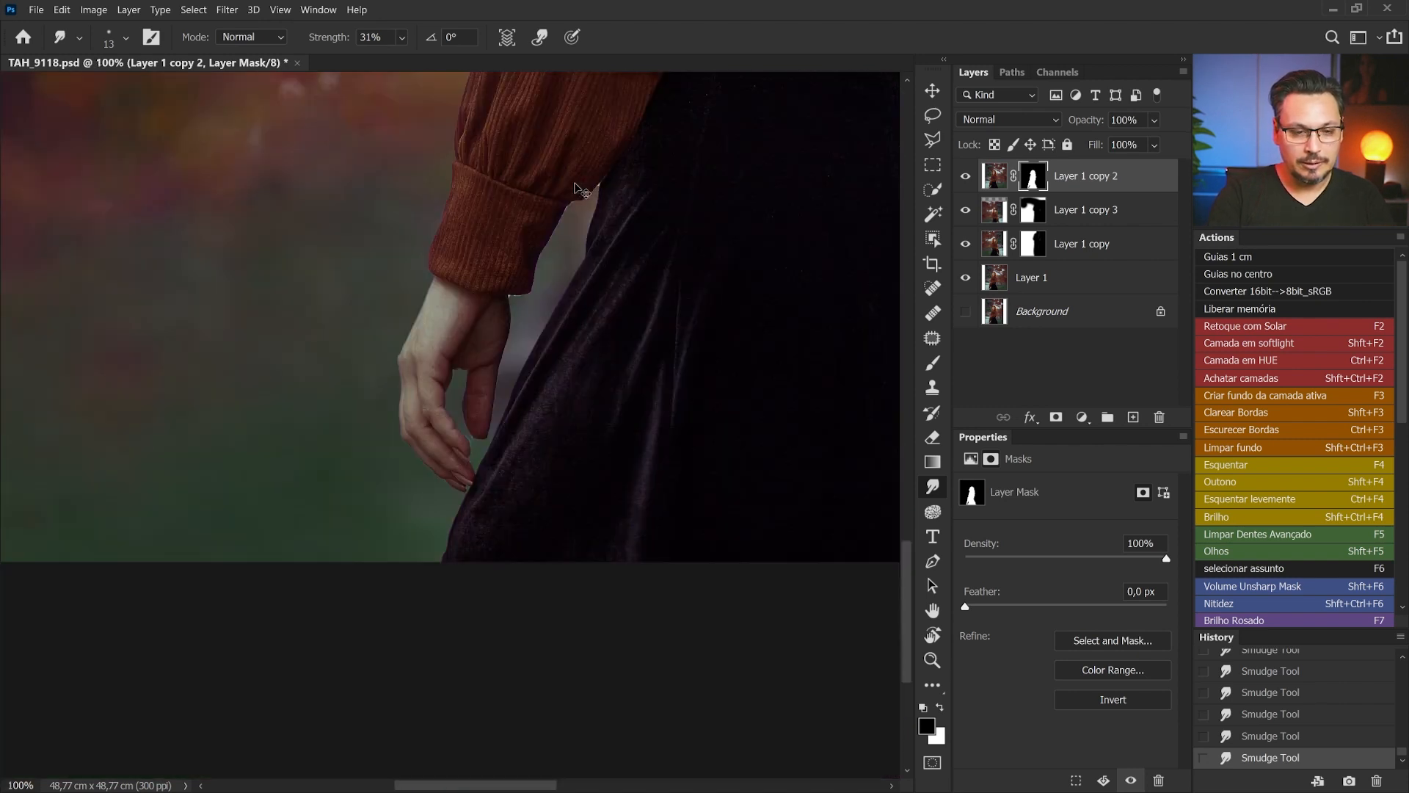
key("ctrl+0")
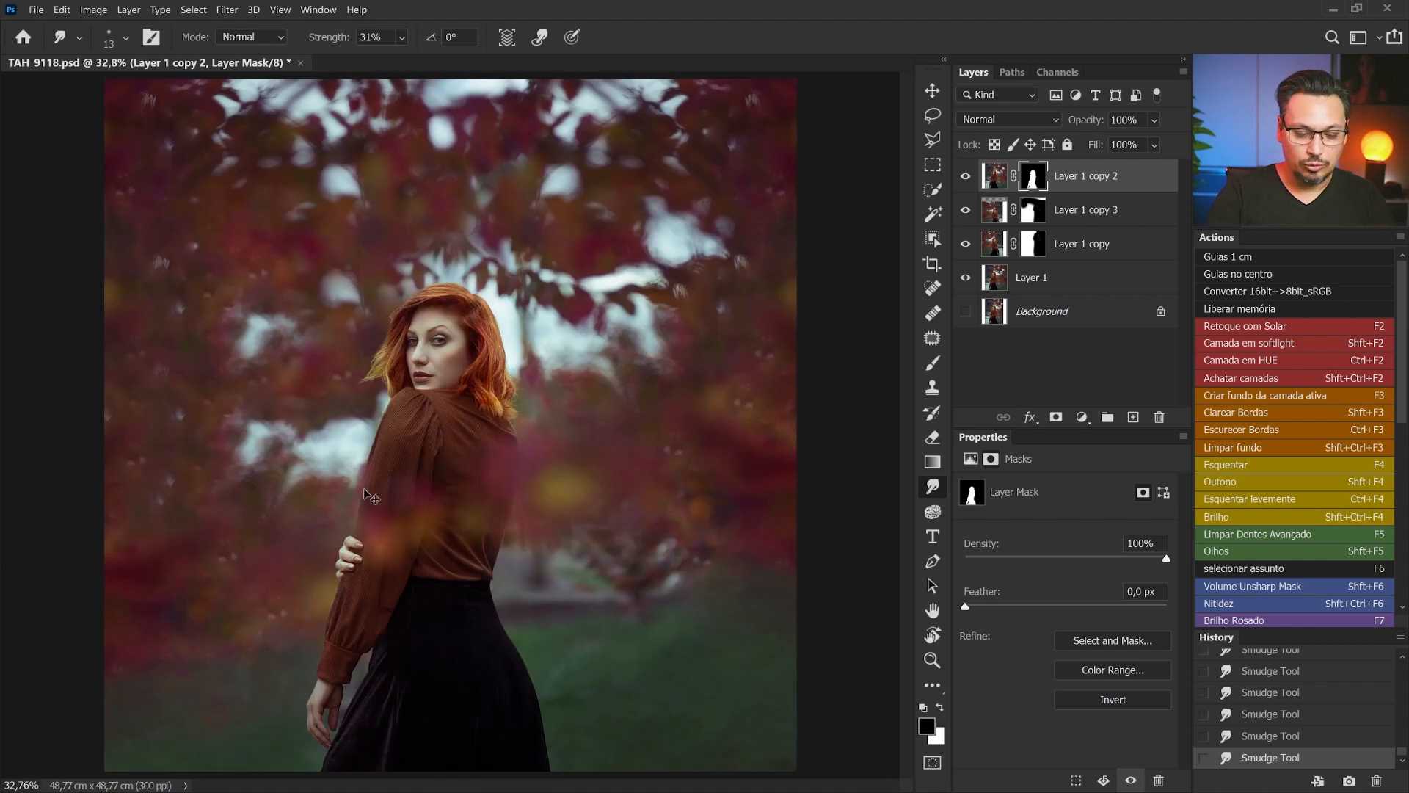
scroll(371, 497, "up", 7)
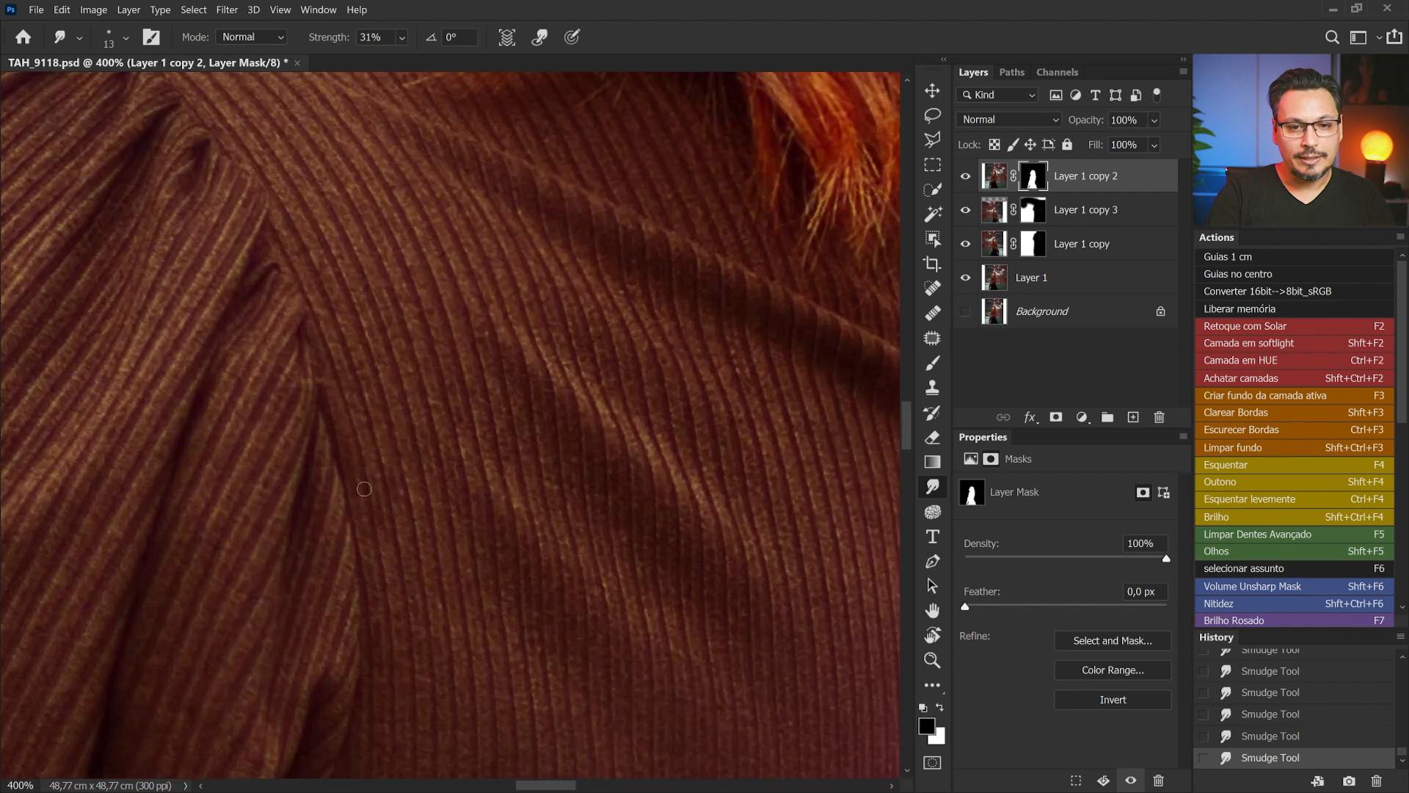
scroll(471, 377, "up", 10)
scroll(550, 396, "left", 5)
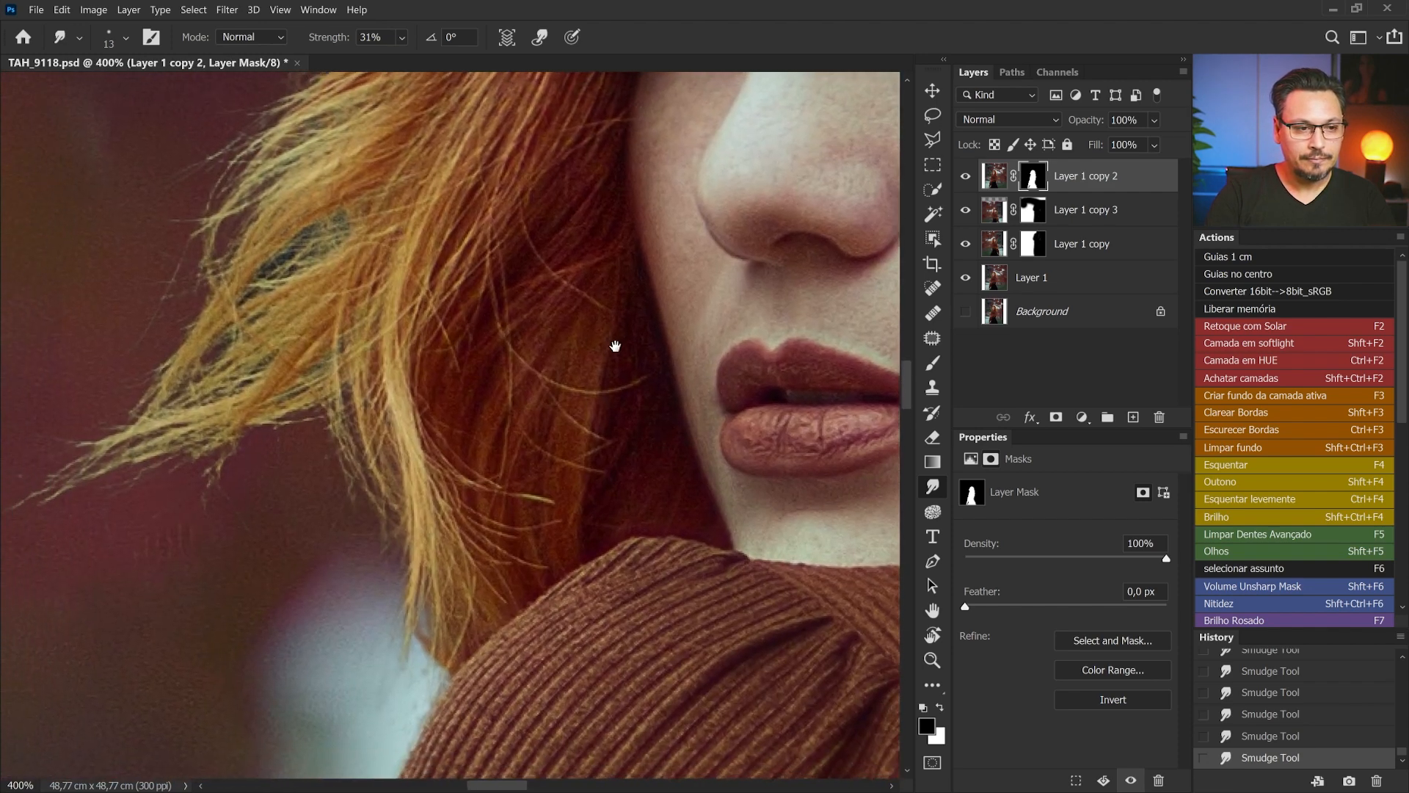
scroll(507, 445, "right", 3)
scroll(478, 478, "up", 12)
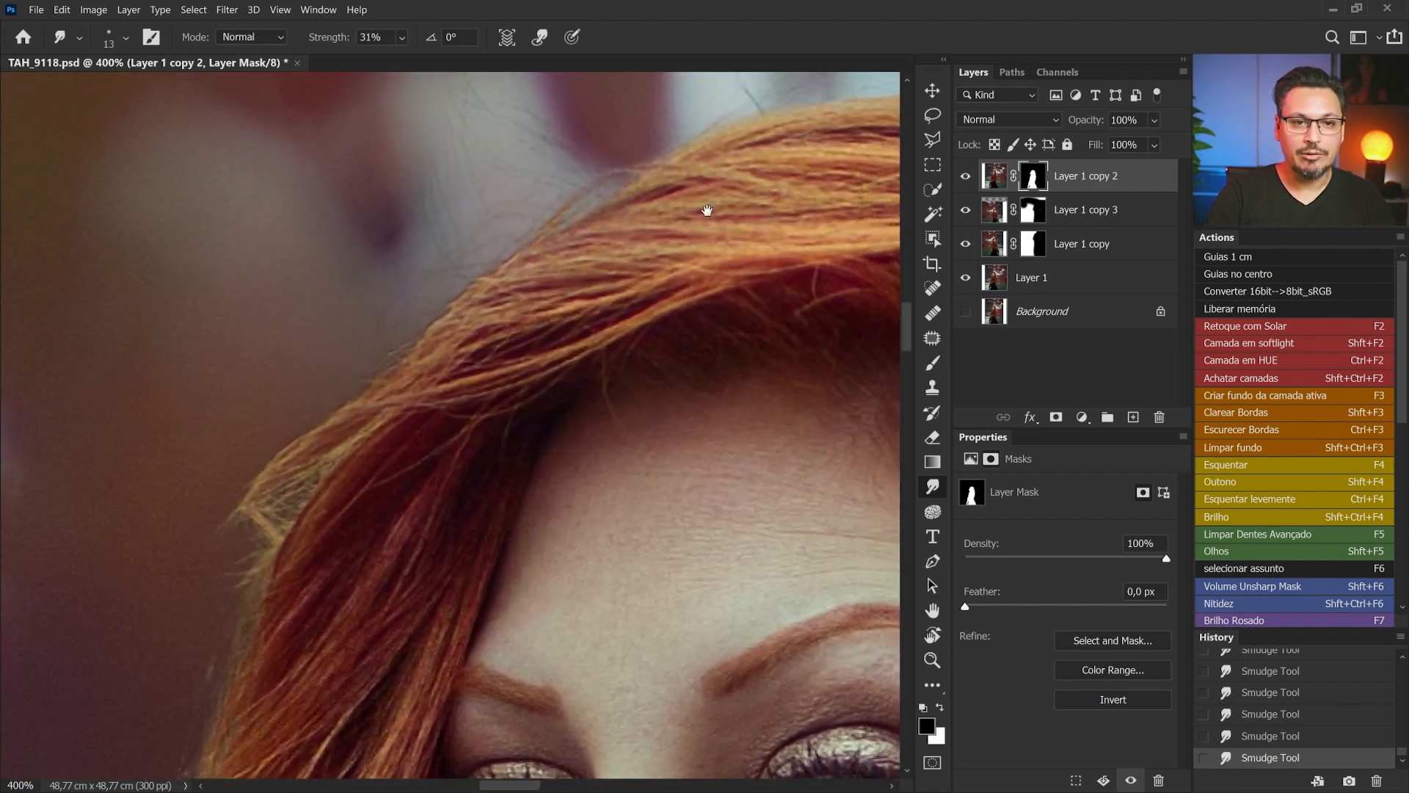
scroll(497, 312, "down", 12)
scroll(535, 362, "right", 5)
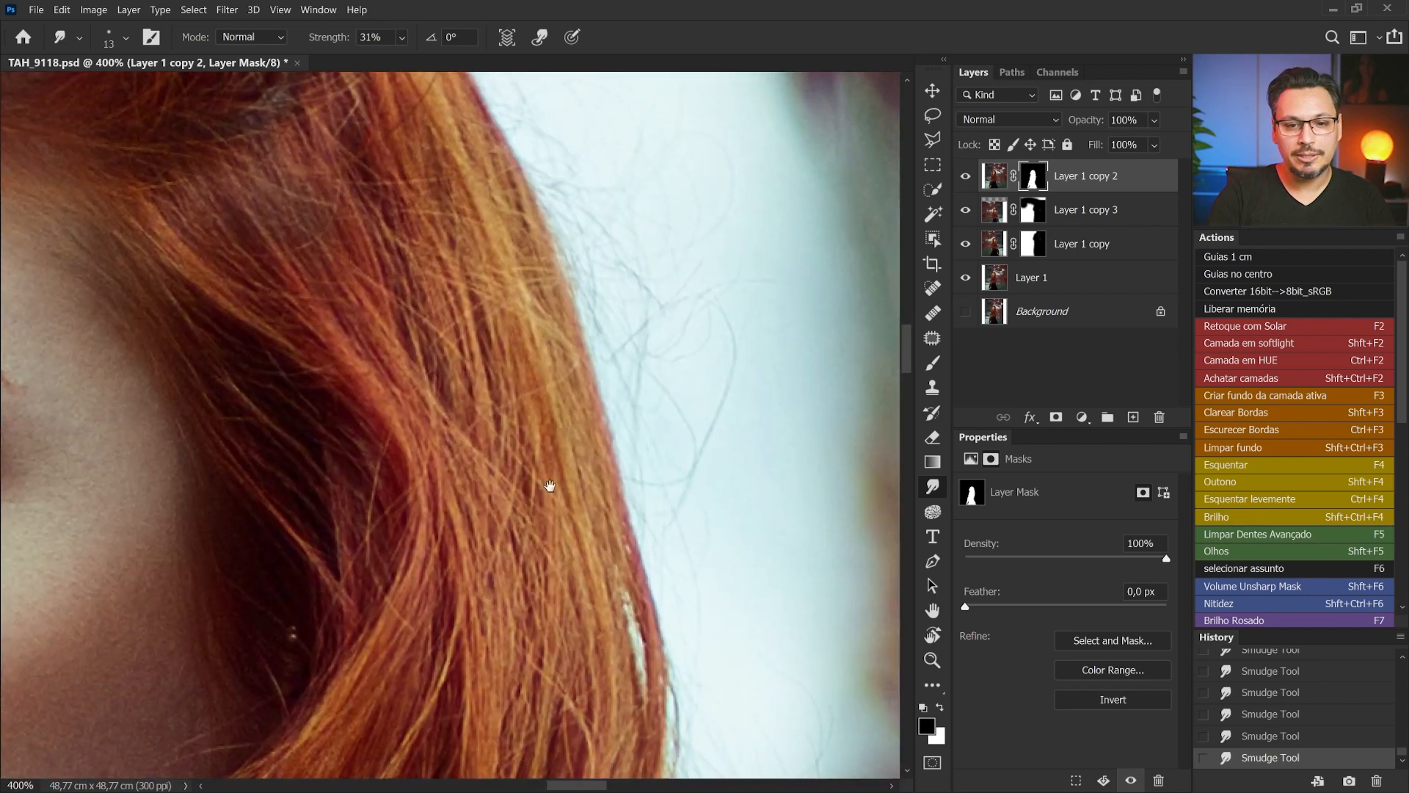
scroll(520, 505, "down", 12)
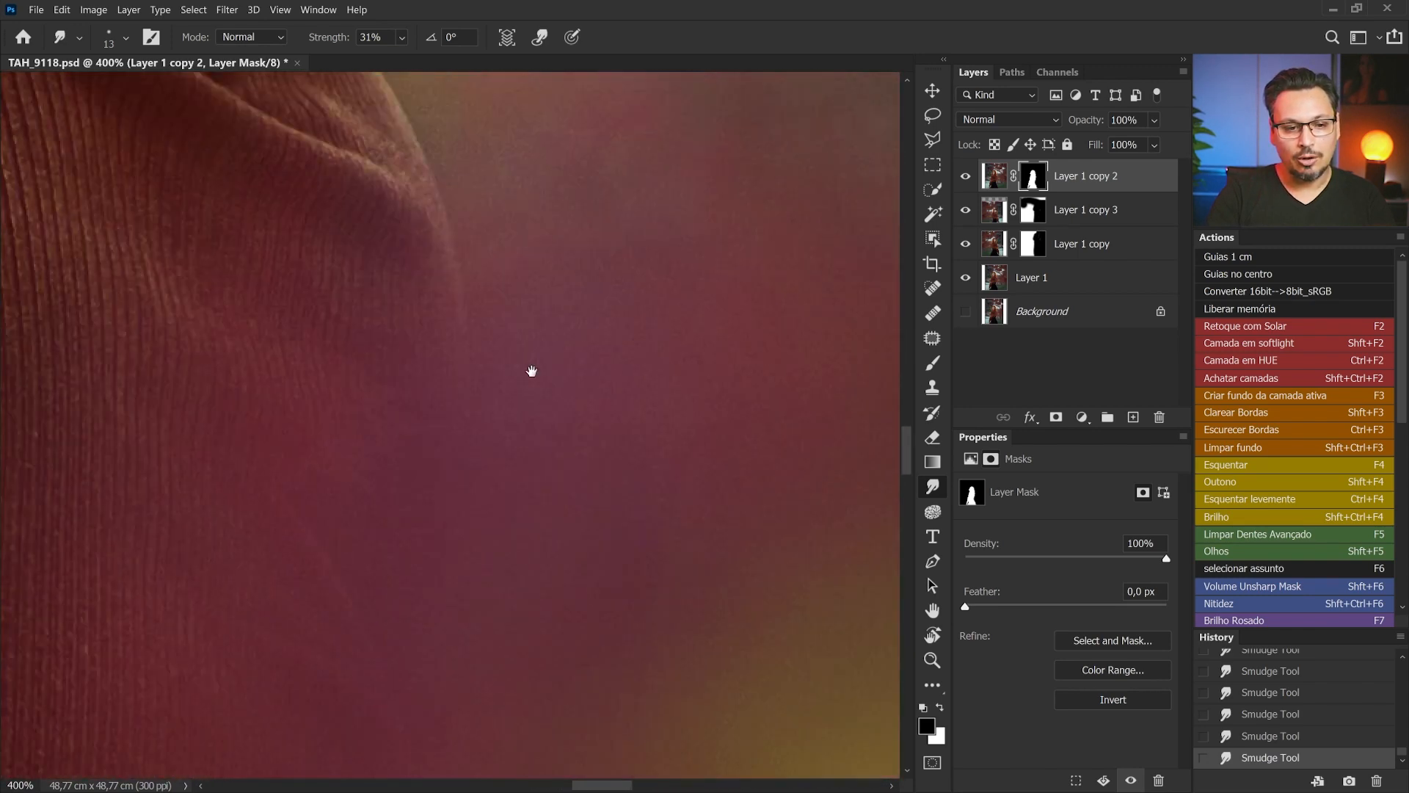
key("ctrl+minus")
key("ctrl+minus")
left_click_drag(557, 577, 646, 323)
left_click_drag(552, 580, 556, 301)
left_click_drag(563, 541, 528, 287)
left_click_drag(463, 321, 814, 448)
left_click_drag(294, 264, 598, 400)
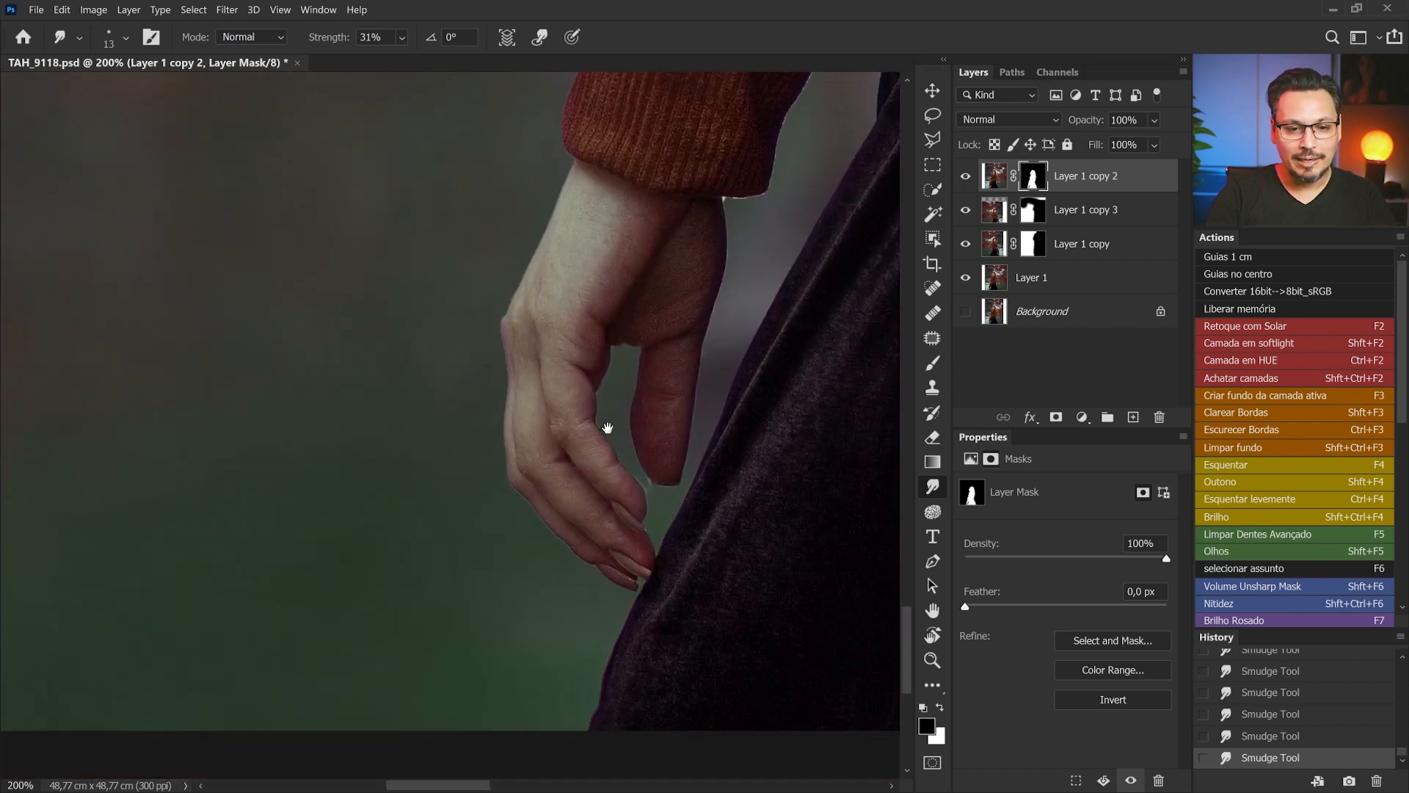
Step: Smudge the mask edge along the lowered hand's outer fingers, wrist and sleeve cuff with a 25 px brush at 31% strength
key("ctrl+plus")
key("ctrl+plus")
key("ctrl+plus")
left_click_drag(620, 475, 539, 329)
left_click_drag(730, 628, 761, 638)
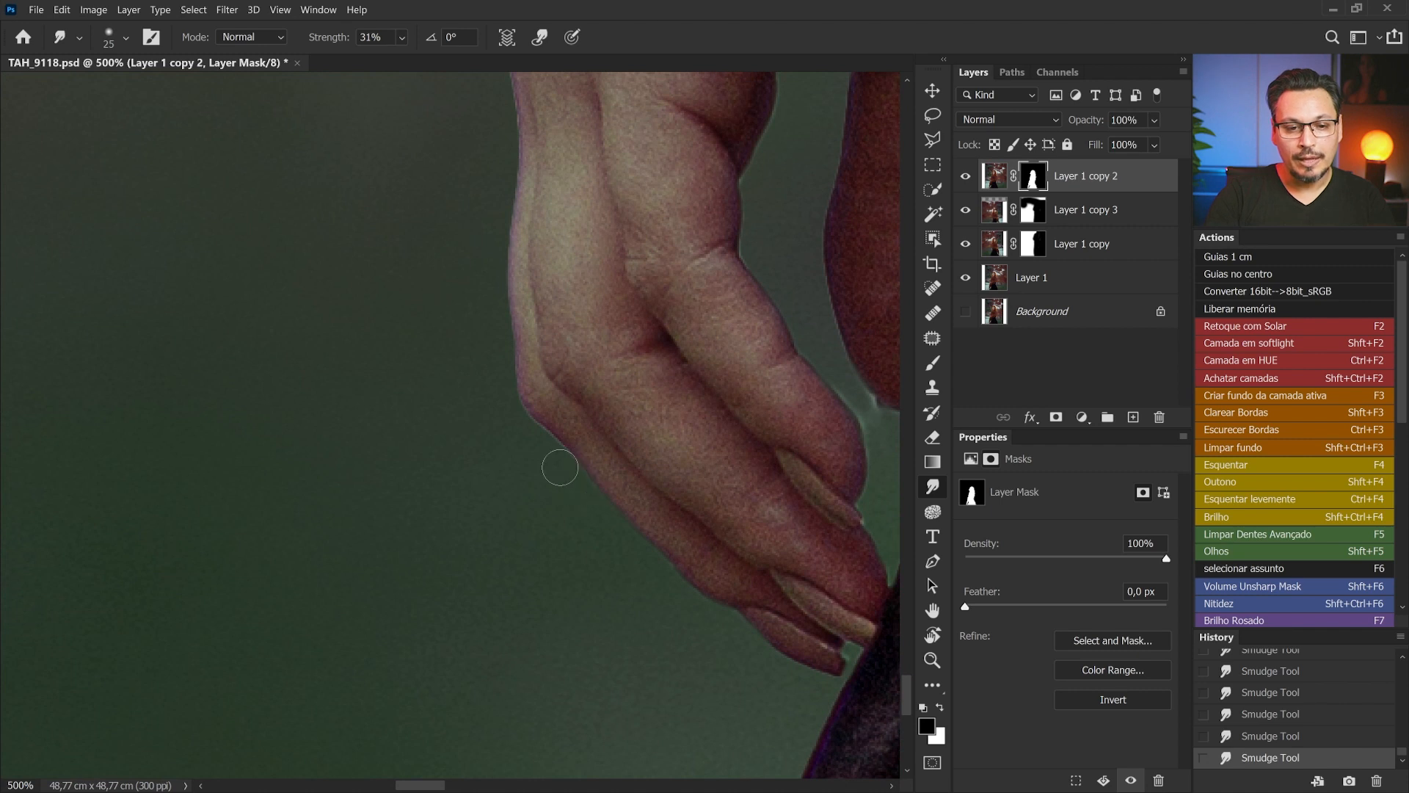
left_click_drag(491, 330, 499, 500)
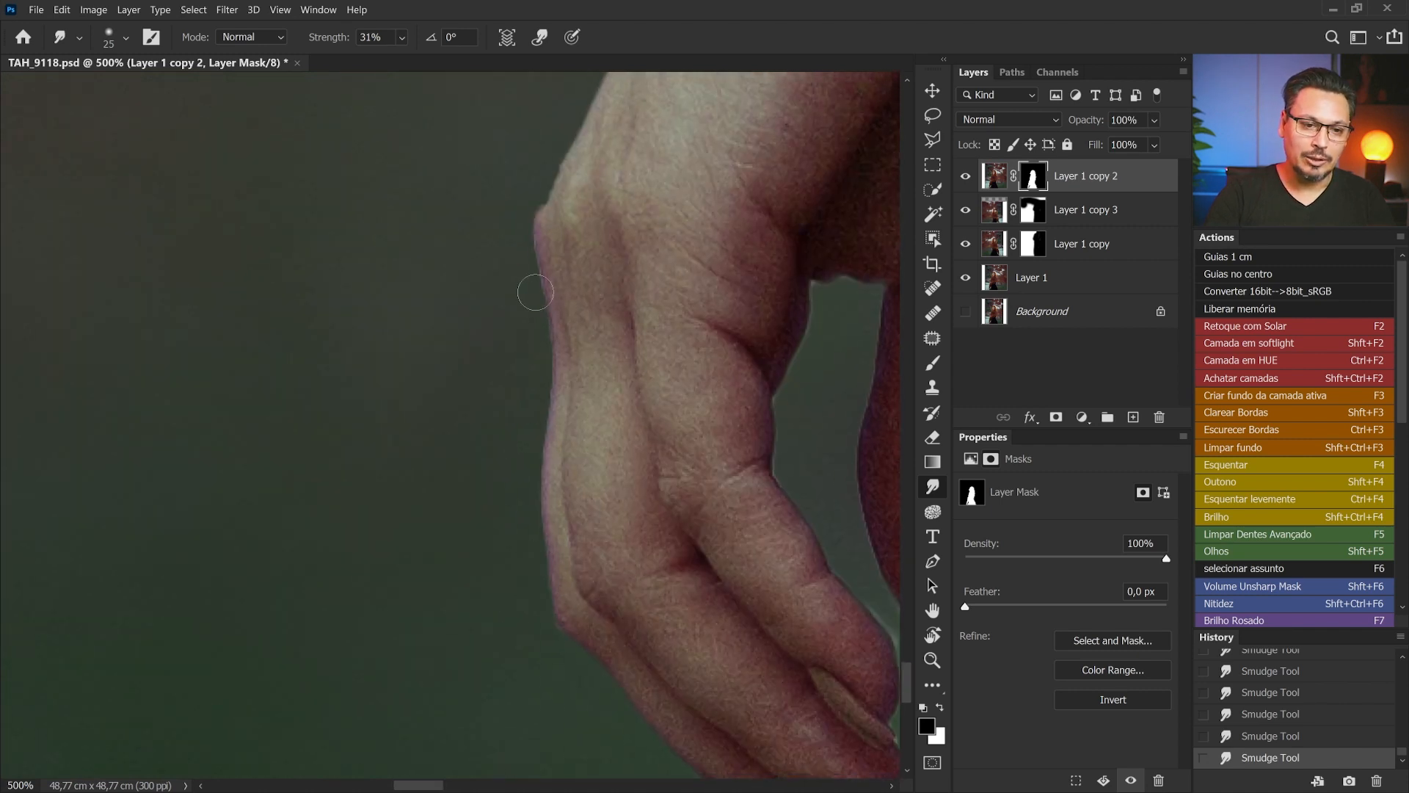
left_click_drag(522, 196, 570, 390)
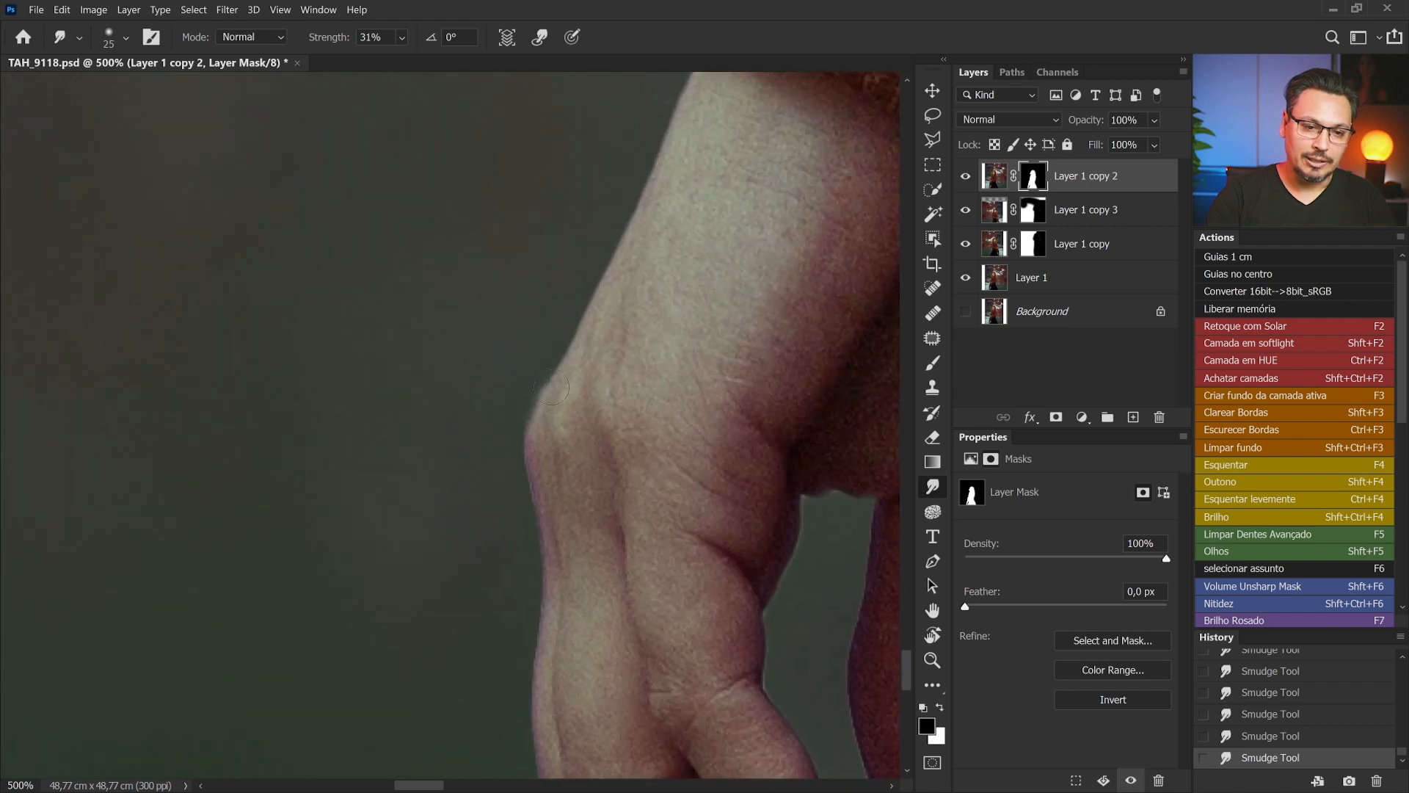
scroll(544, 317, "up", 10)
mouse_move(584, 238)
left_mouse_down()
mouse_move(556, 392)
mouse_move(563, 362)
mouse_move(533, 434)
mouse_move(586, 251)
mouse_move(581, 280)
left_mouse_up()
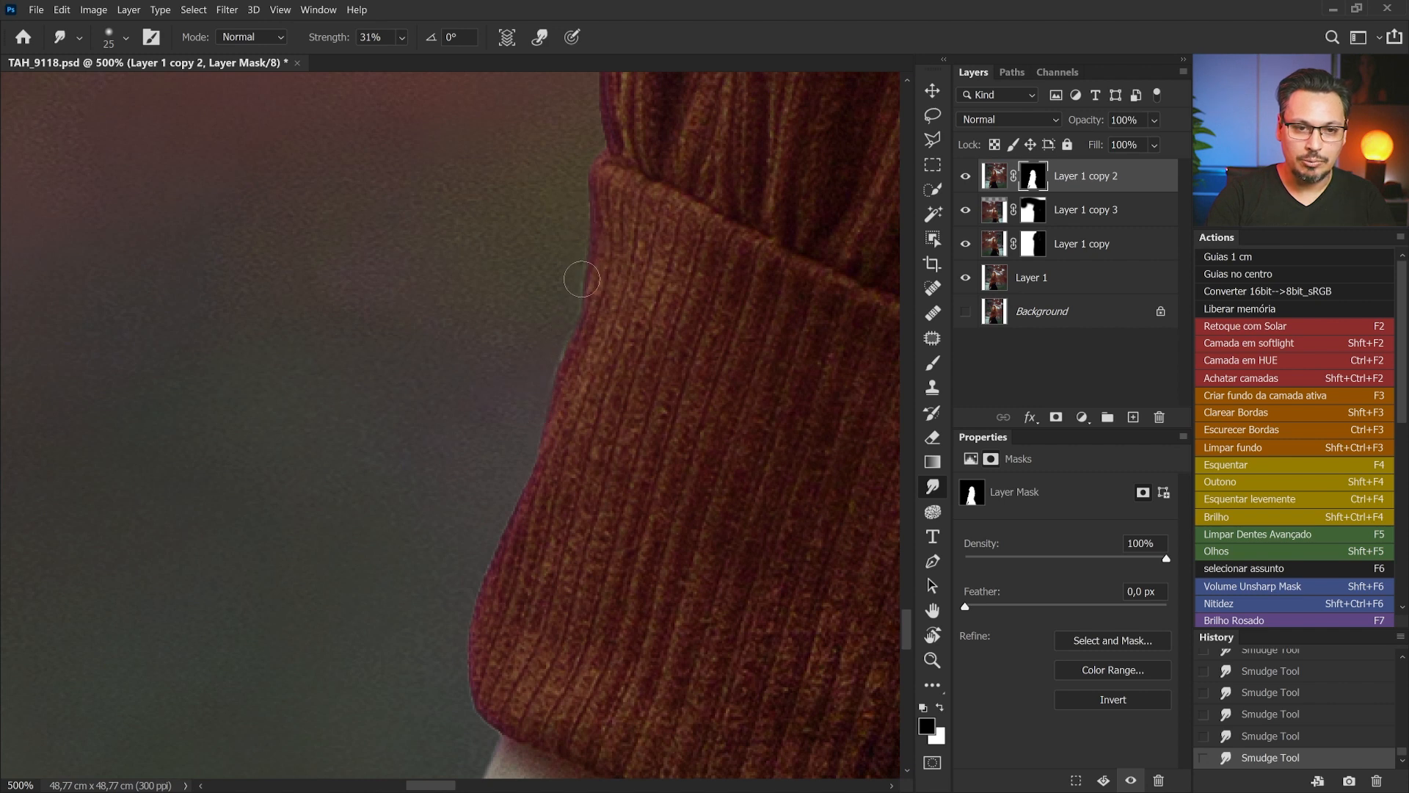
Step: Show the Background layer and compare the original portrait with the extended square image by toggling the visibility of all other layers
key("ctrl+0")
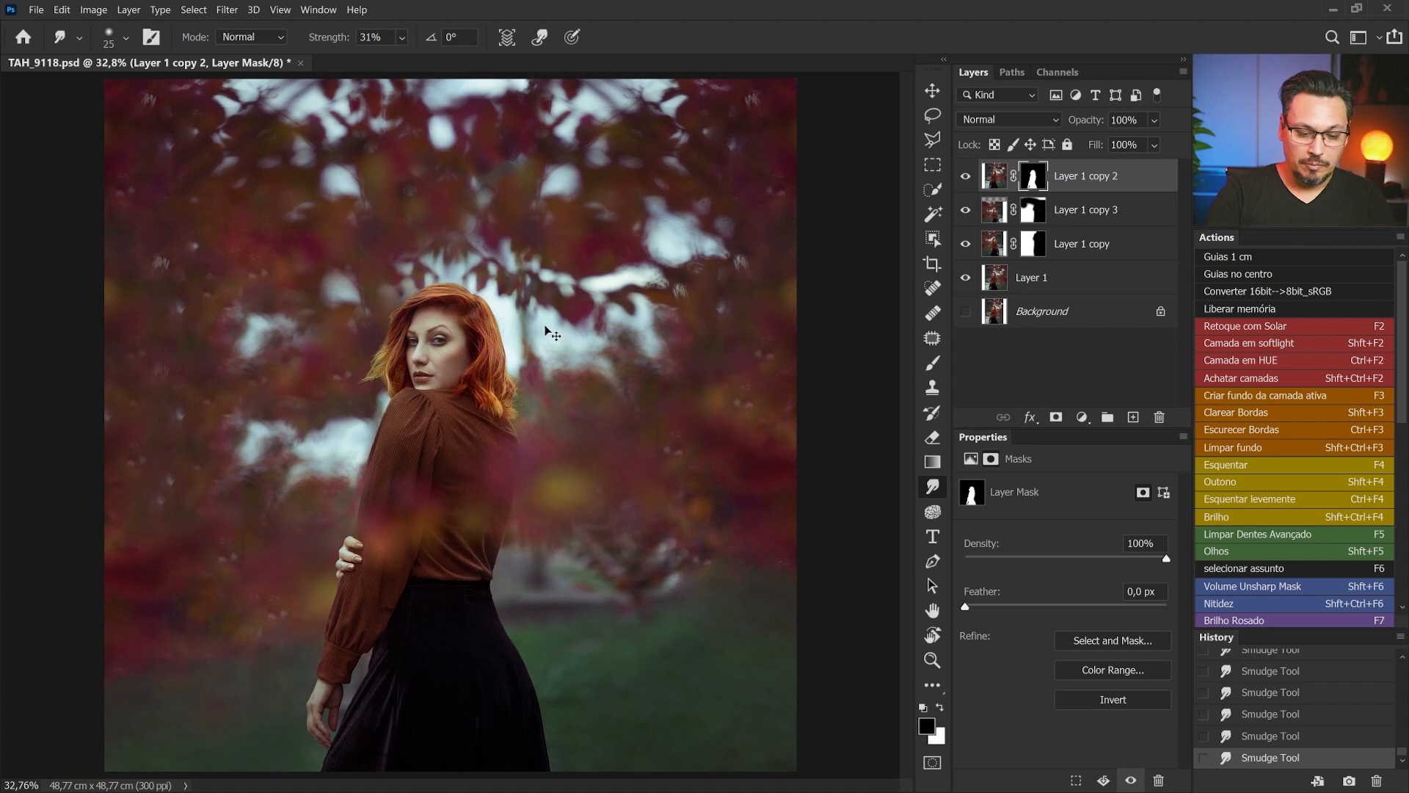
key("ctrl+minus")
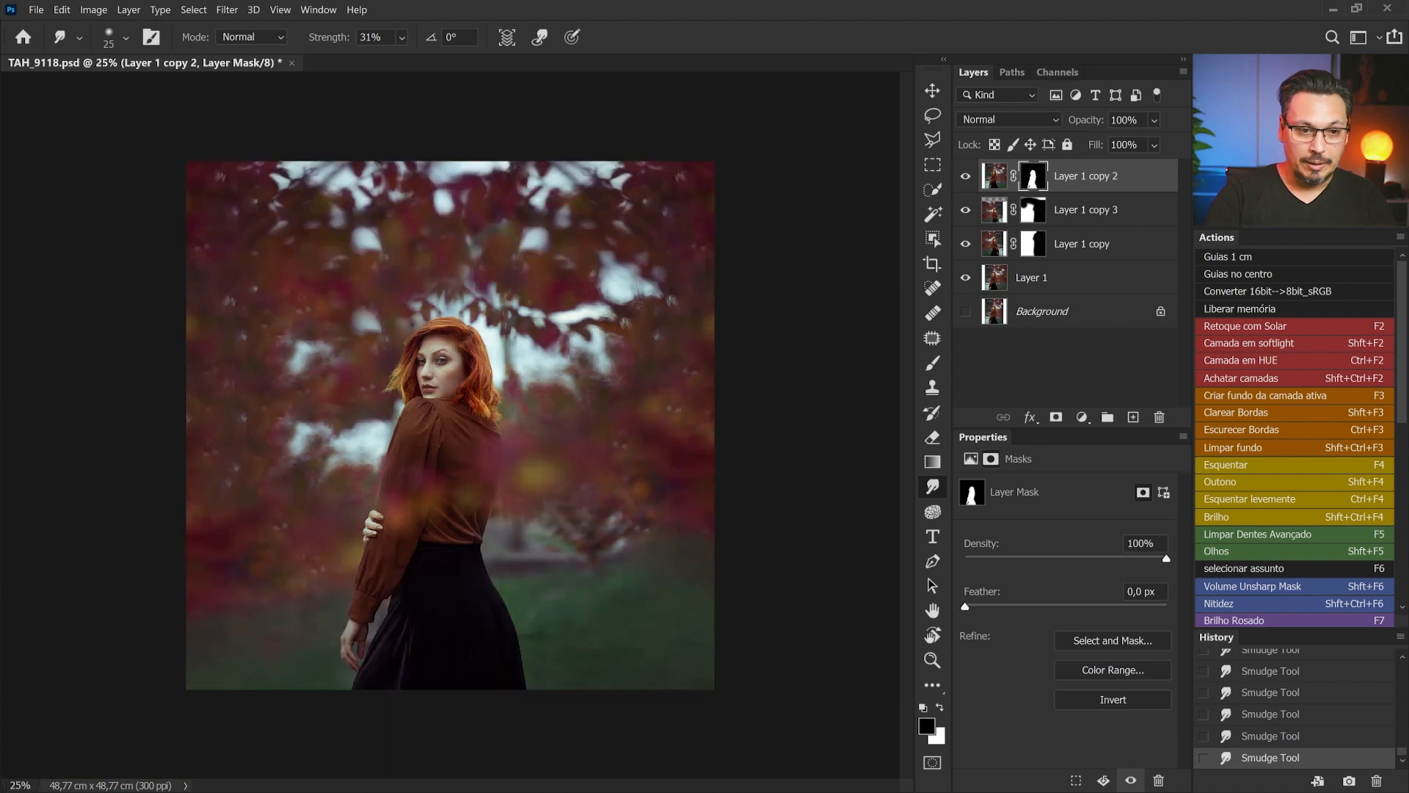
left_click(965, 312)
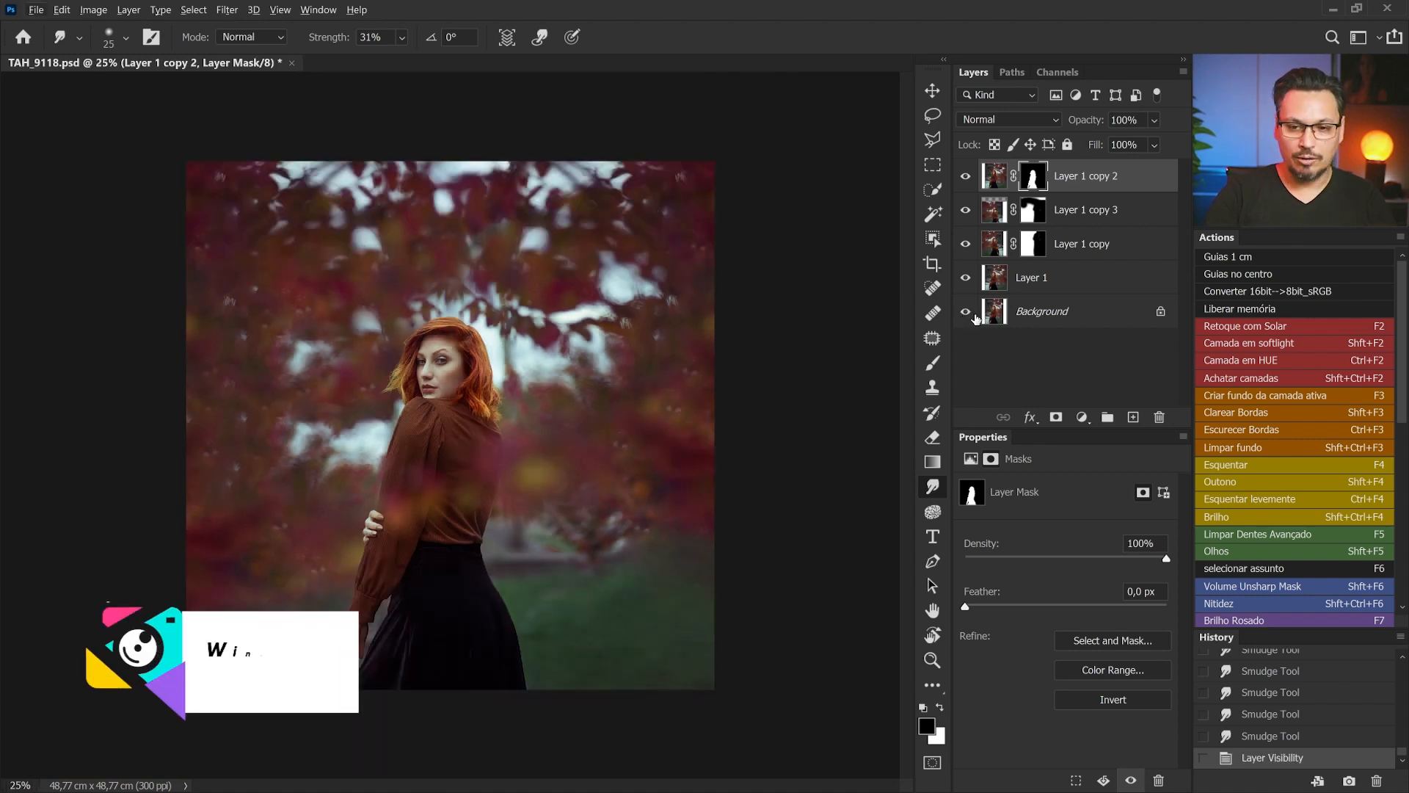
left_click(965, 312, "alt")
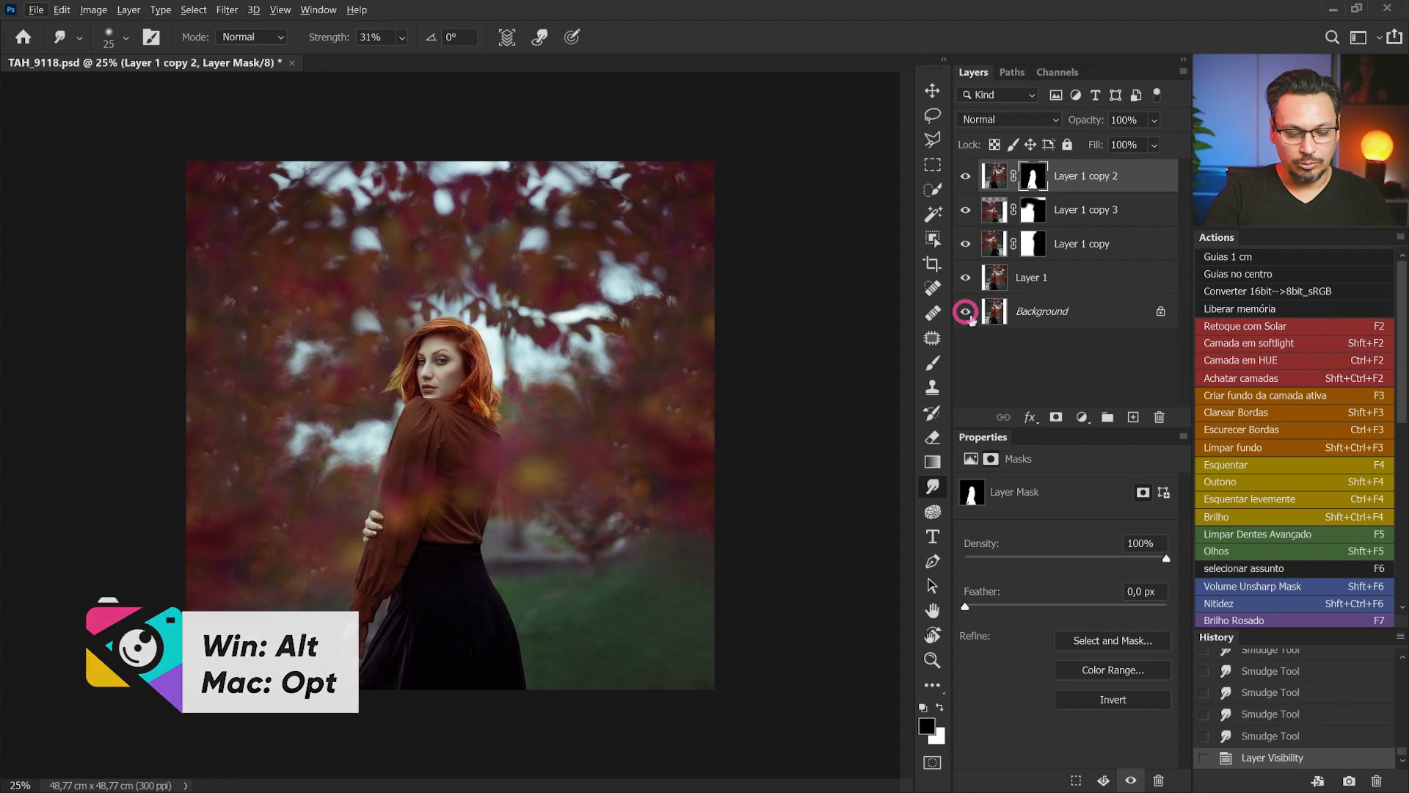
left_click(965, 312, "alt")
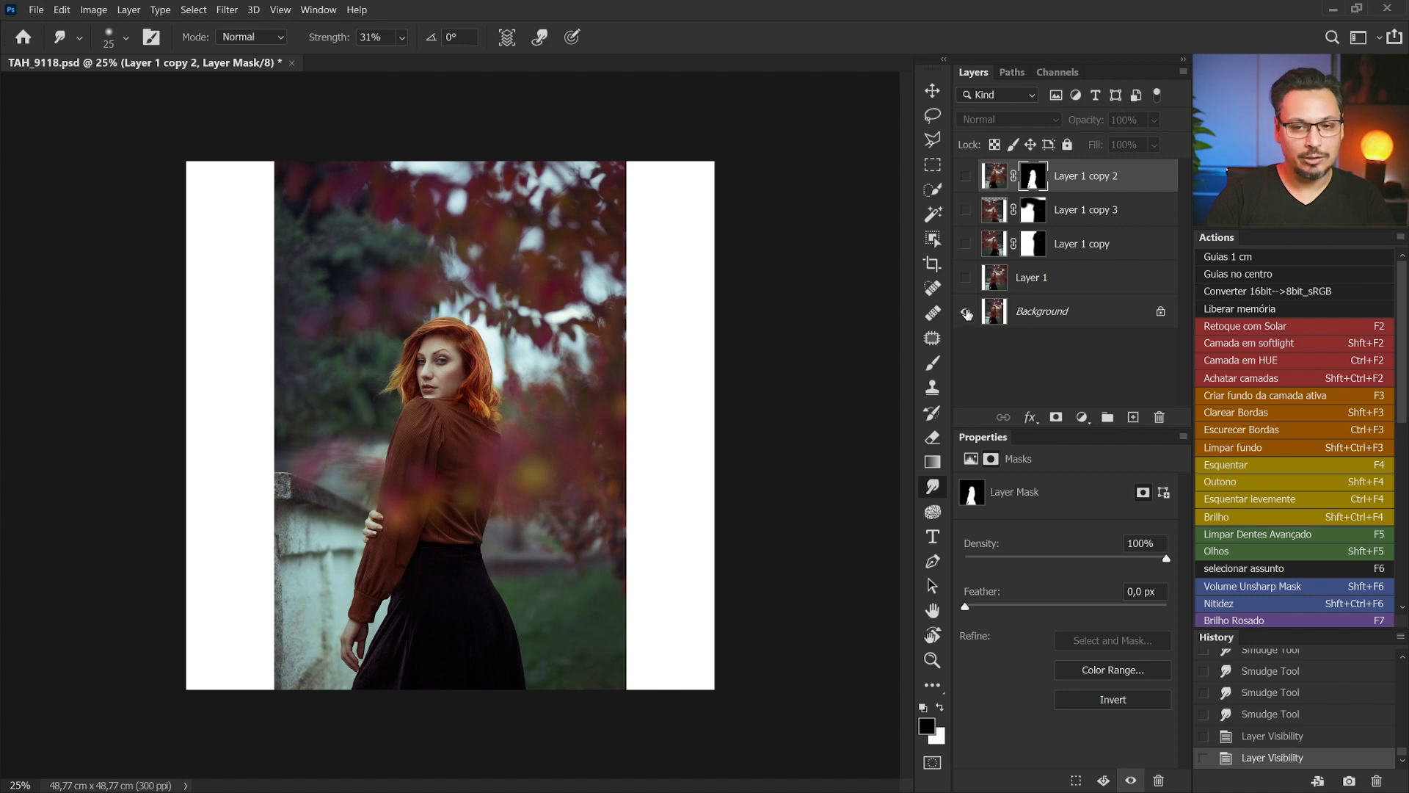
left_click(966, 312, "alt")
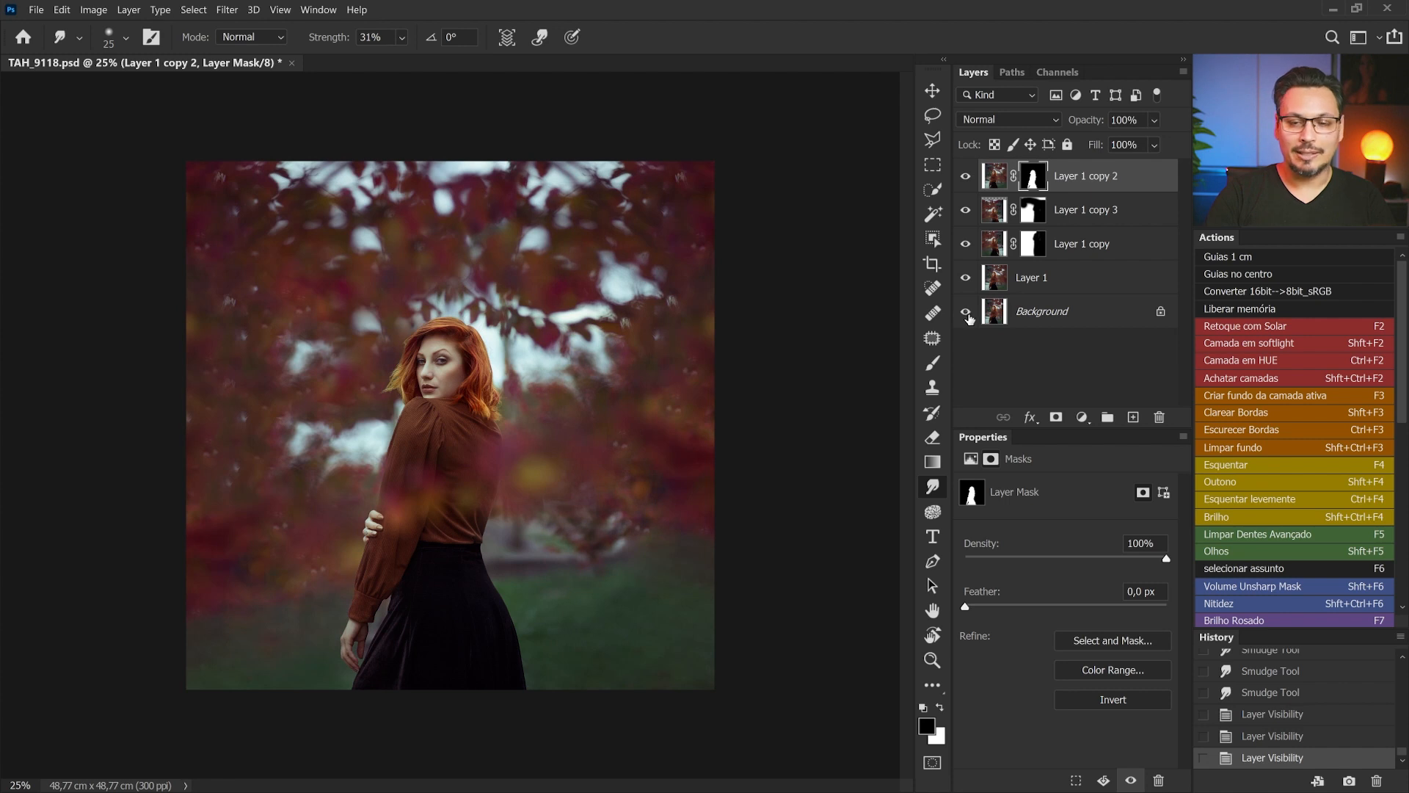
left_click(966, 312, "alt")
left_click(966, 312, "alt")
left_click(965, 312, "alt")
left_click(966, 312, "alt")
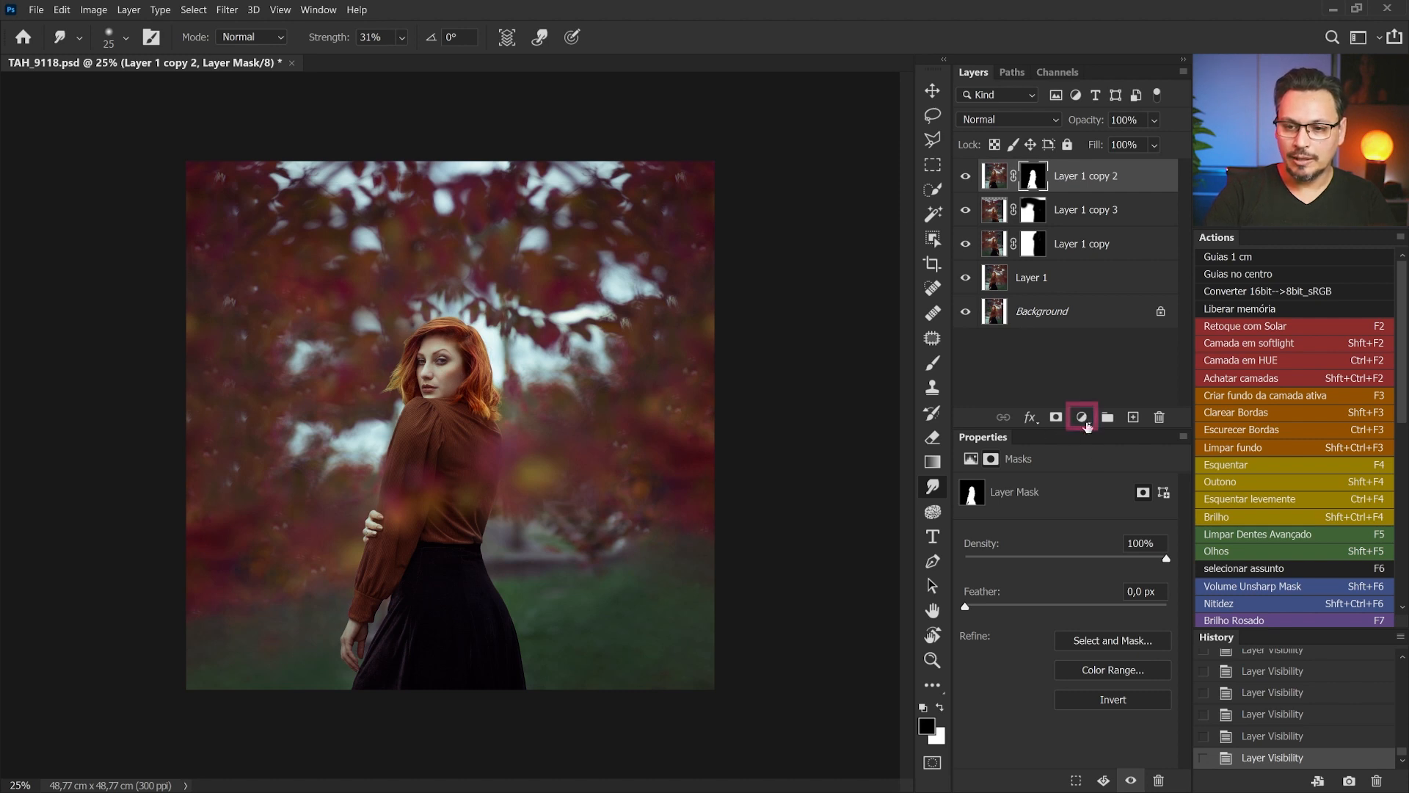
Step: Add a darkening Curves adjustment layer above all layers with a midtone point at input 138, output 109, and invert its mask to black
left_click(1083, 417)
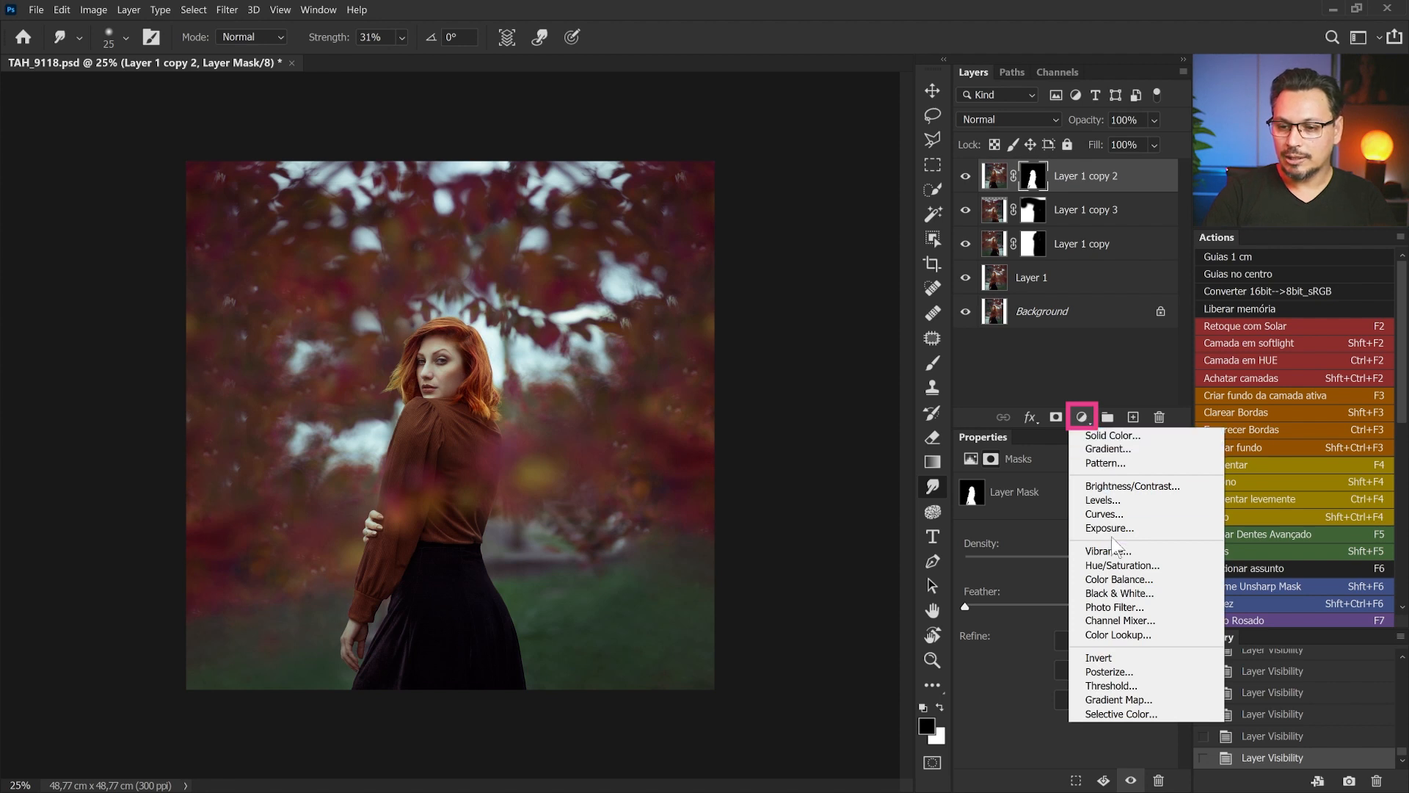
left_click(1121, 515)
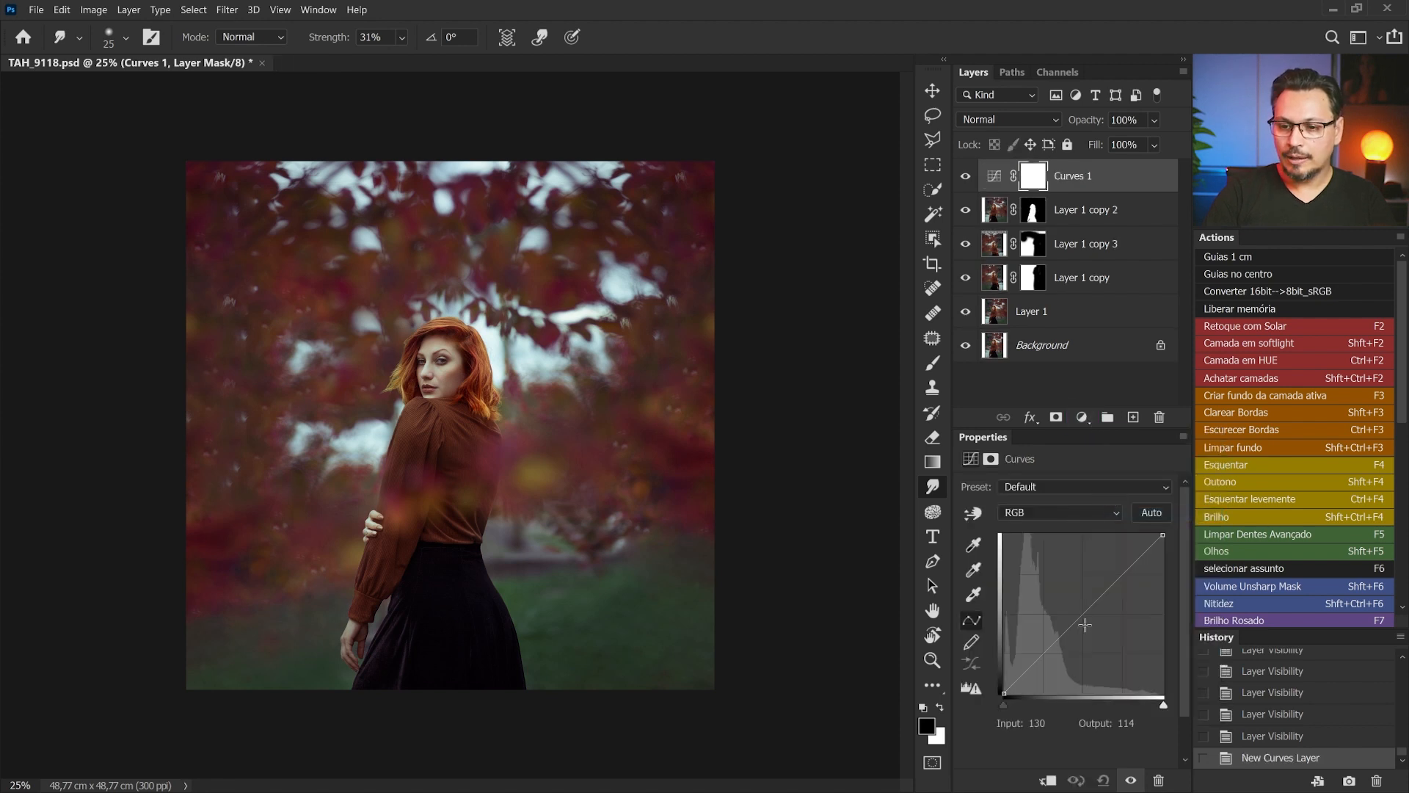
left_click_drag(1083, 614, 1092, 624)
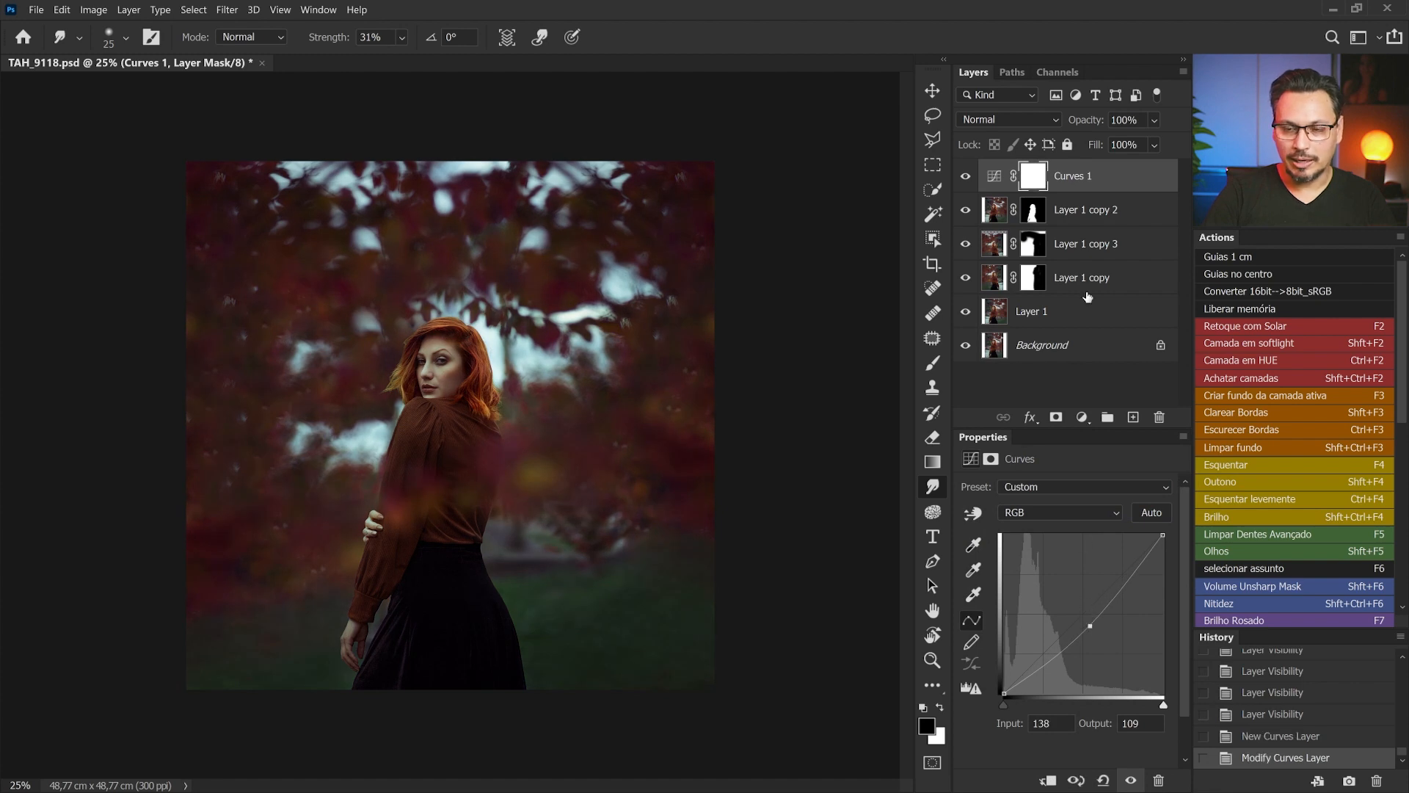
left_click(1034, 178)
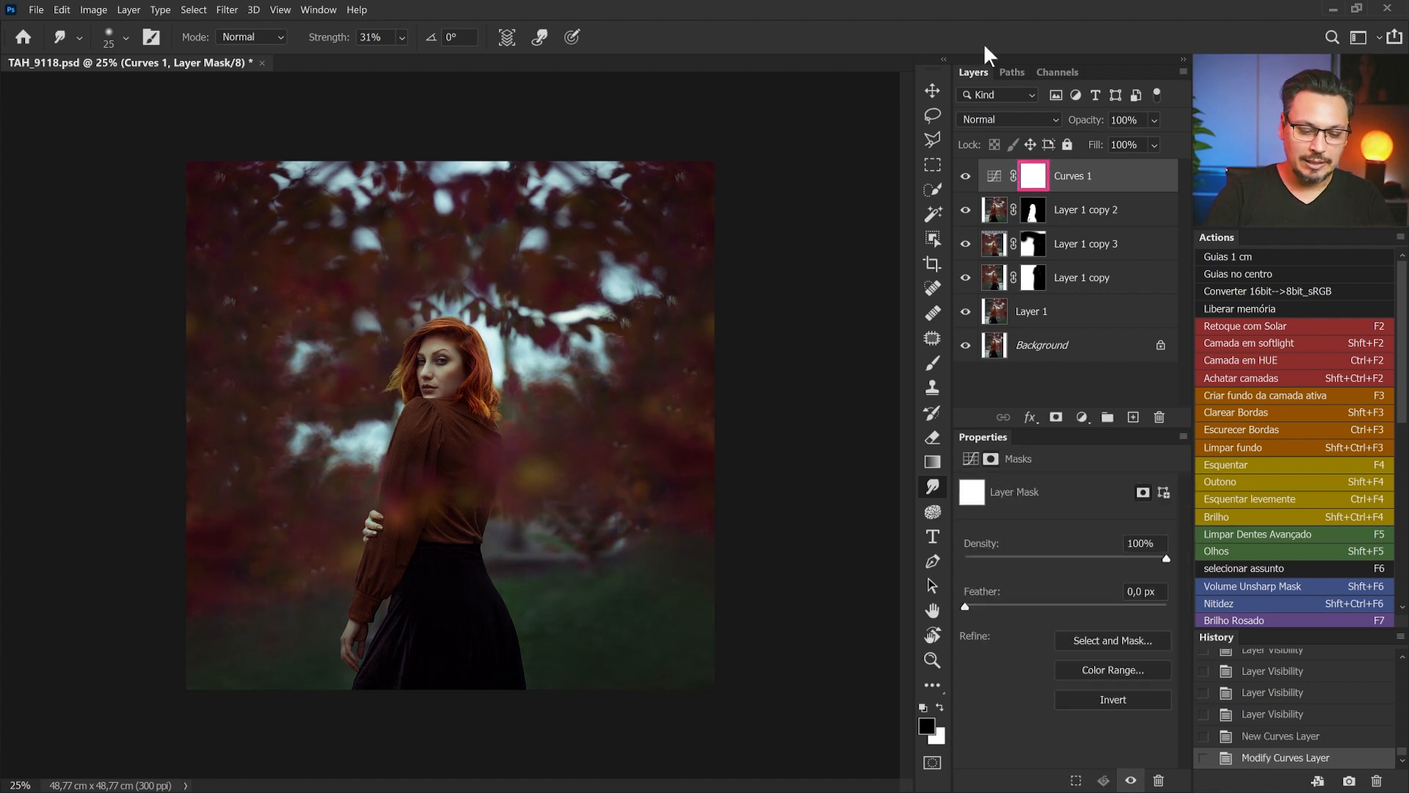
key("ctrl+i")
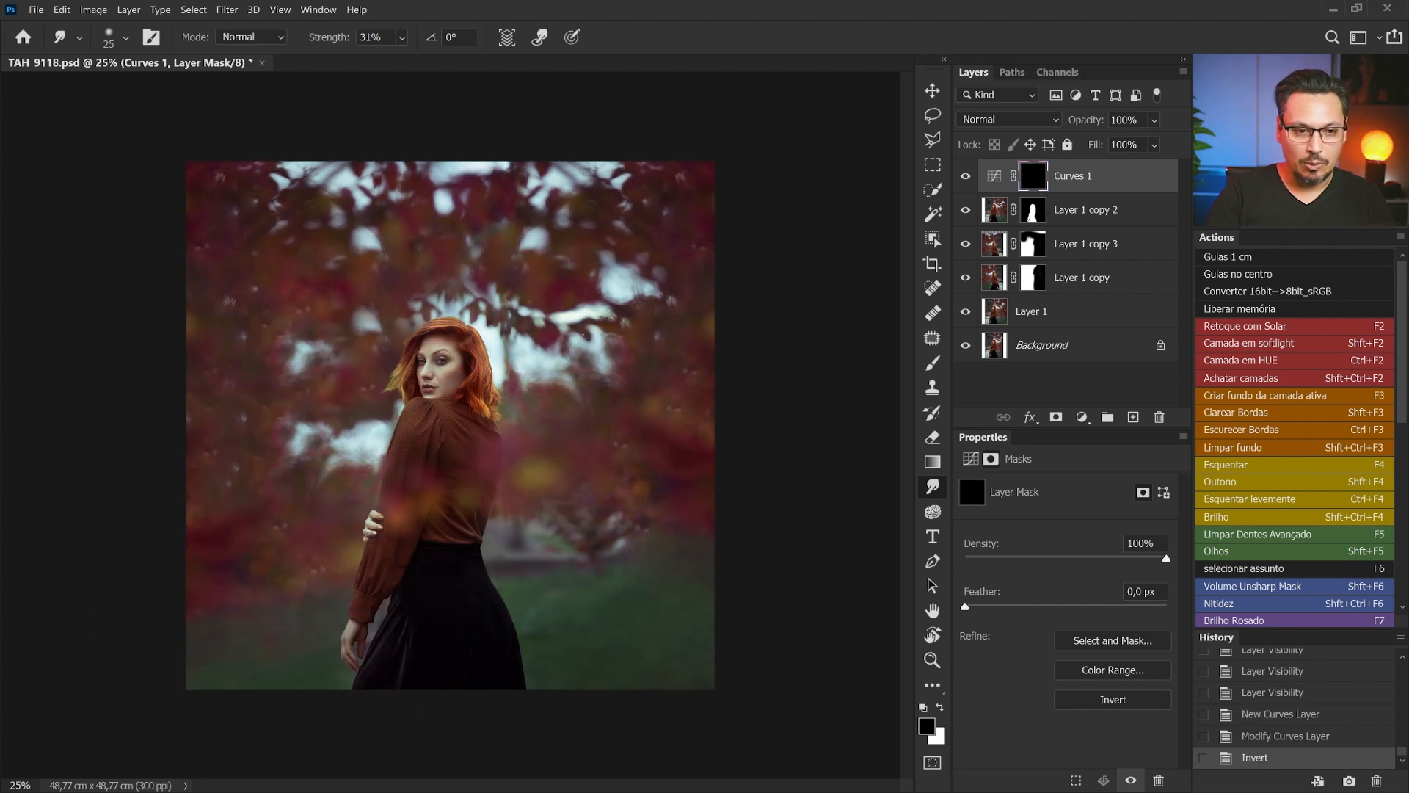
Step: Paint white on the Curves mask around the image's outer borders with a large soft brush at 100% opacity to create a dark vignette
key("b")
key("ctrl+minus")
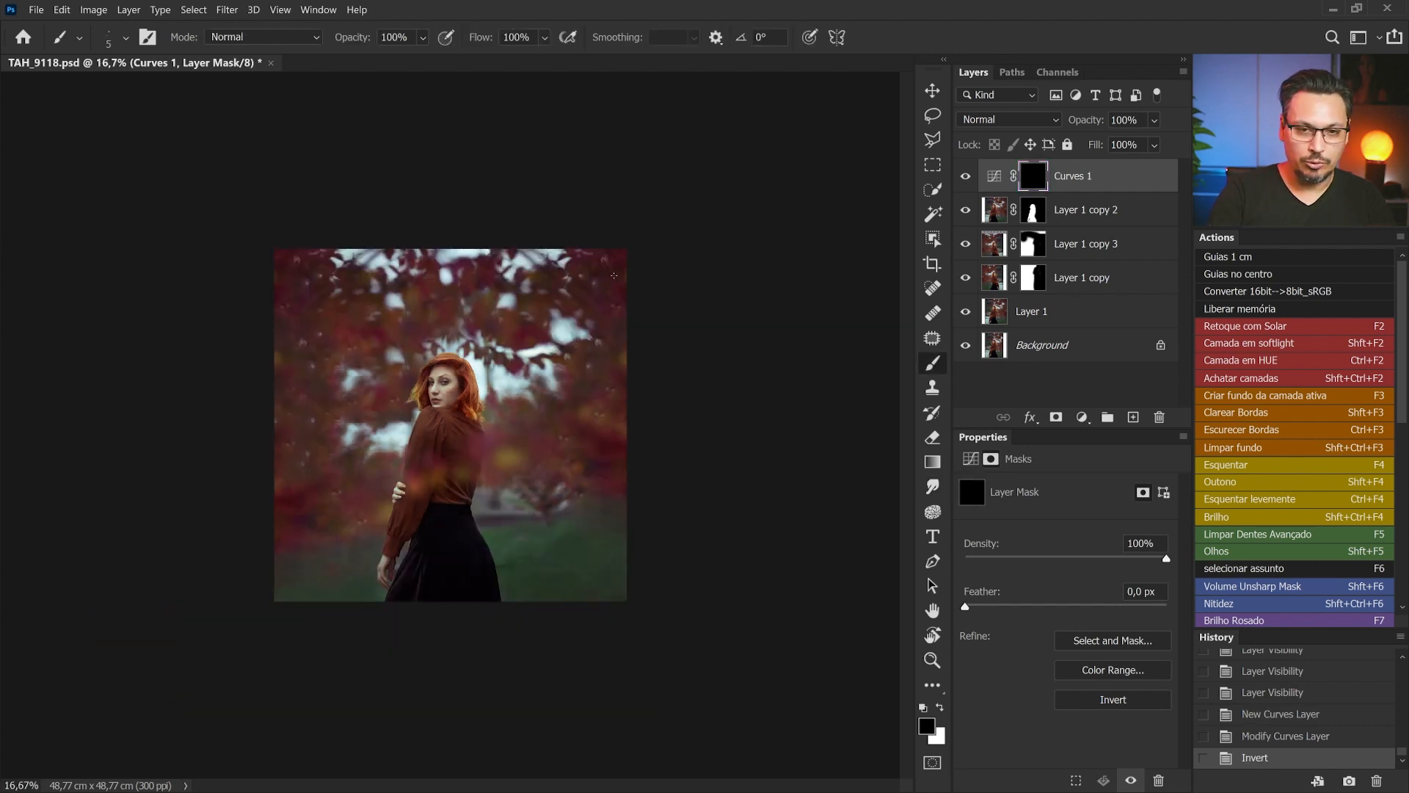
left_click(939, 705)
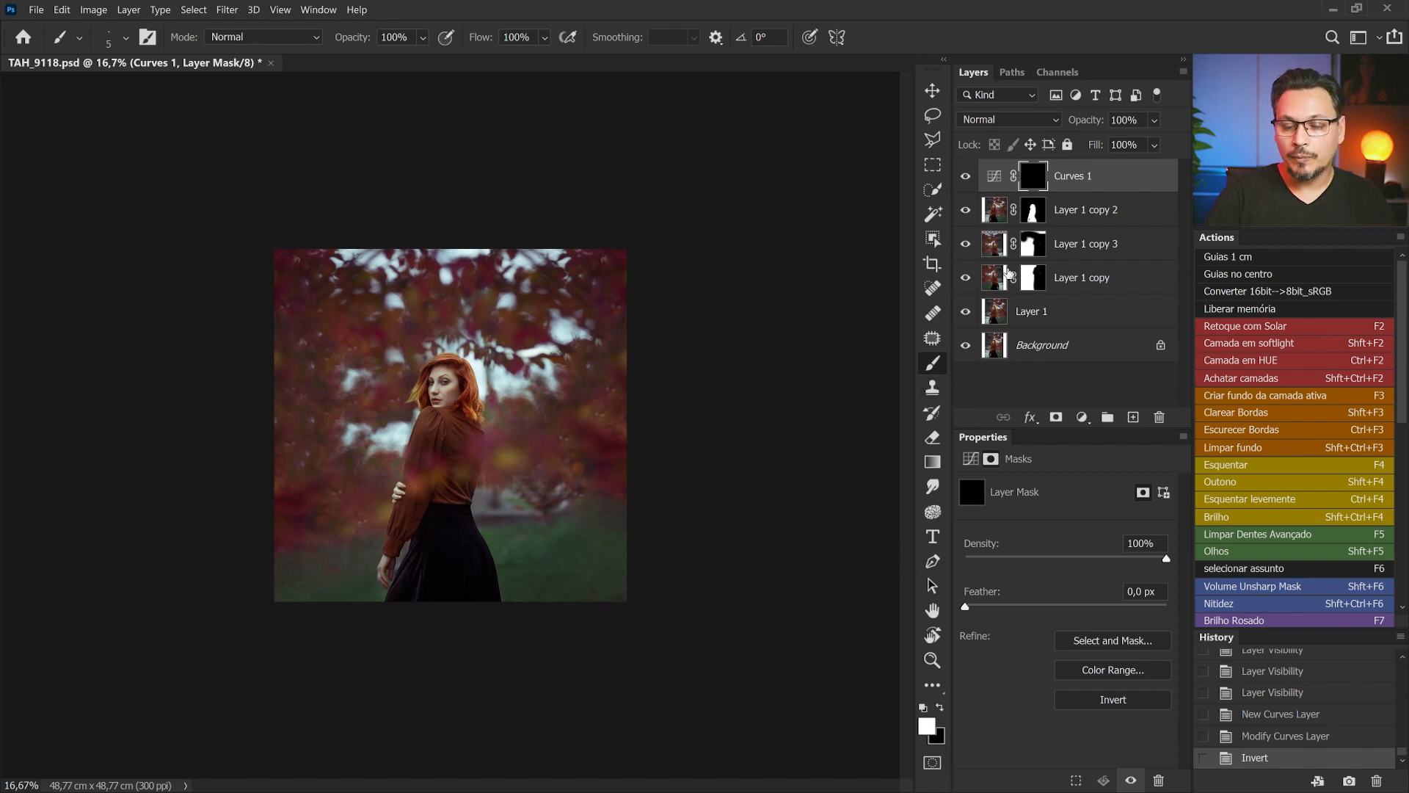
left_click_drag(576, 359, 725, 381)
right_click(525, 299)
left_click_drag(533, 295, 560, 295)
left_click_drag(499, 119, 665, 484)
left_click_drag(701, 239, 640, 596)
left_click_drag(346, 188, 207, 459)
mouse_move(270, 326)
left_mouse_down()
mouse_move(249, 582)
mouse_move(280, 687)
left_mouse_up()
mouse_move(348, 365)
left_mouse_down()
mouse_move(319, 534)
mouse_move(323, 649)
mouse_move(525, 717)
left_mouse_up()
mouse_move(316, 221)
left_mouse_down()
mouse_move(514, 211)
mouse_move(638, 150)
left_mouse_up()
key("x")
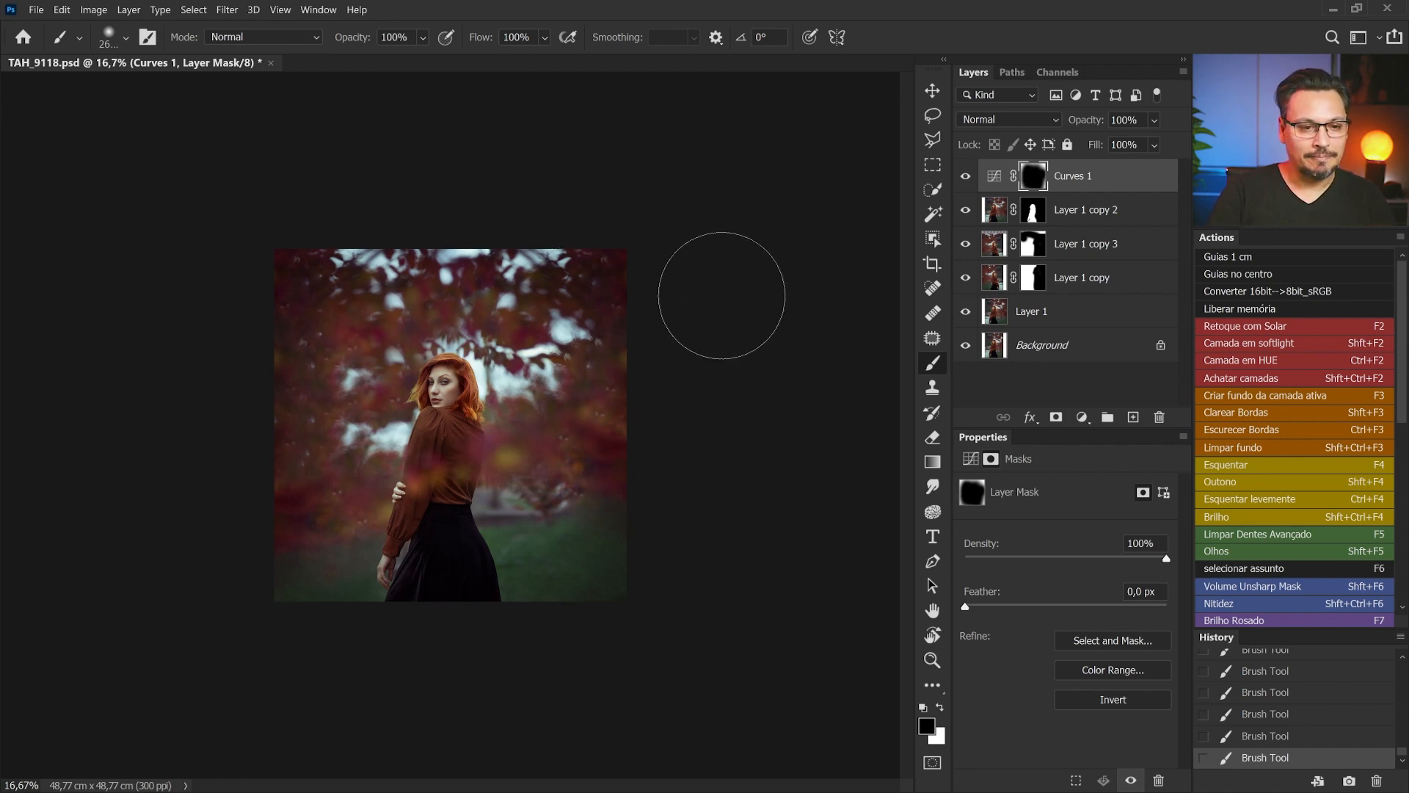
key("ctrl+plus")
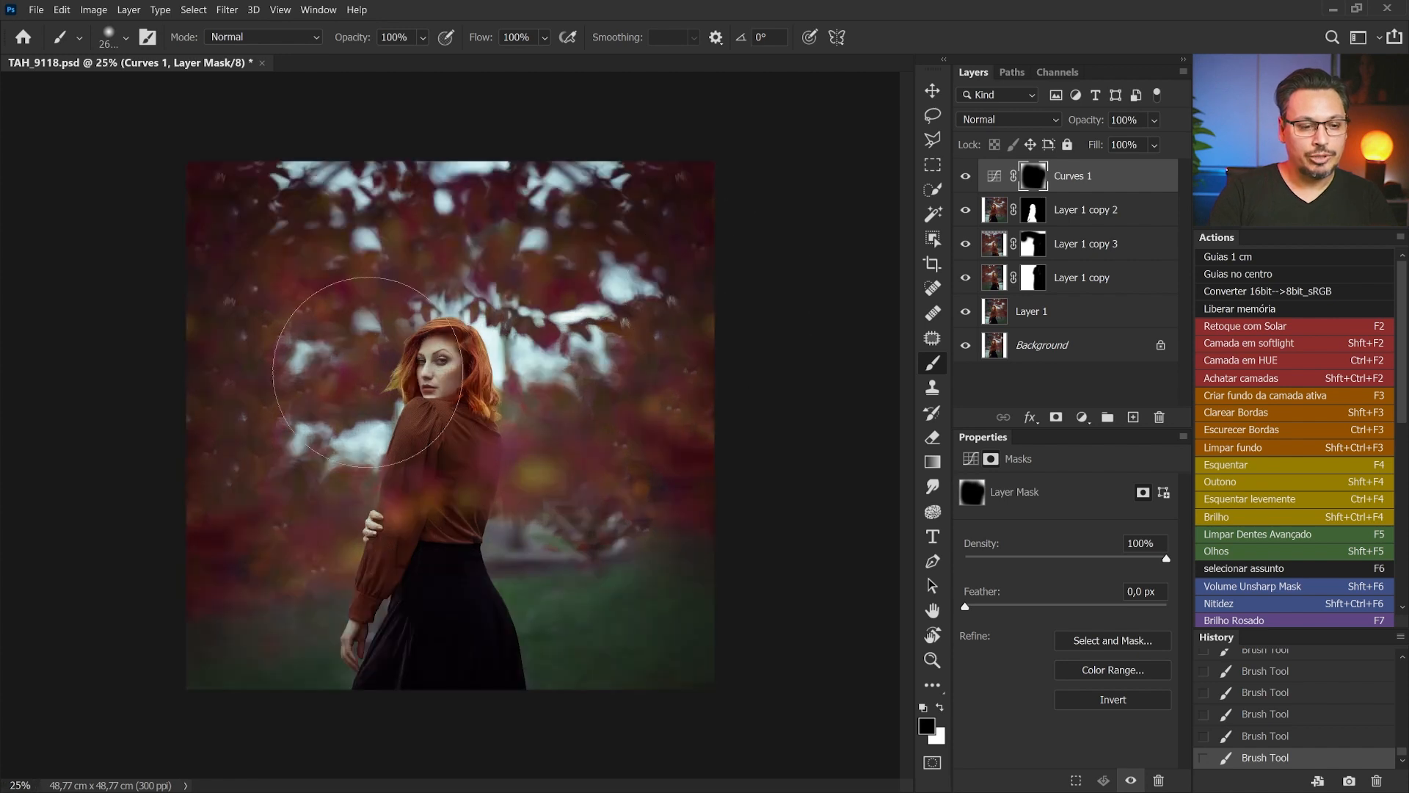